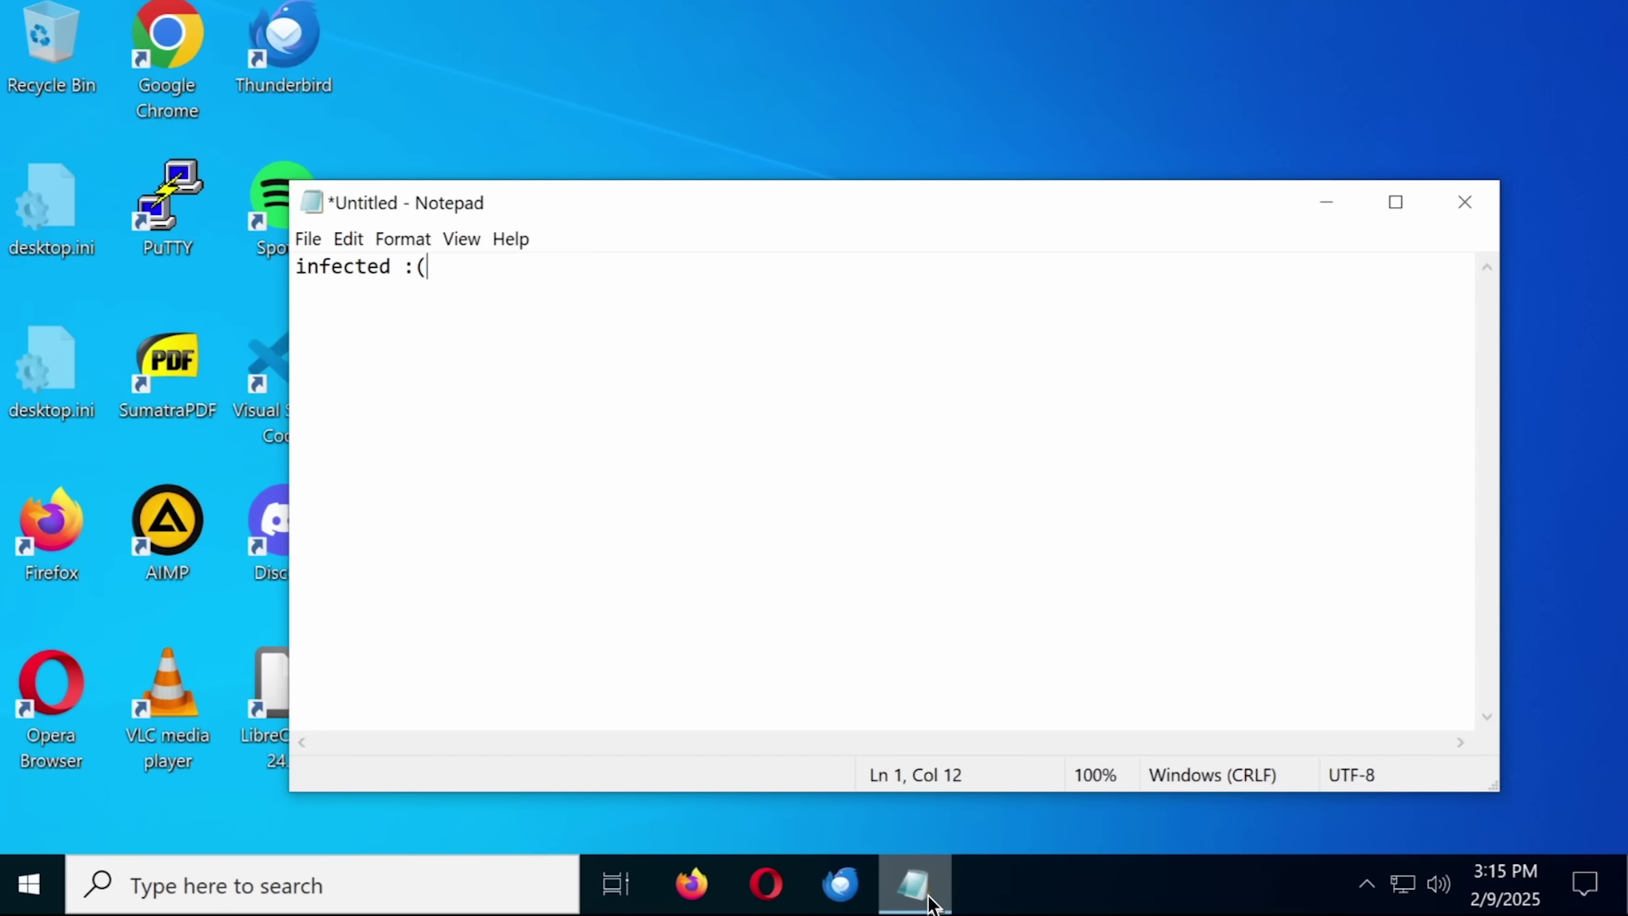
Minimize the Notepad note reading 'infected :(' to reveal the desktop.
left_click(926, 900)
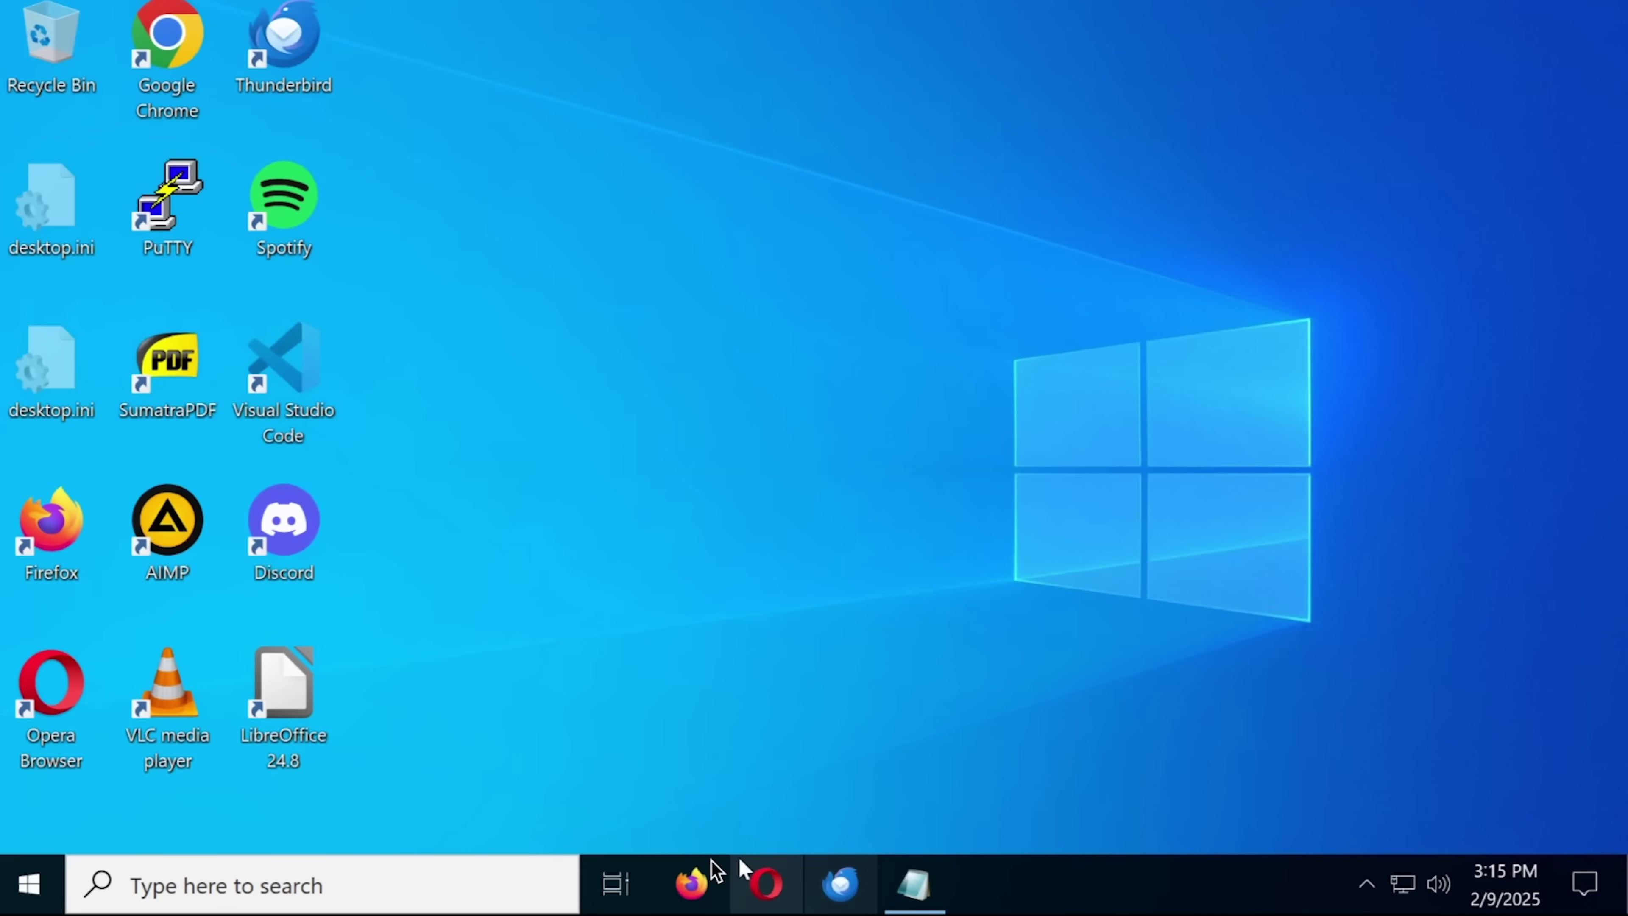
Launch Firefox, dismiss the default-browser prompt, and search Google for 'second opinion scanner'.
left_click(713, 874)
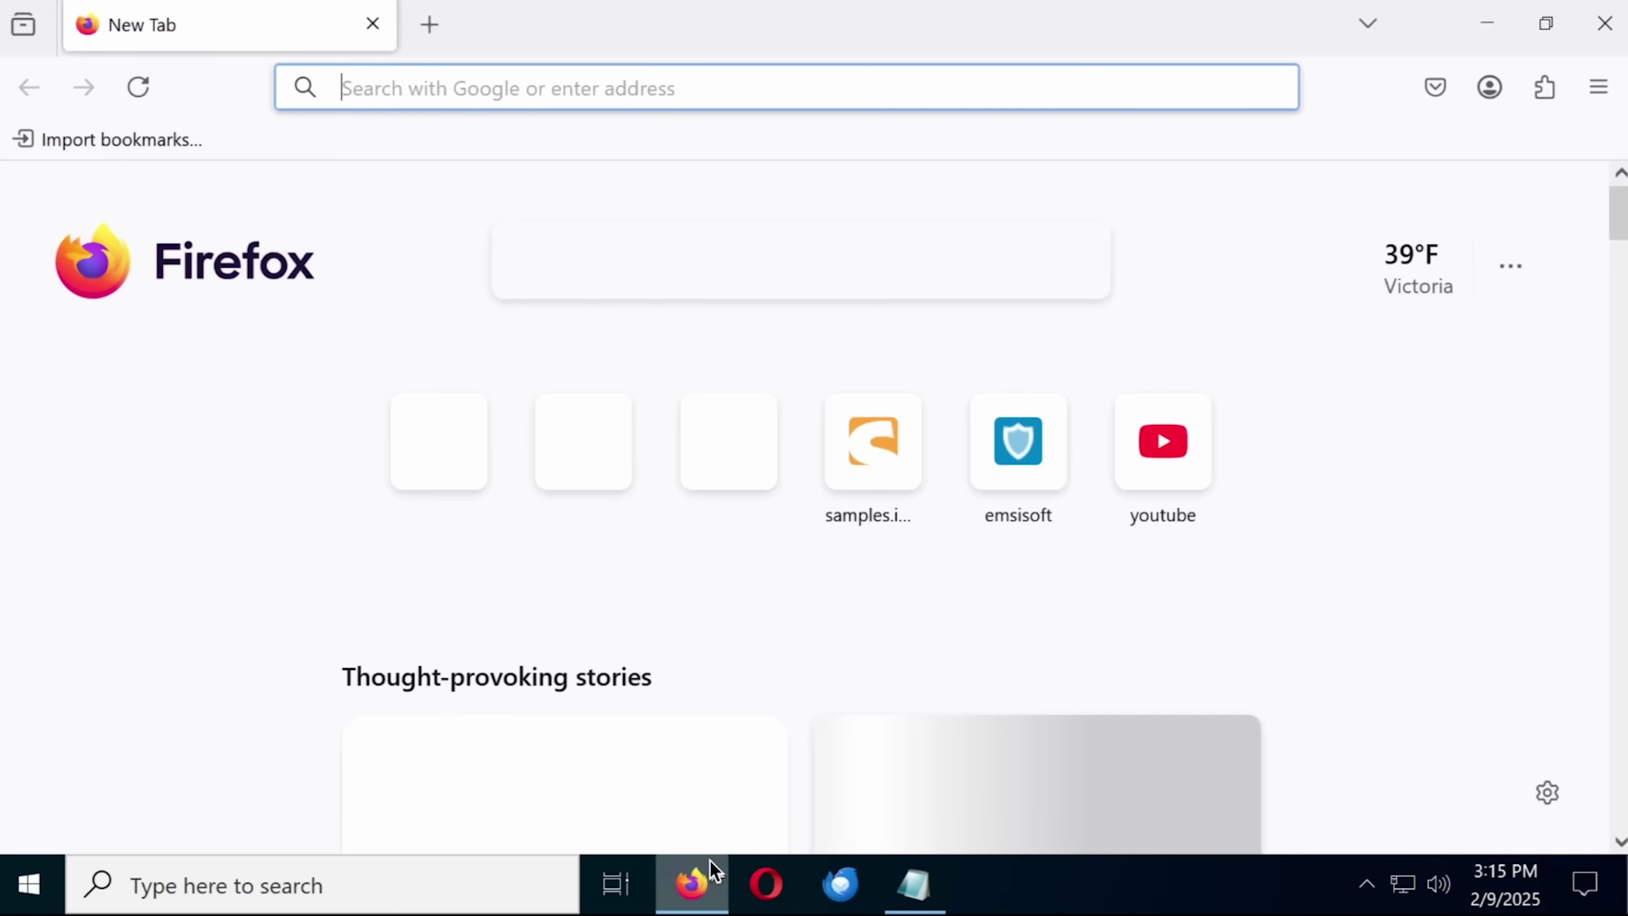
key("Escape")
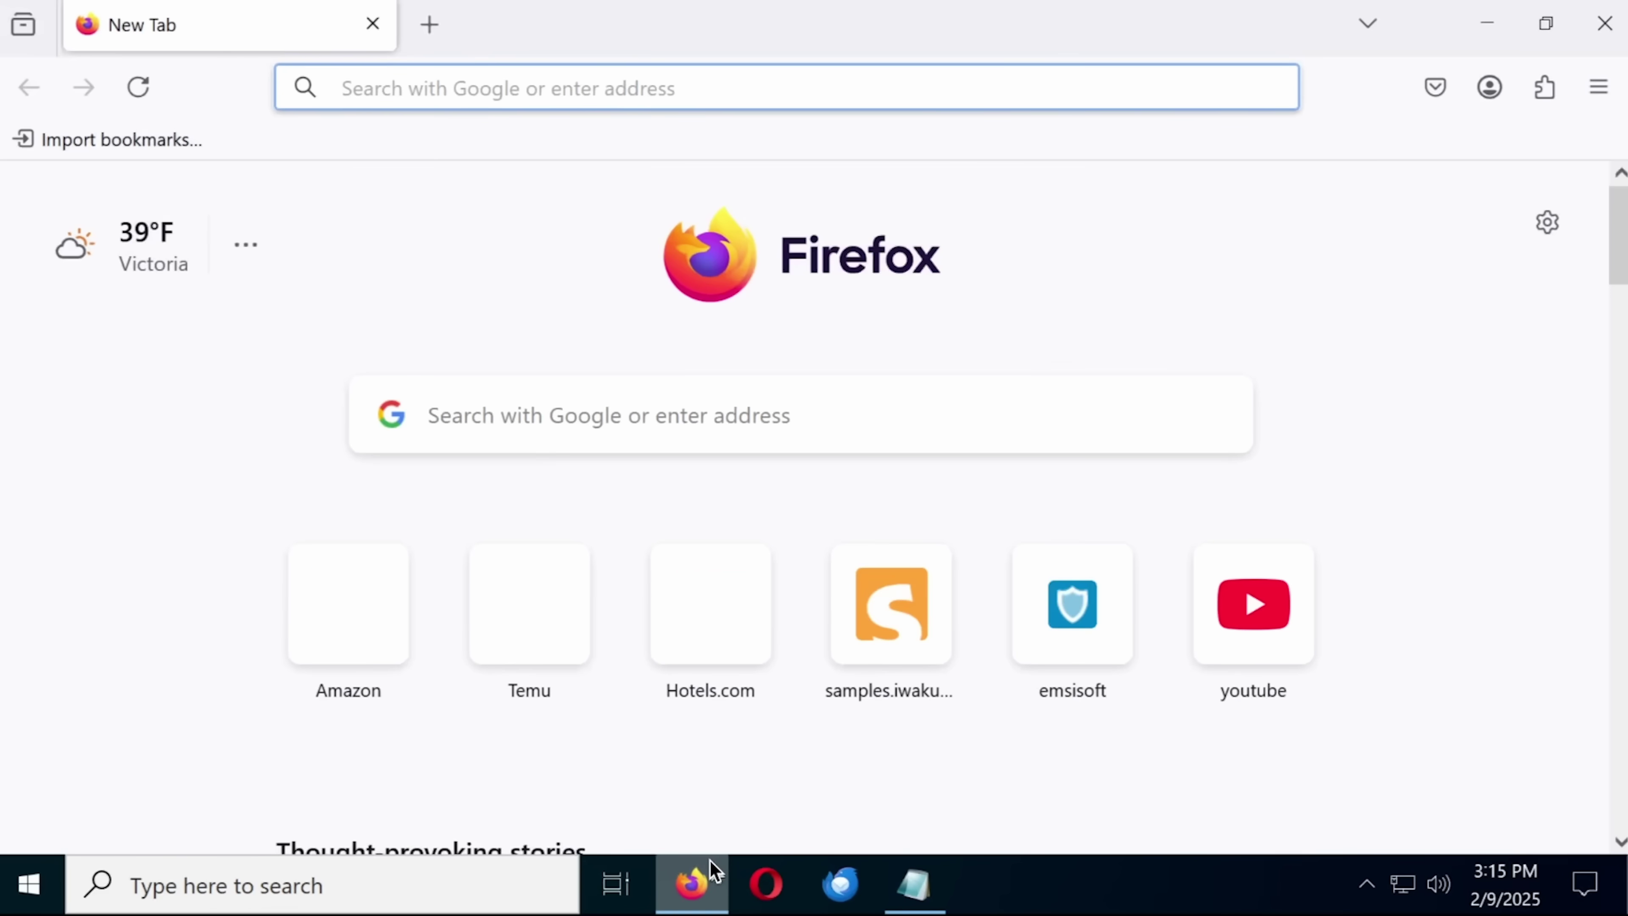
type("second opinion scanner")
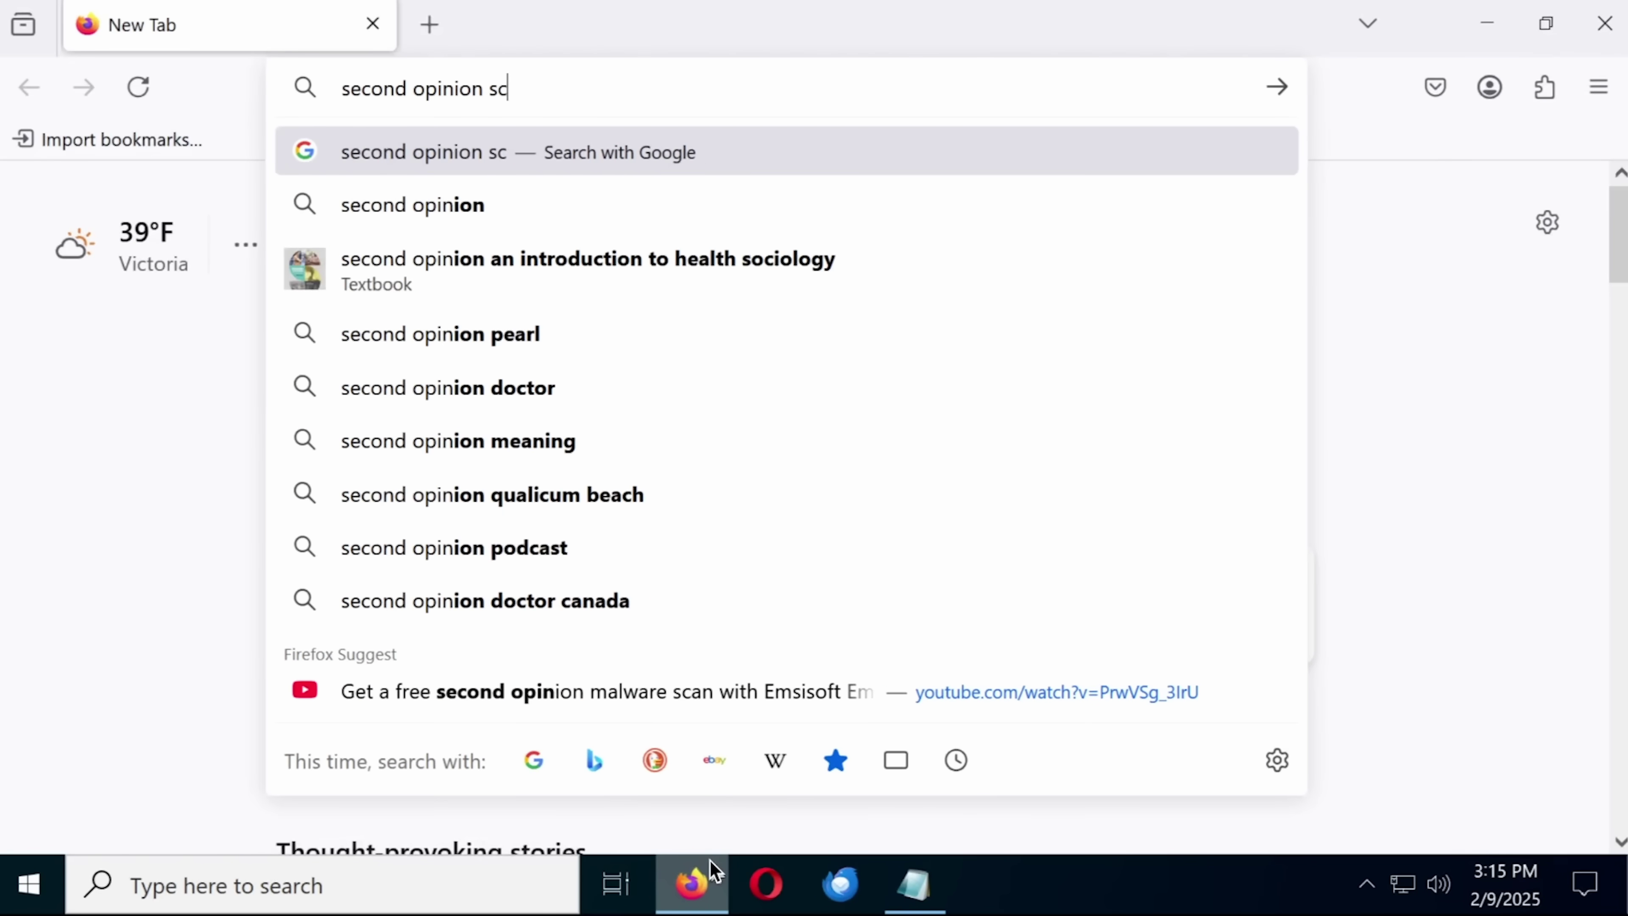
key("Return")
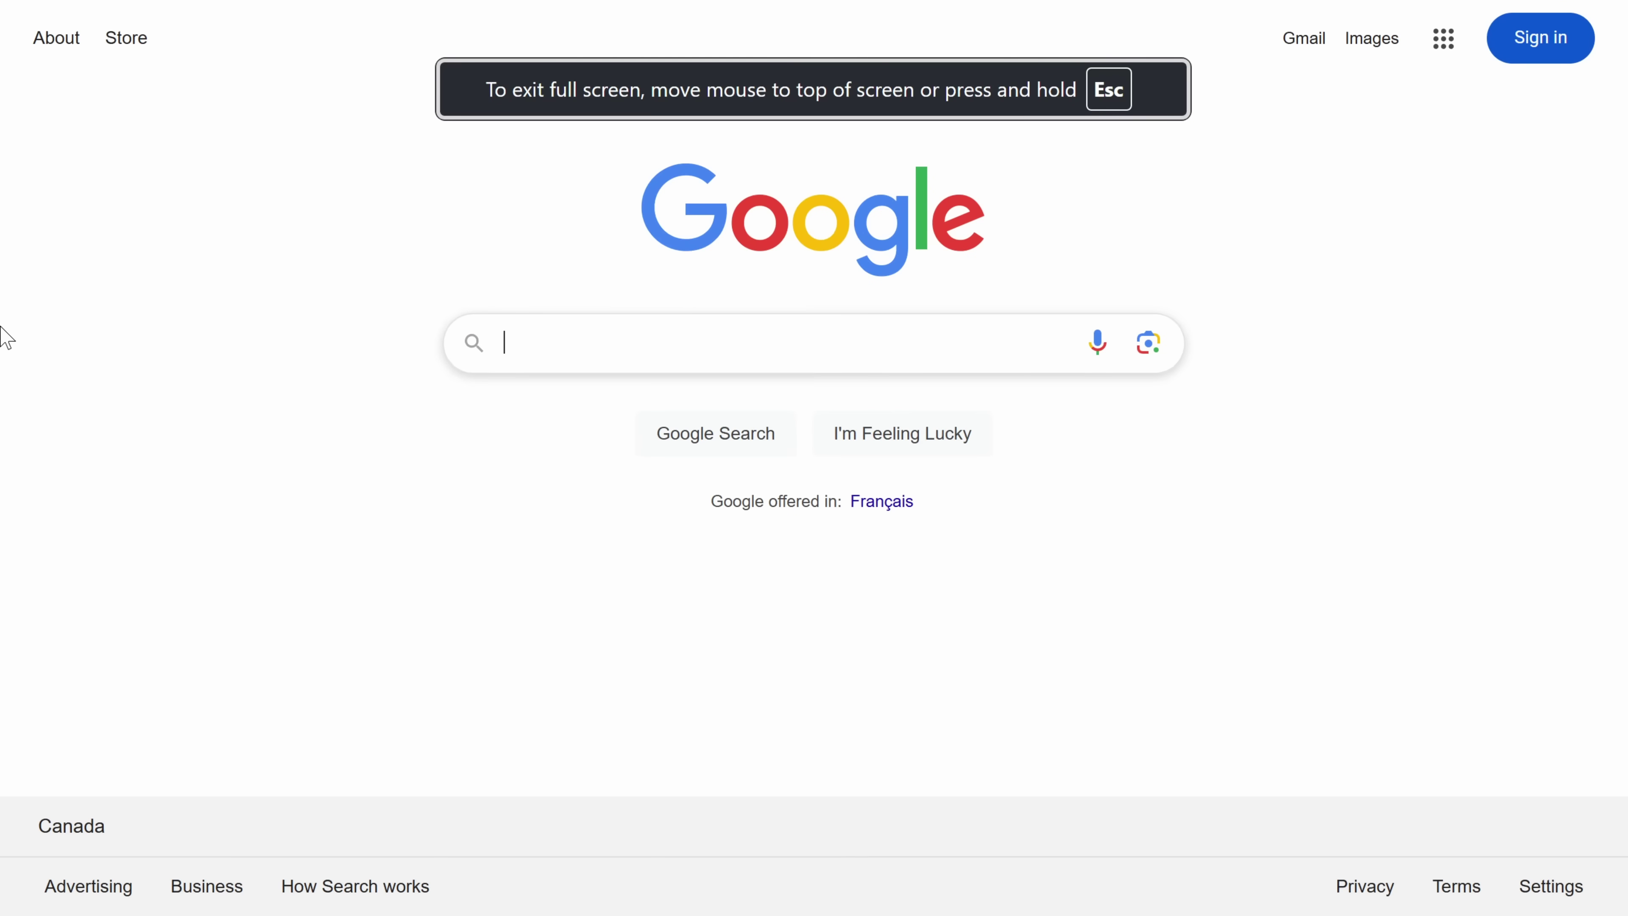
left_click(705, 343)
Search 'second opinion scanner' in Google's box and scroll down to 'People also search for'.
type("seco")
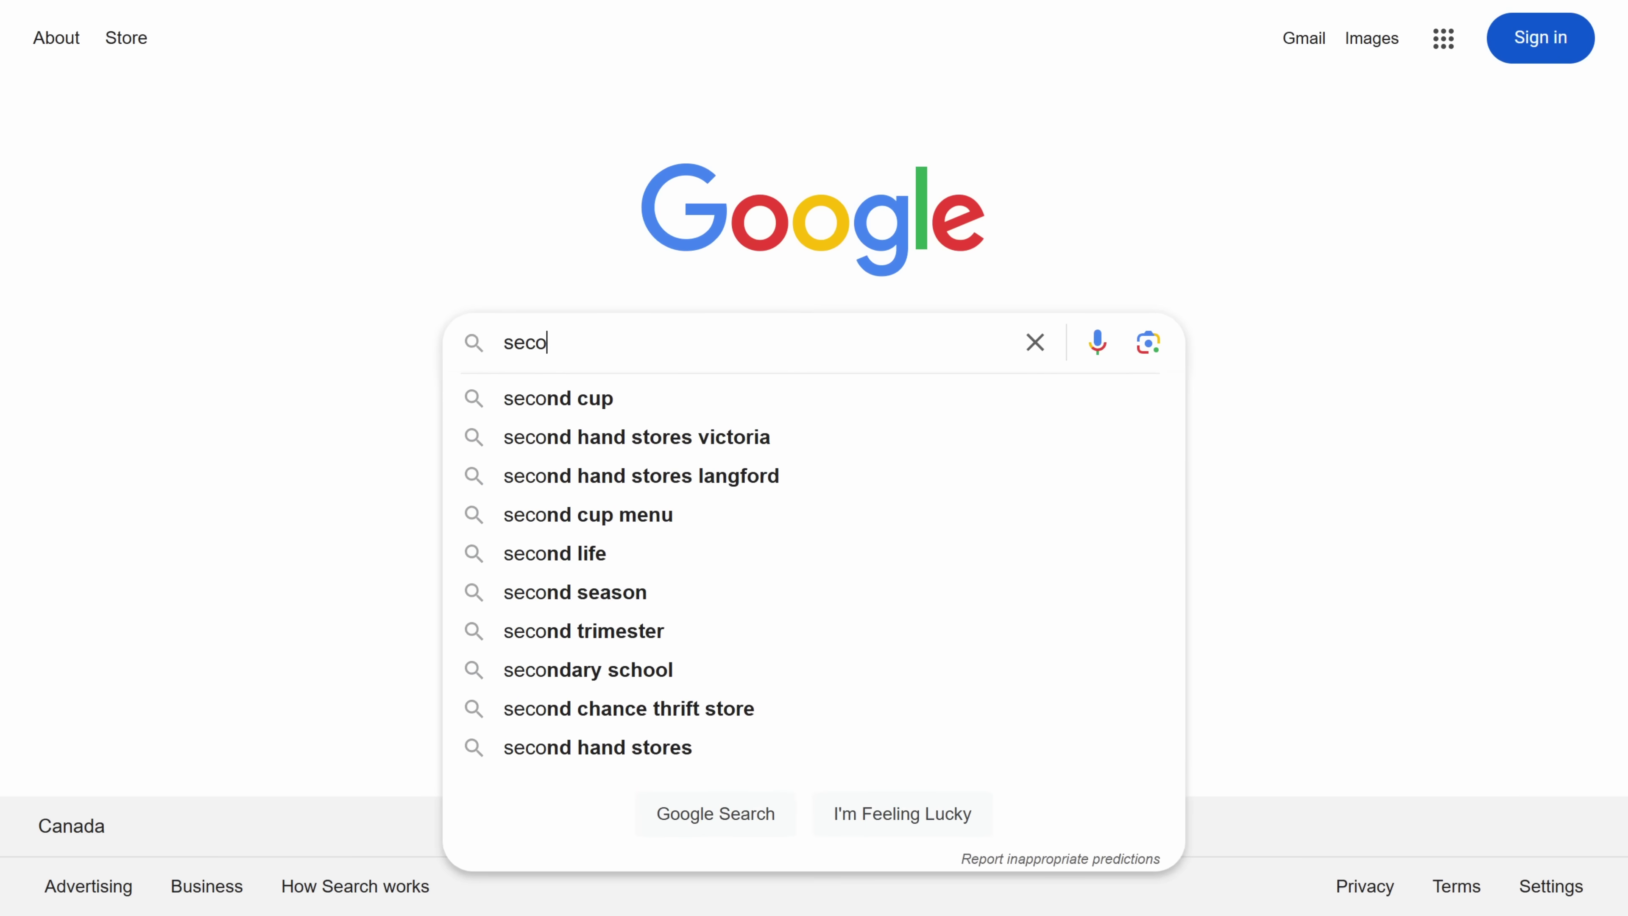
type("nd opinion scanner")
key("Return")
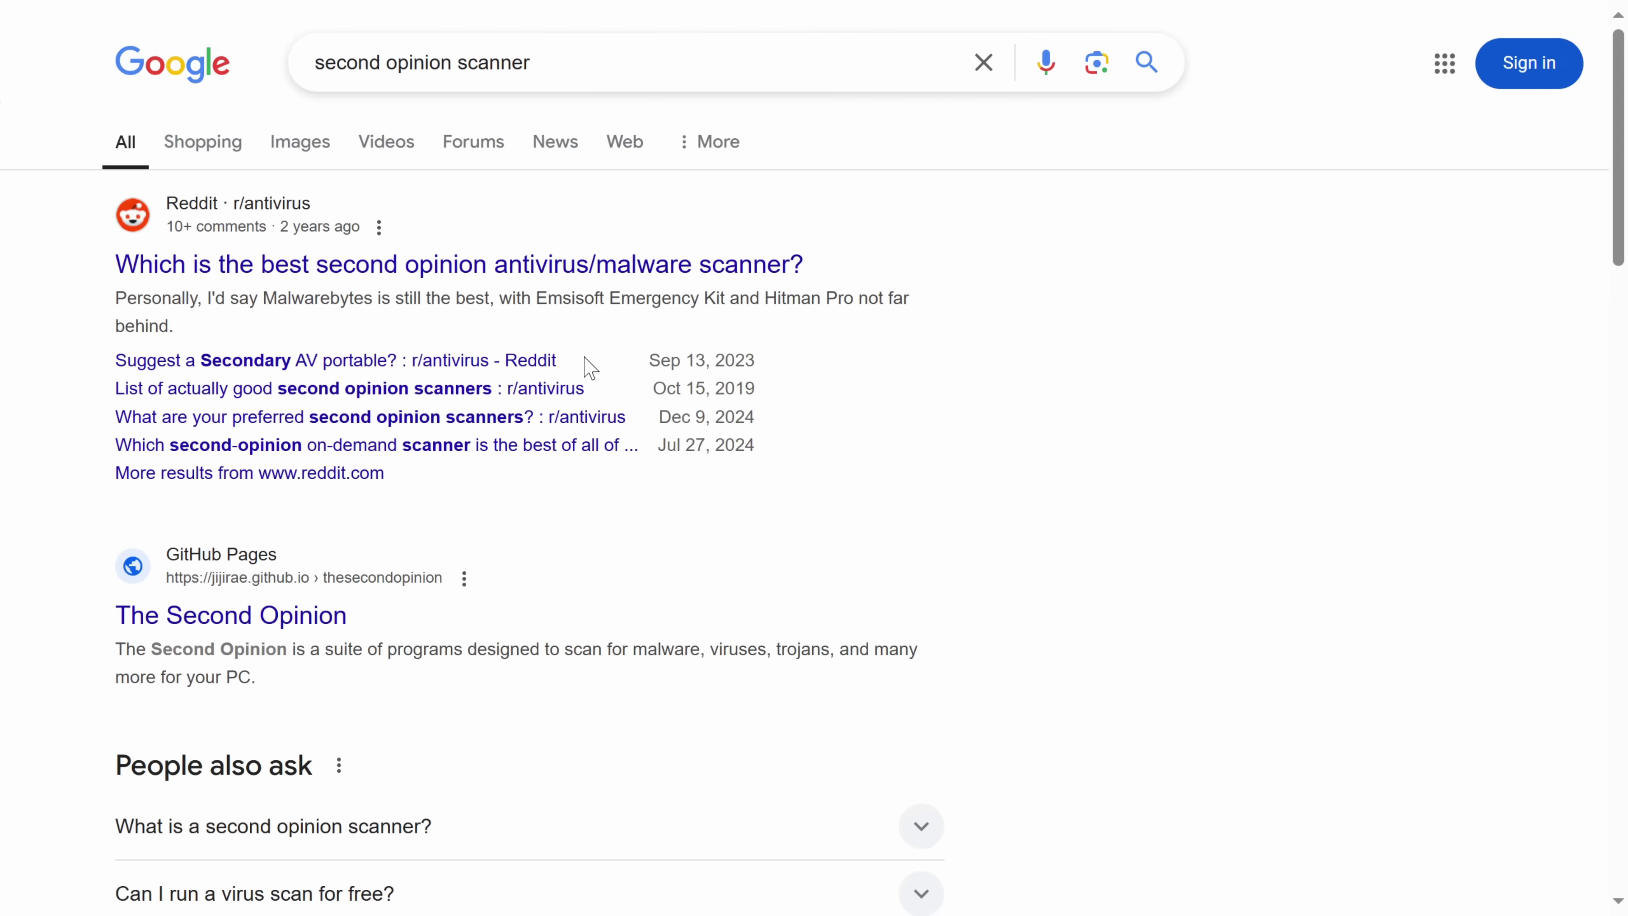
scroll(450, 273, "down", 7)
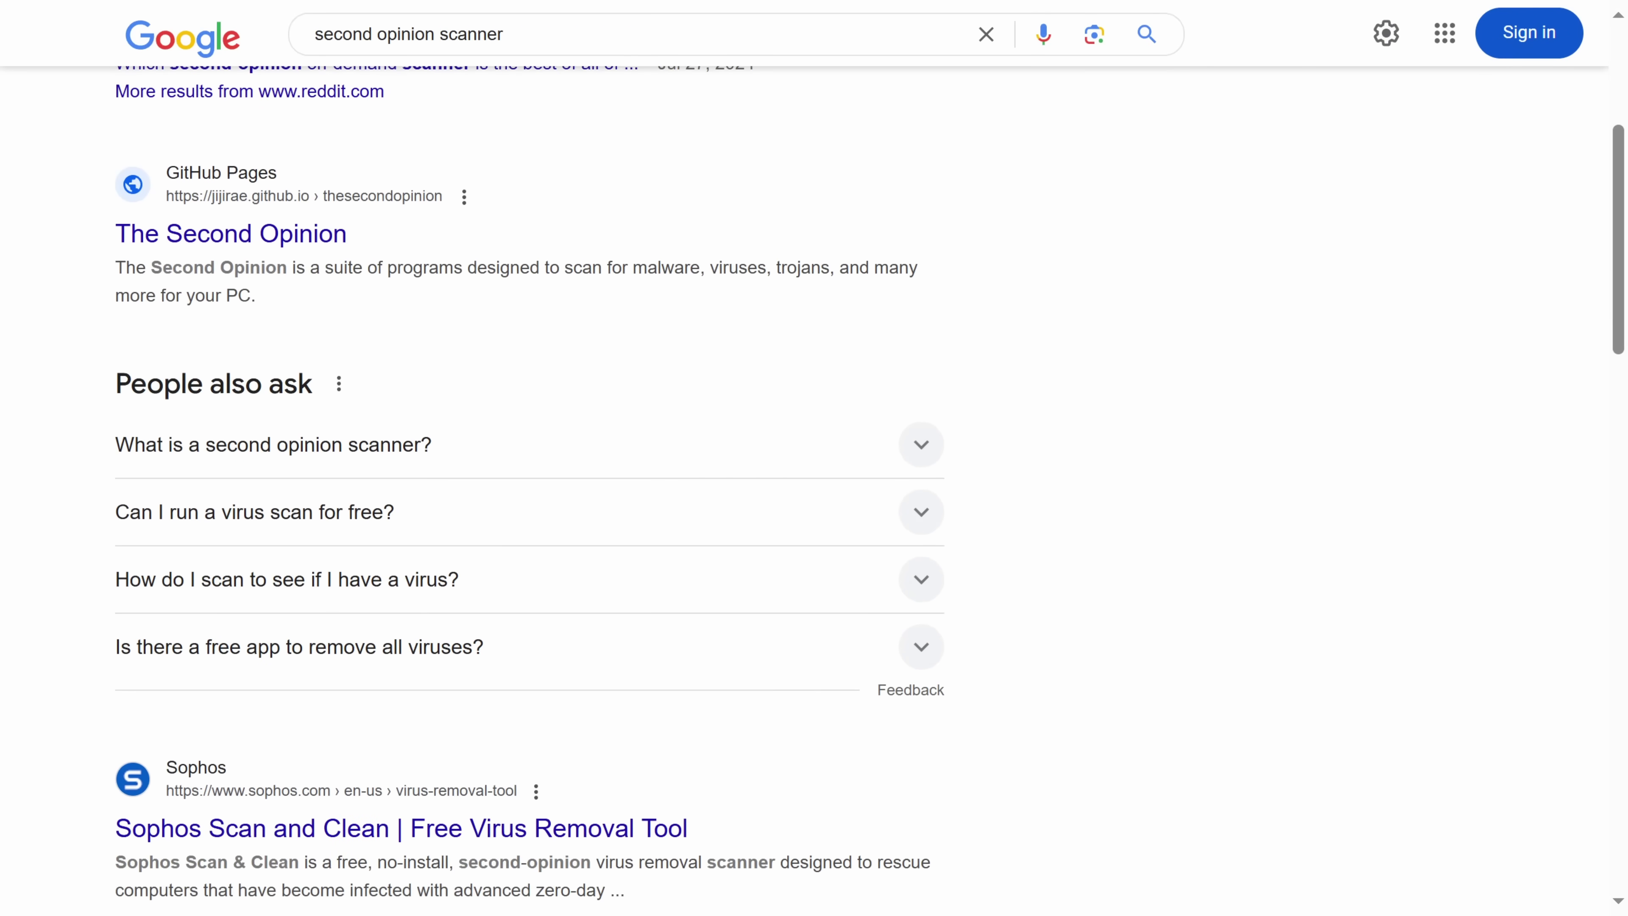
scroll(454, 265, "down", 6)
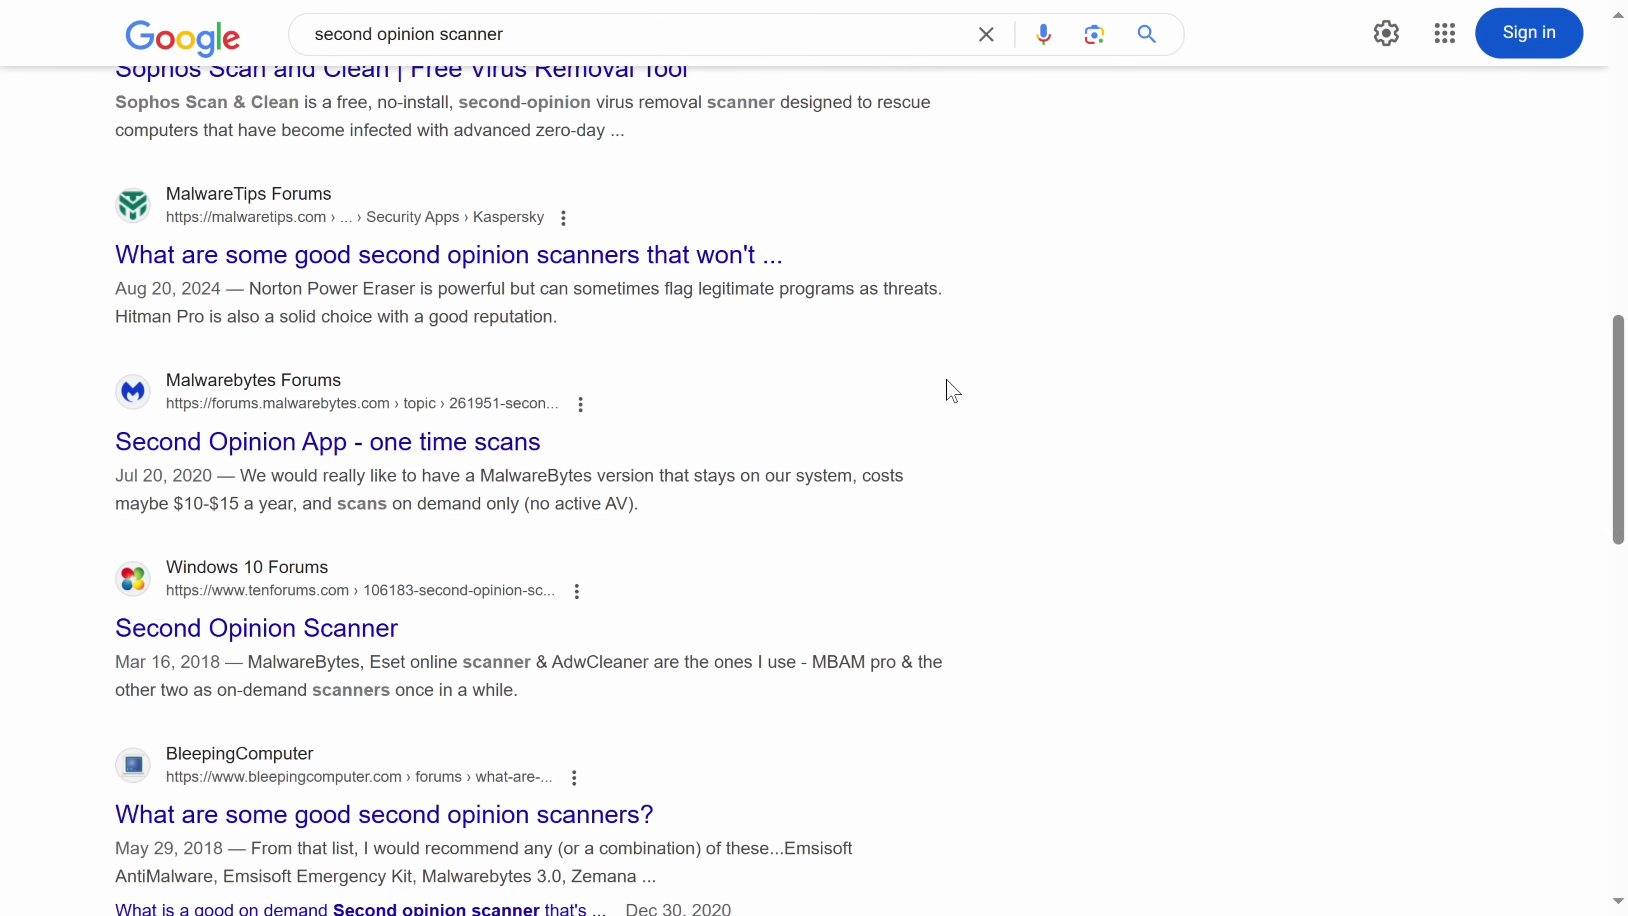
scroll(942, 392, "down", 3)
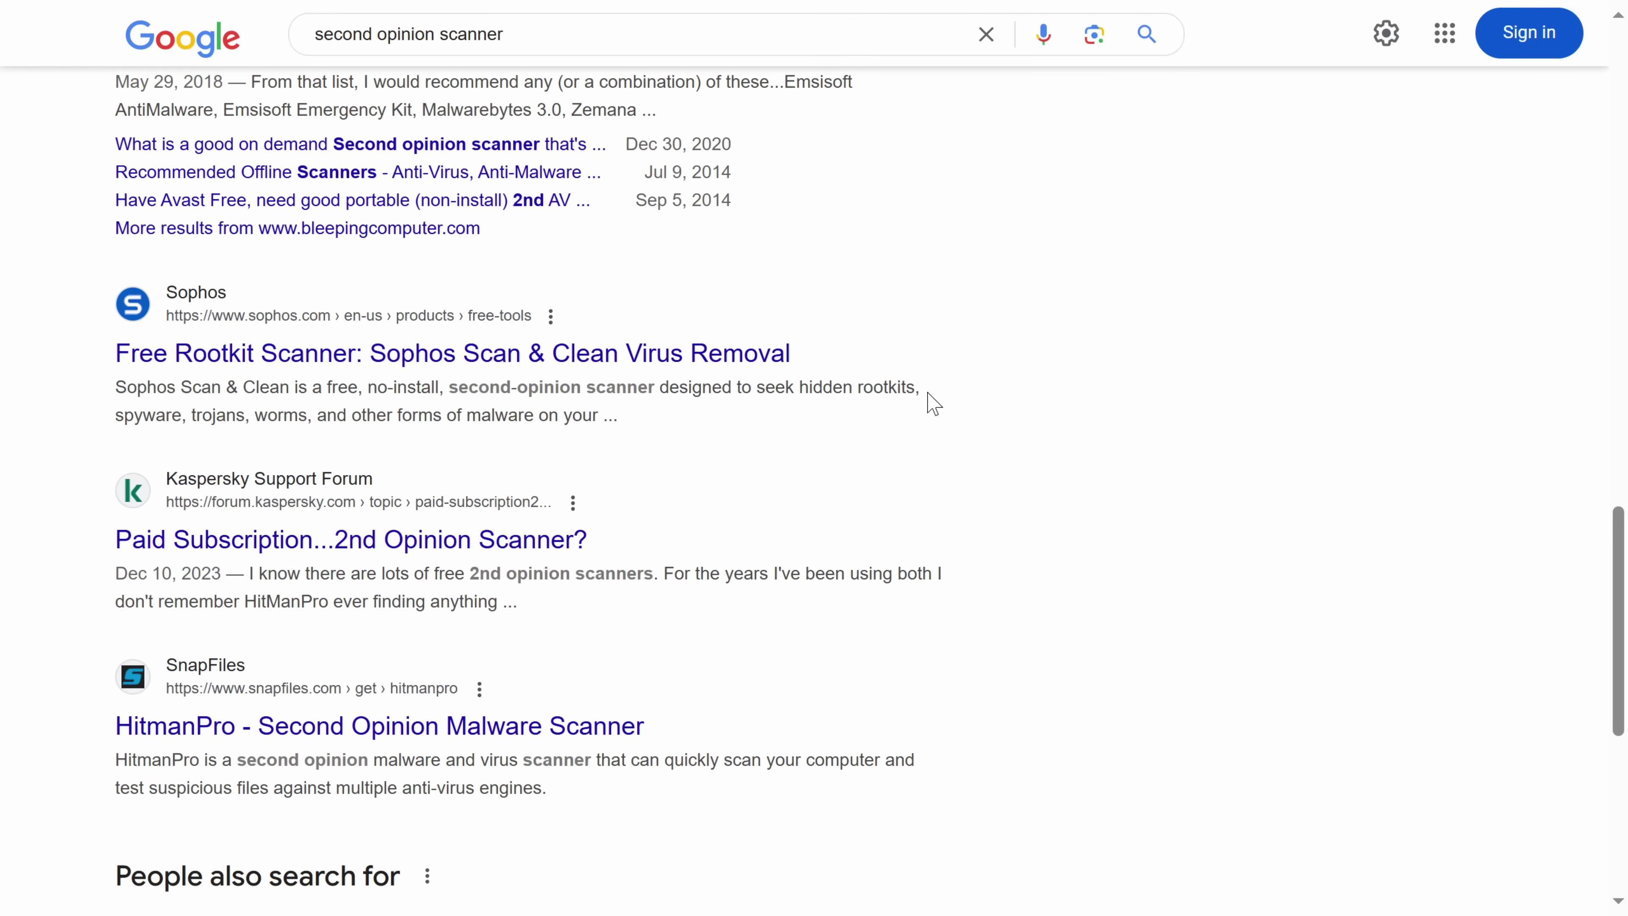
scroll(933, 402, "down", 2)
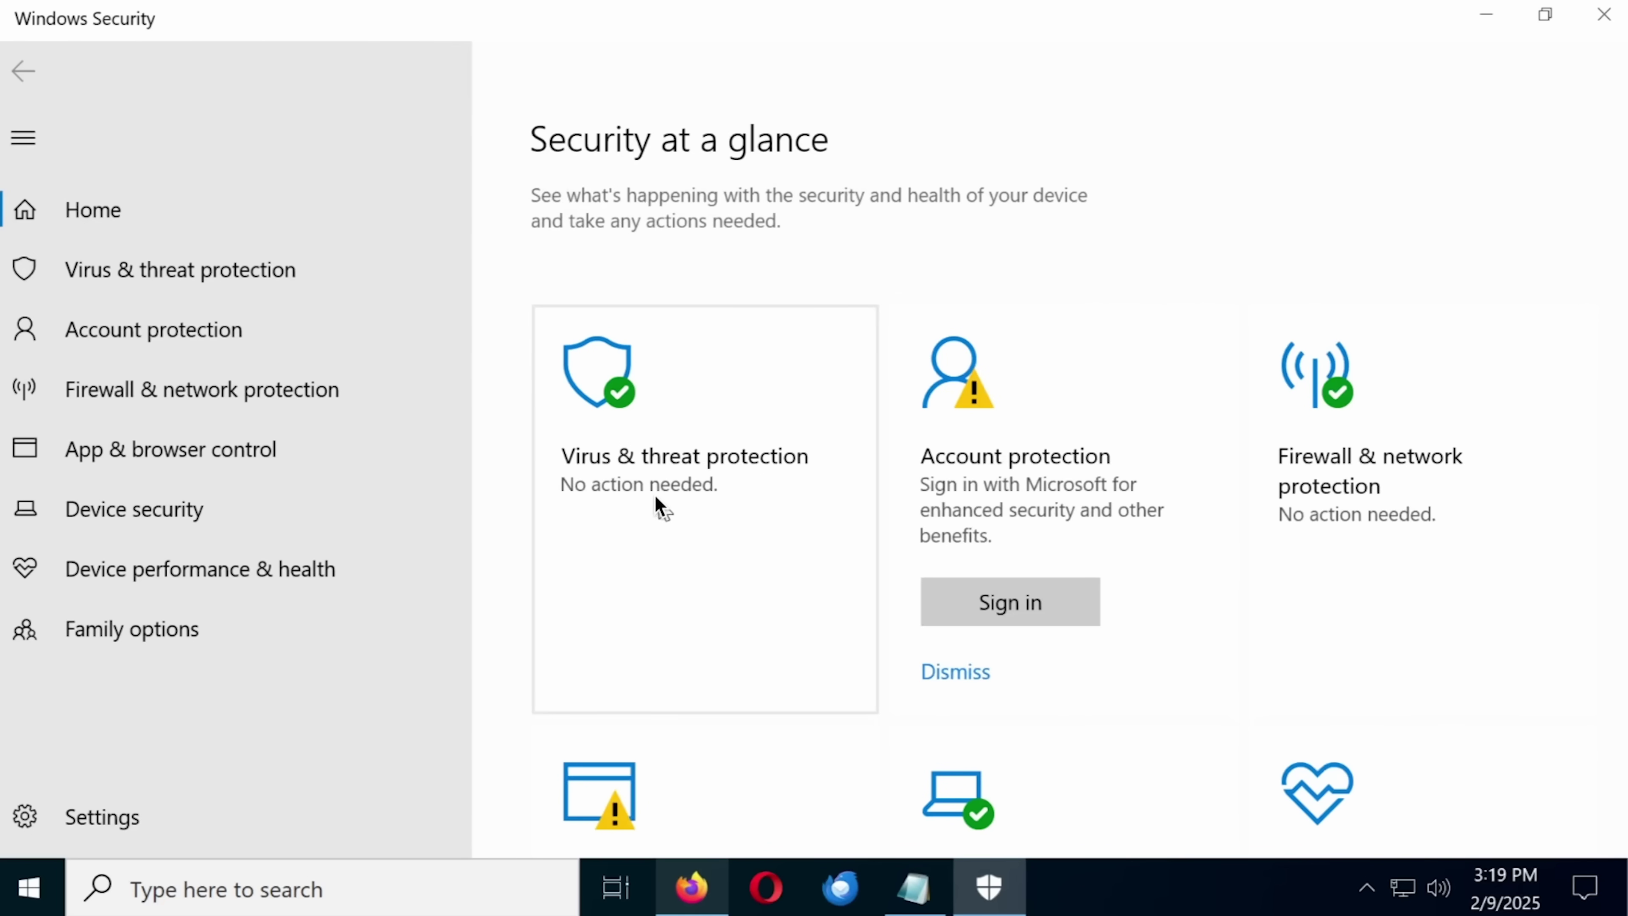
Go to Virus & threat protection and view its Protection history with the quarantined threat entry.
left_click(669, 513)
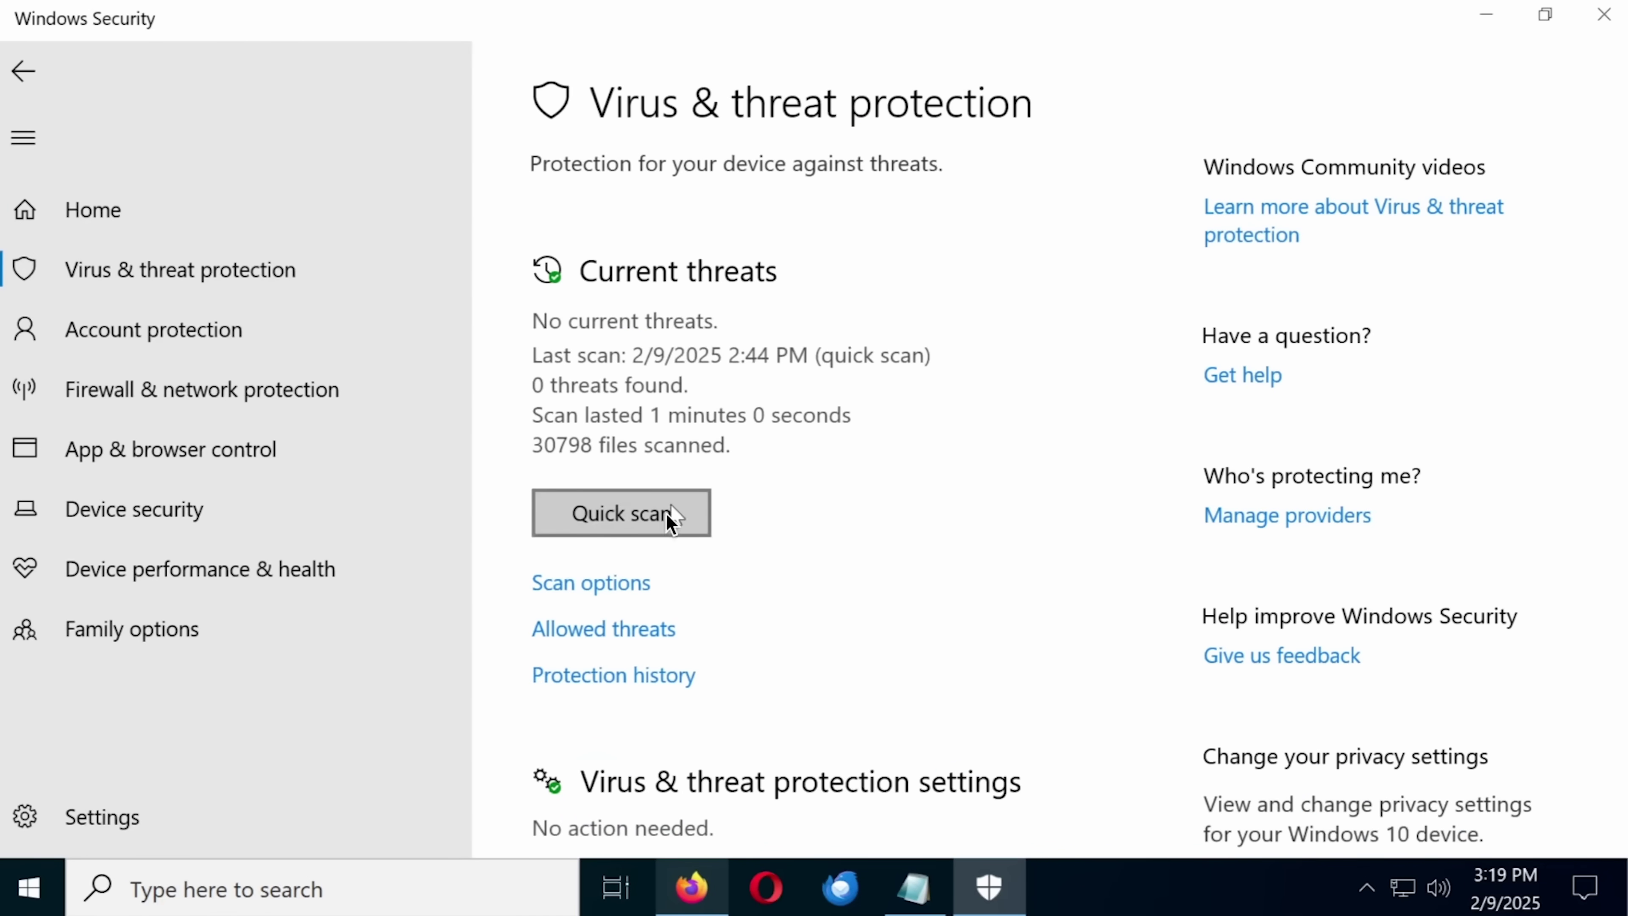
left_click(612, 677)
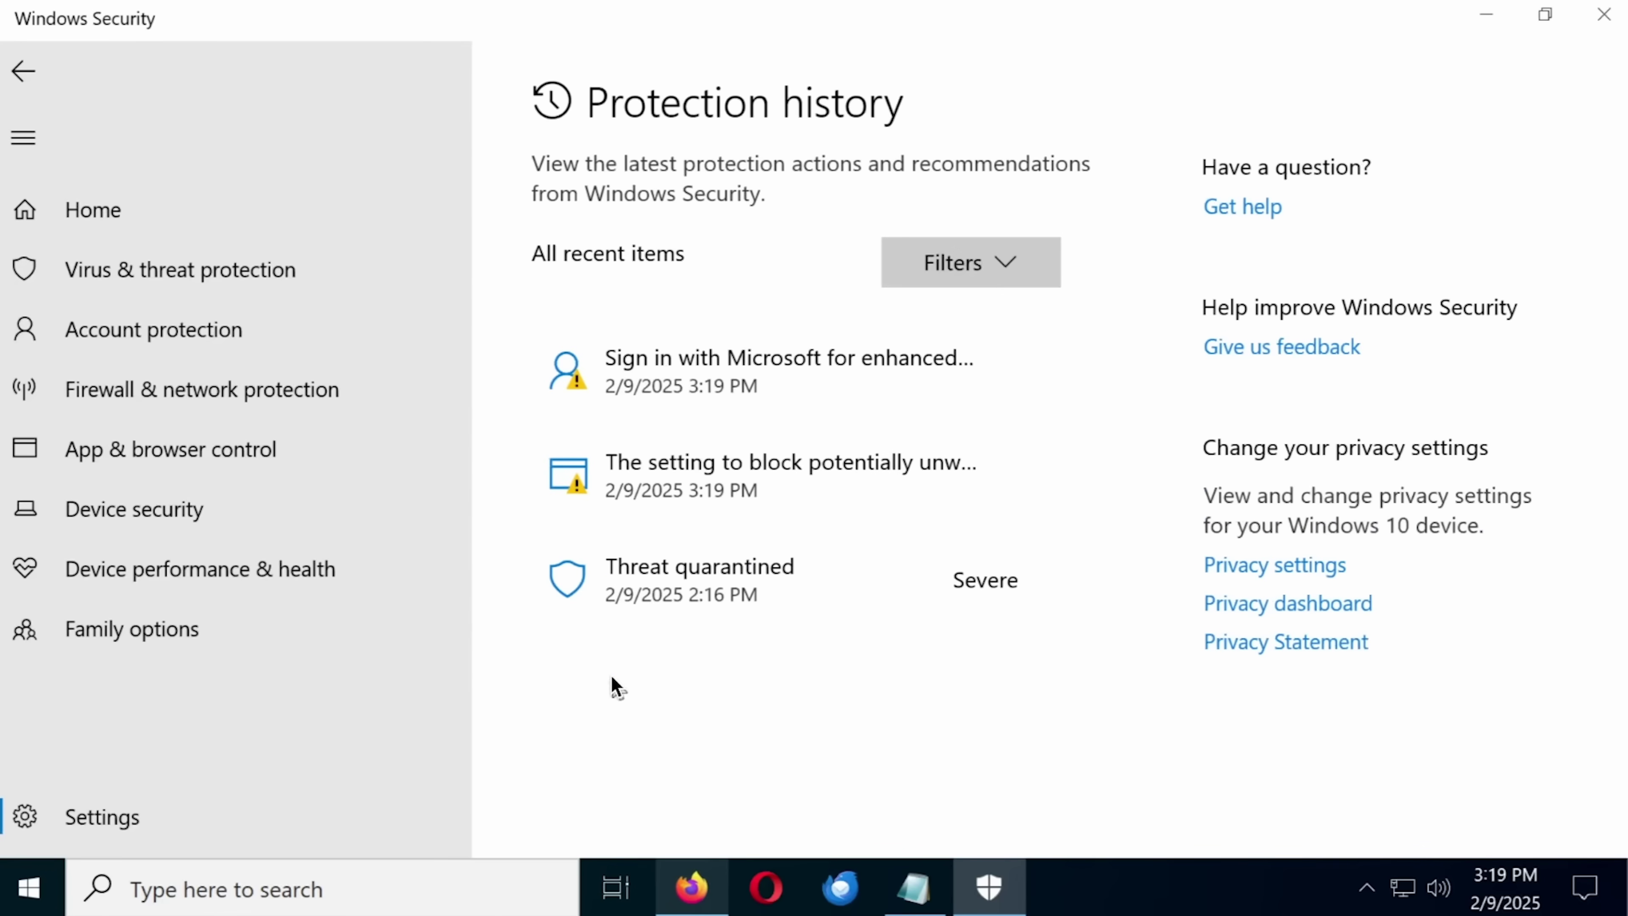
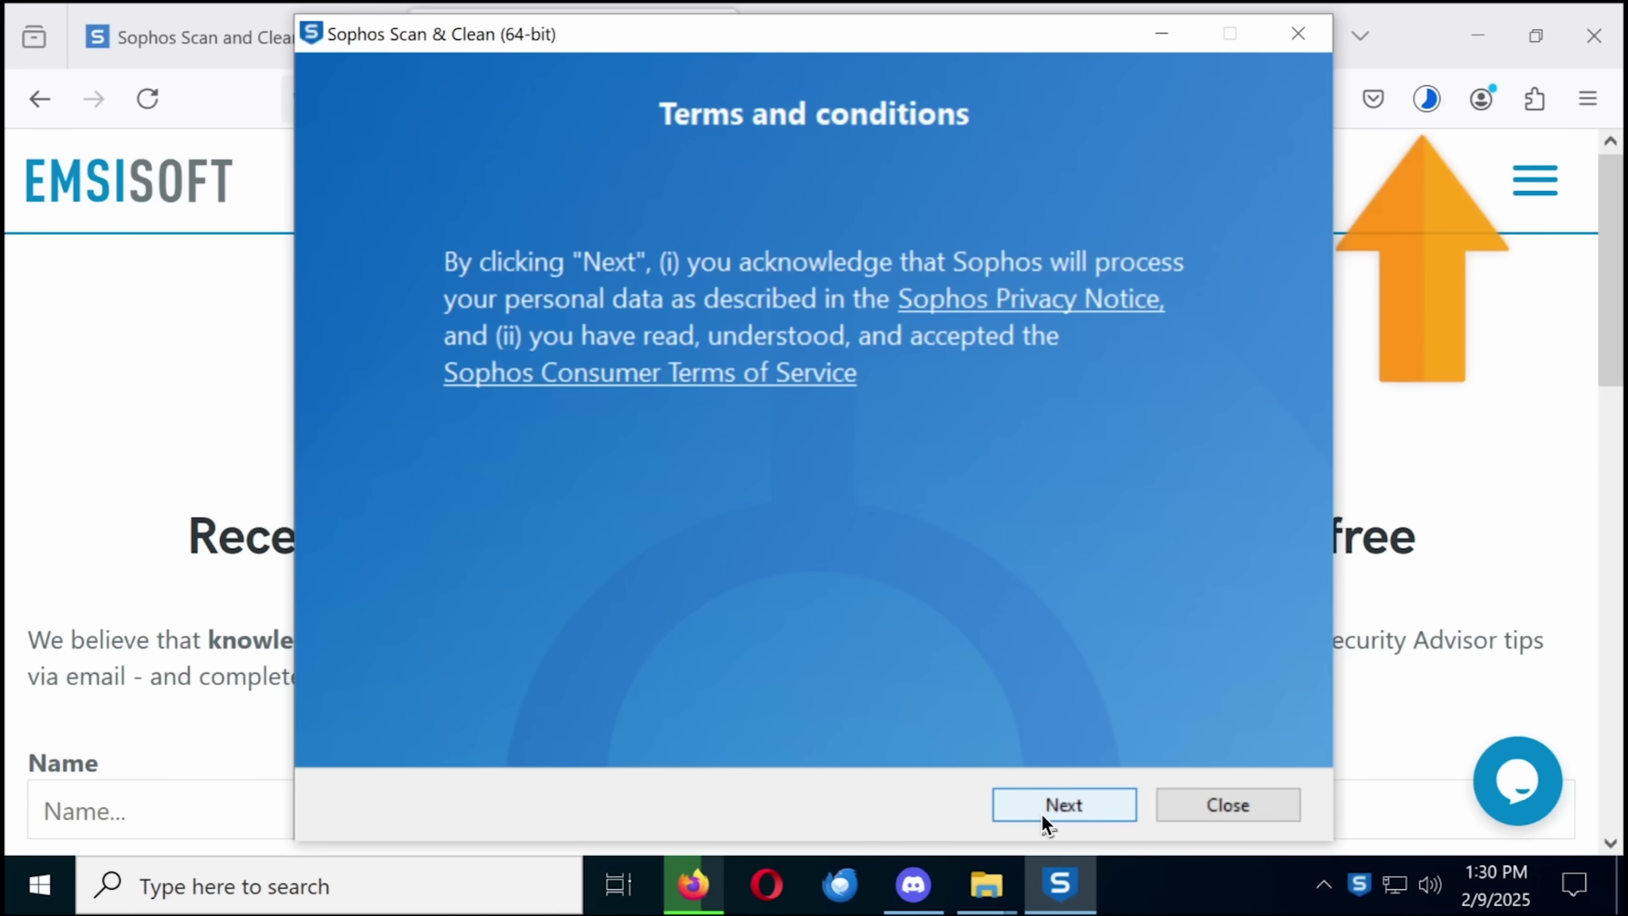
Accept the Sophos Scan & Clean terms so it starts scanning the computer.
left_click(1044, 815)
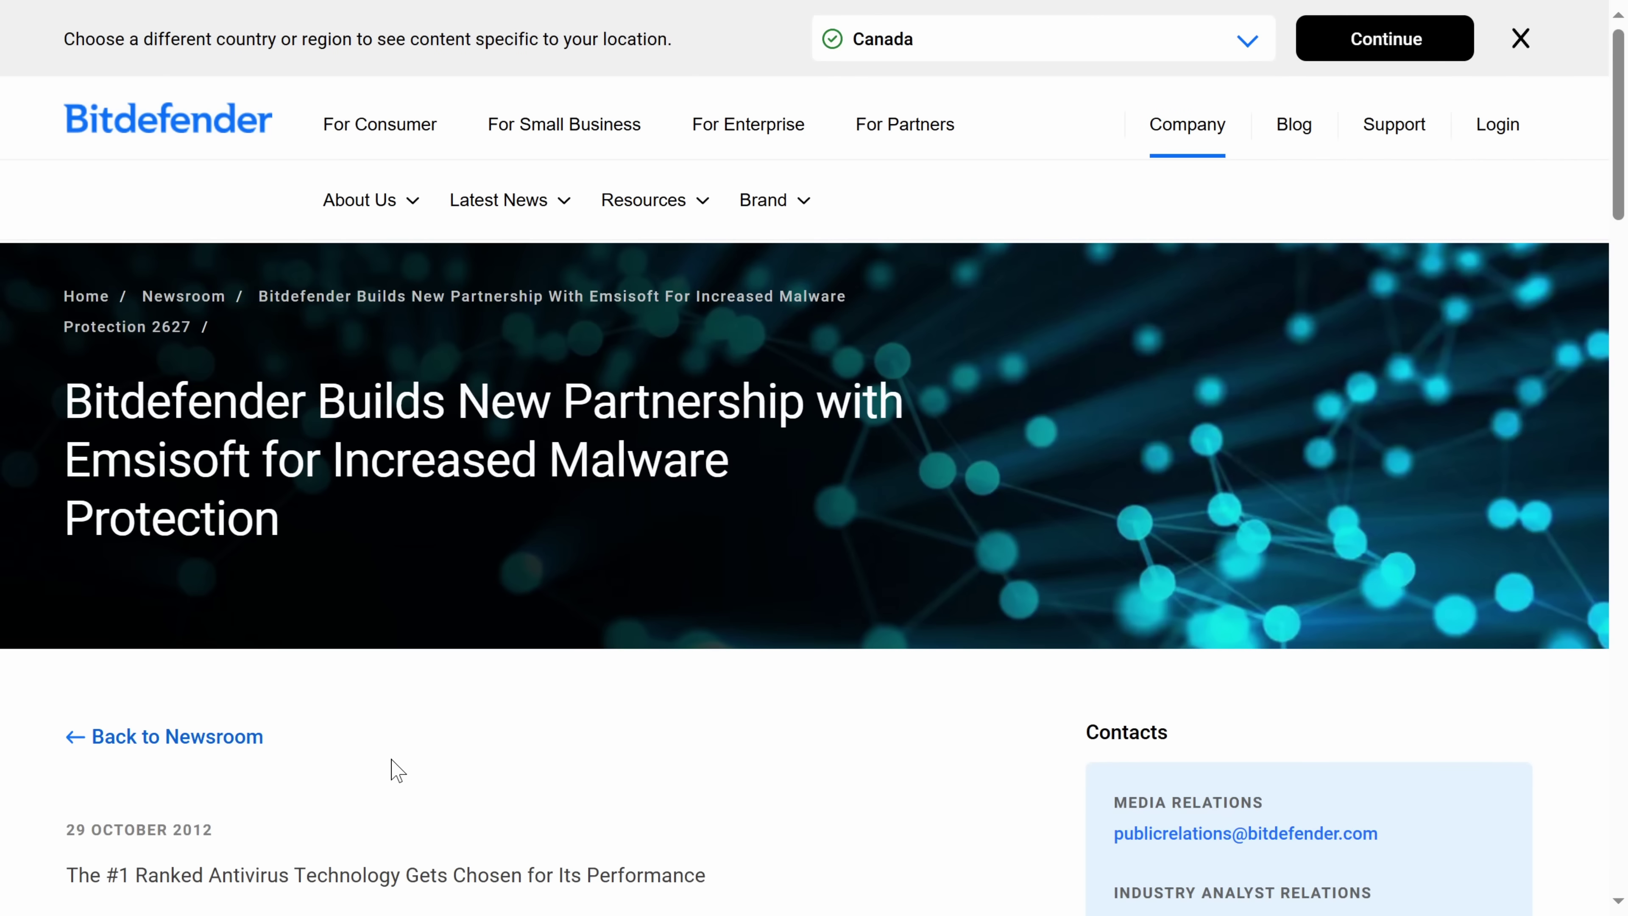
Scroll through the Bitdefender press release about its Emsisoft partnership.
scroll(613, 532, "down", 10)
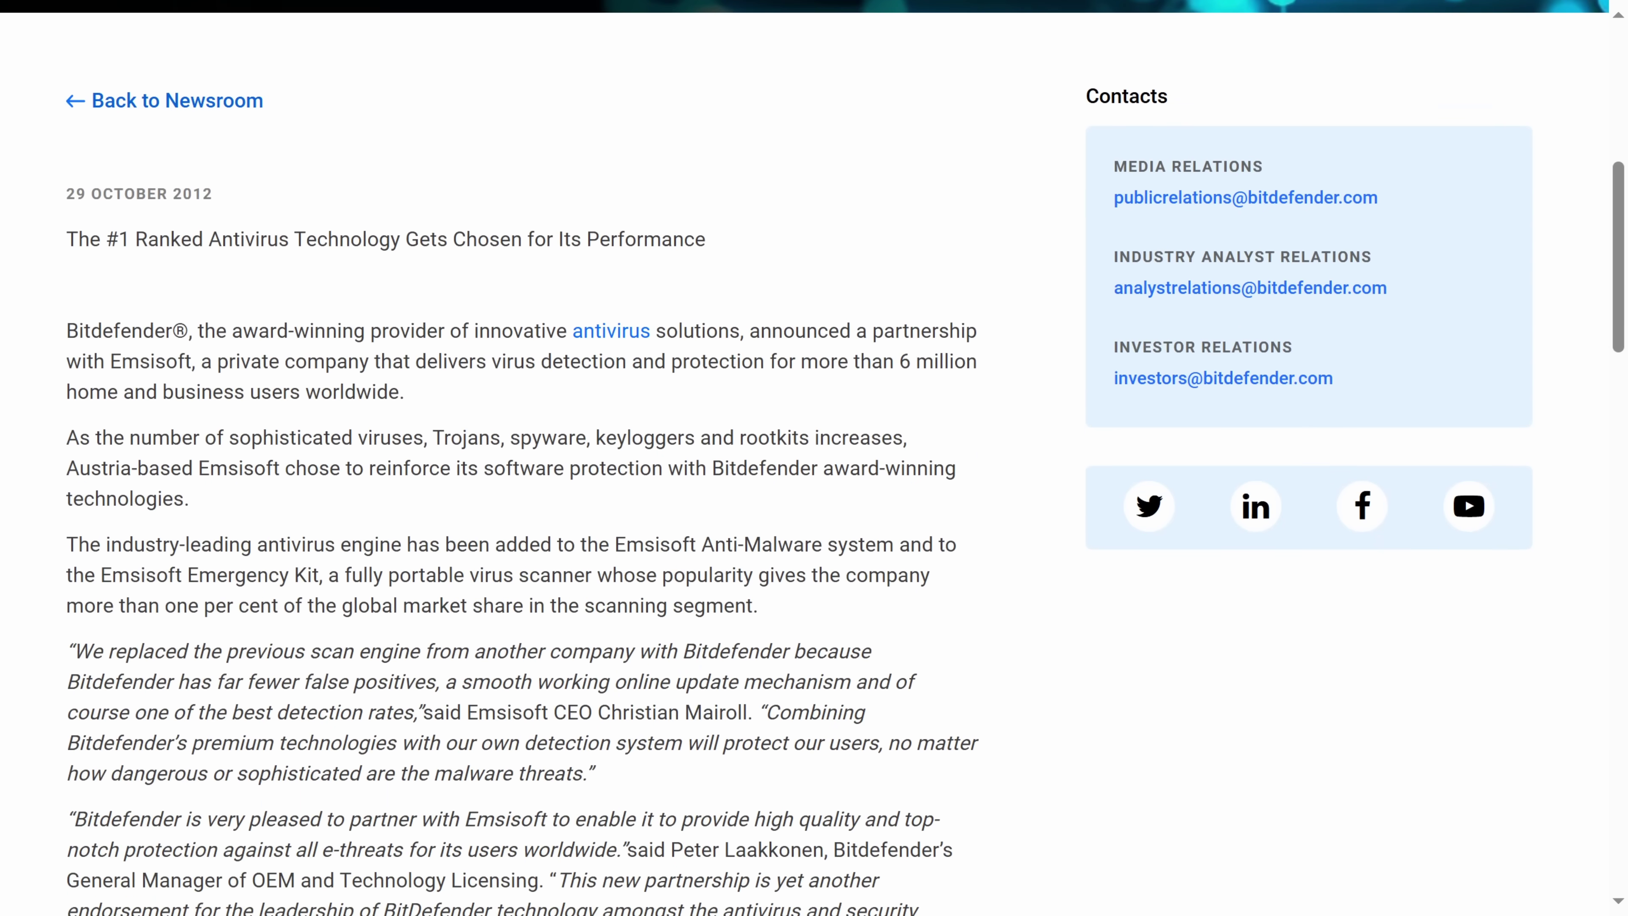
scroll(614, 458, "down", 4)
scroll(1146, 589, "down", 2)
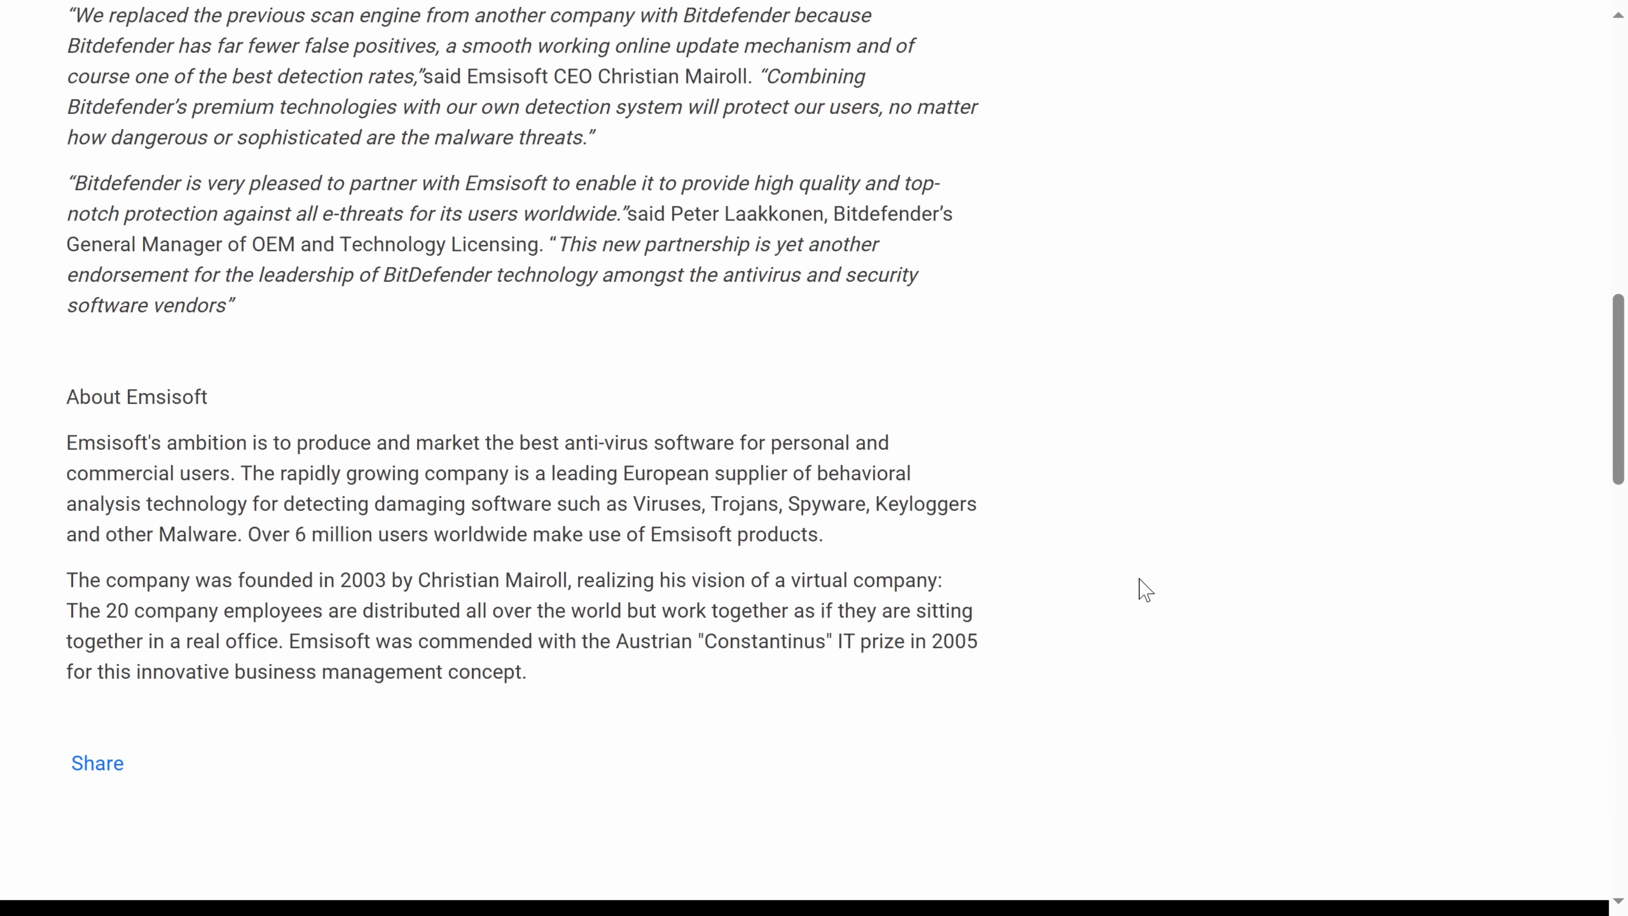
scroll(1146, 589, "up", 17)
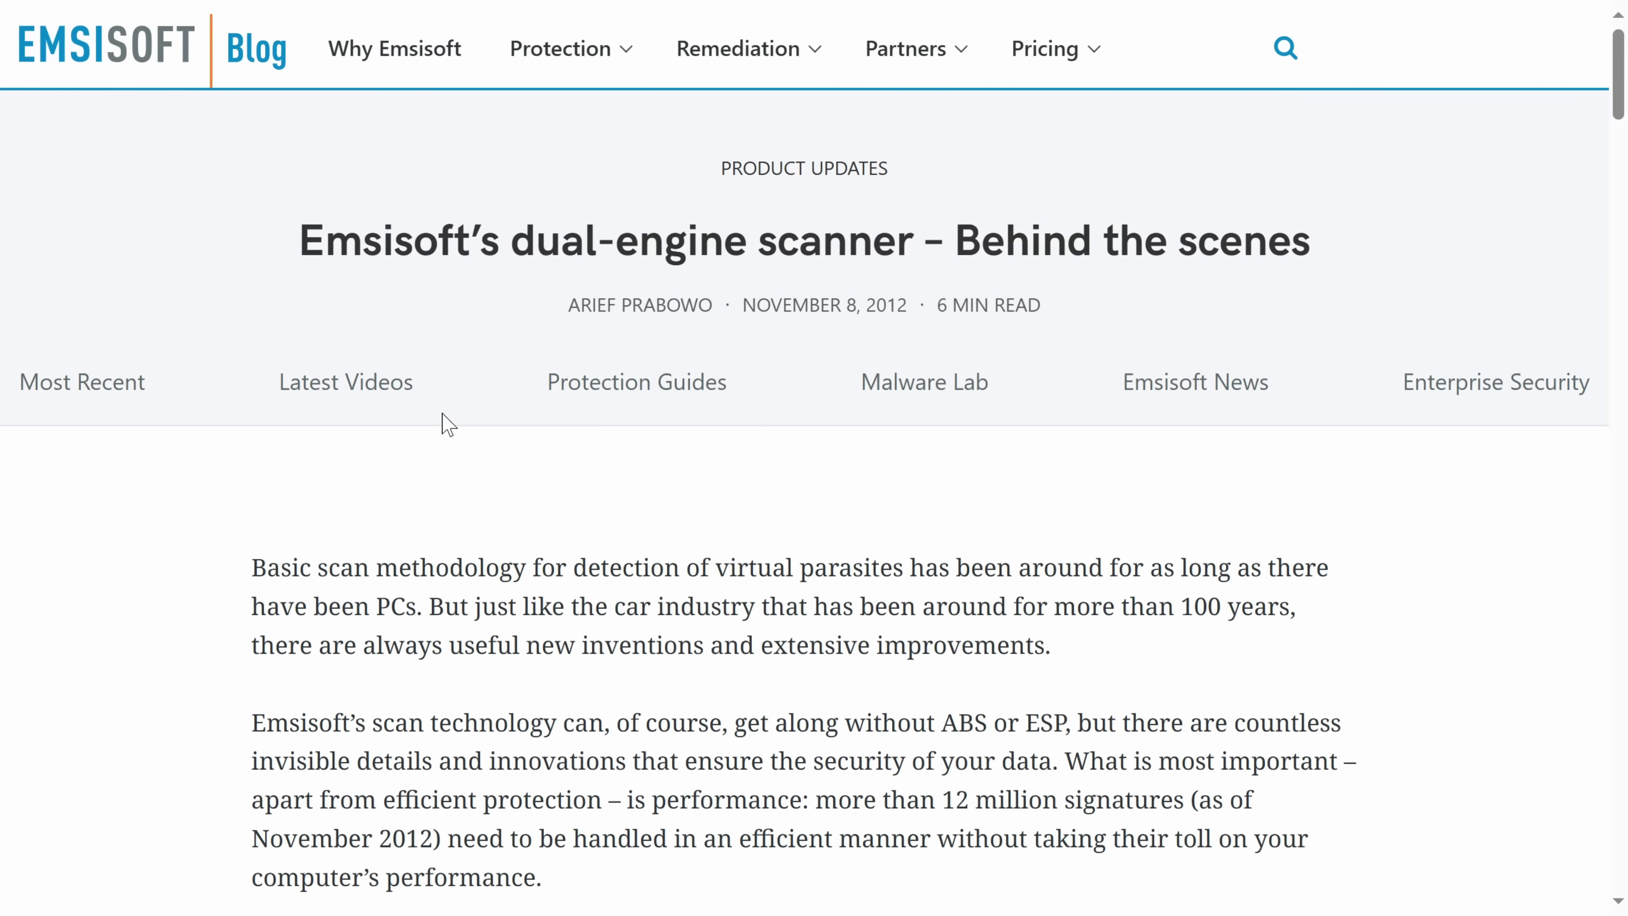
scroll(866, 510, "down", 3)
Accept all cookies on the Emsisoft dual-engine scanner blog post and read it to the closing sign-off.
left_click(1509, 872)
scroll(1097, 501, "up", 5)
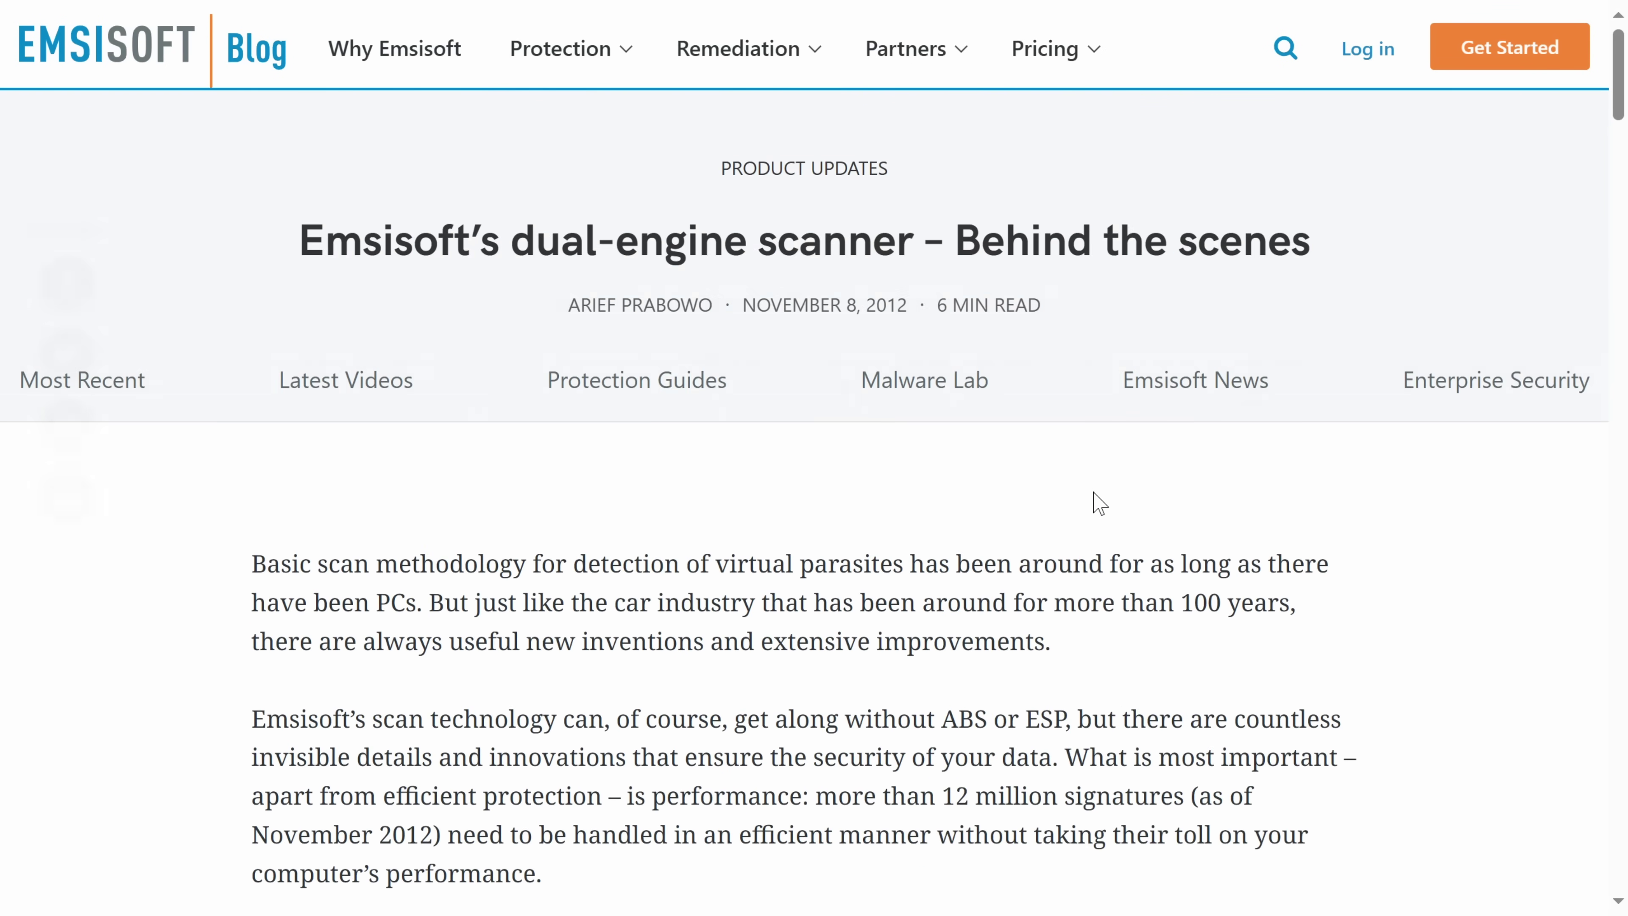
scroll(1099, 504, "down", 6)
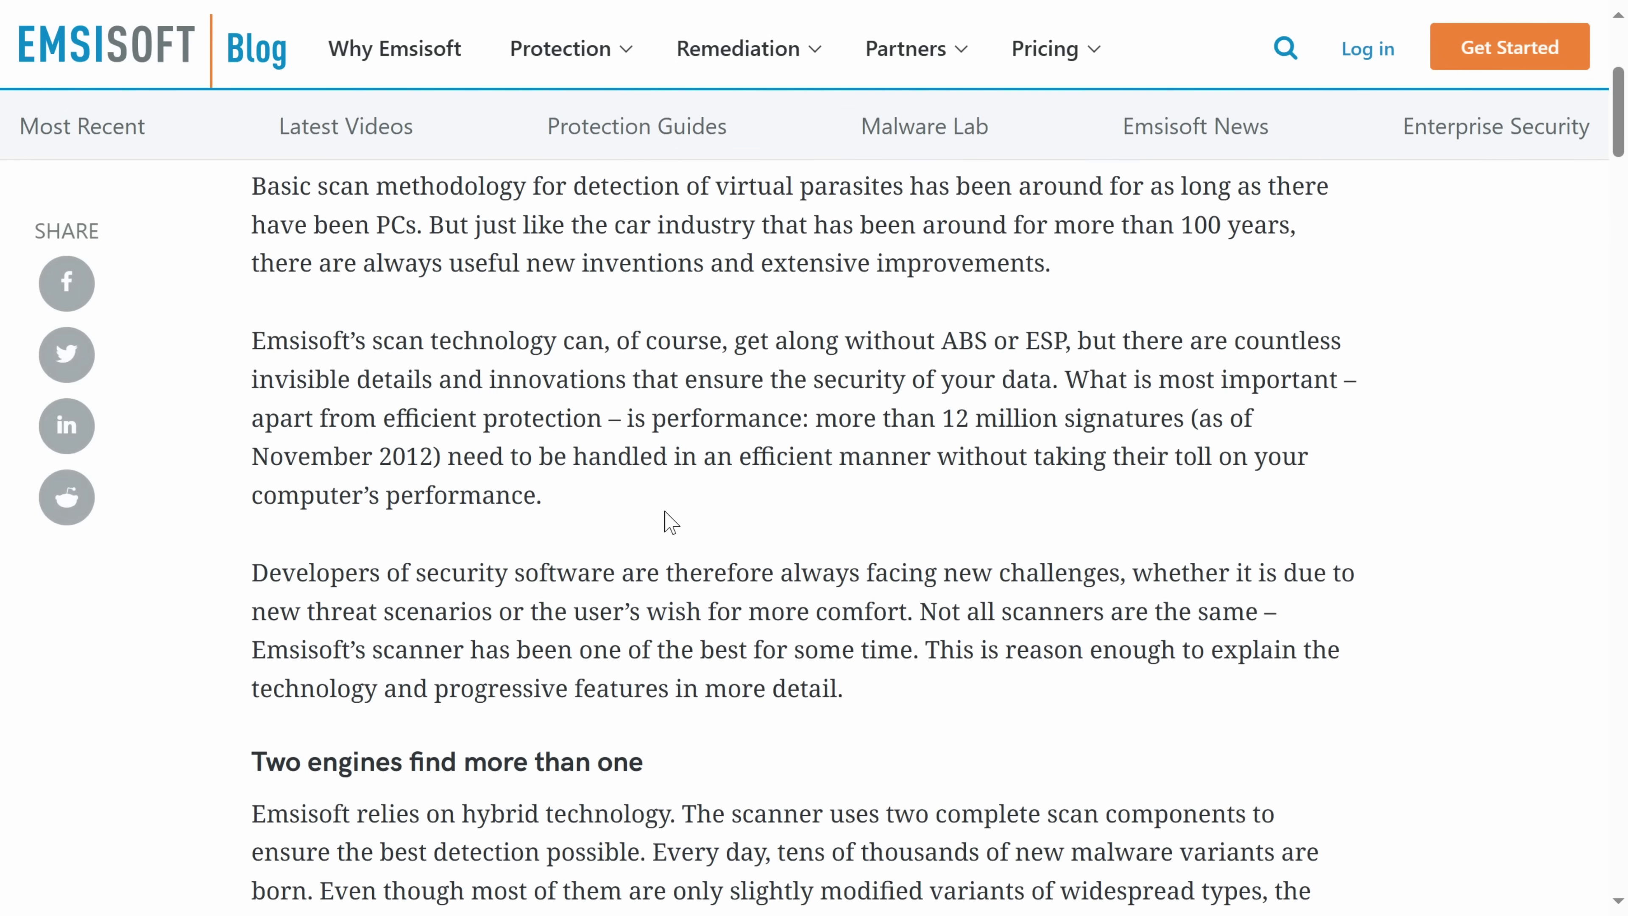
scroll(1543, 639, "down", 6)
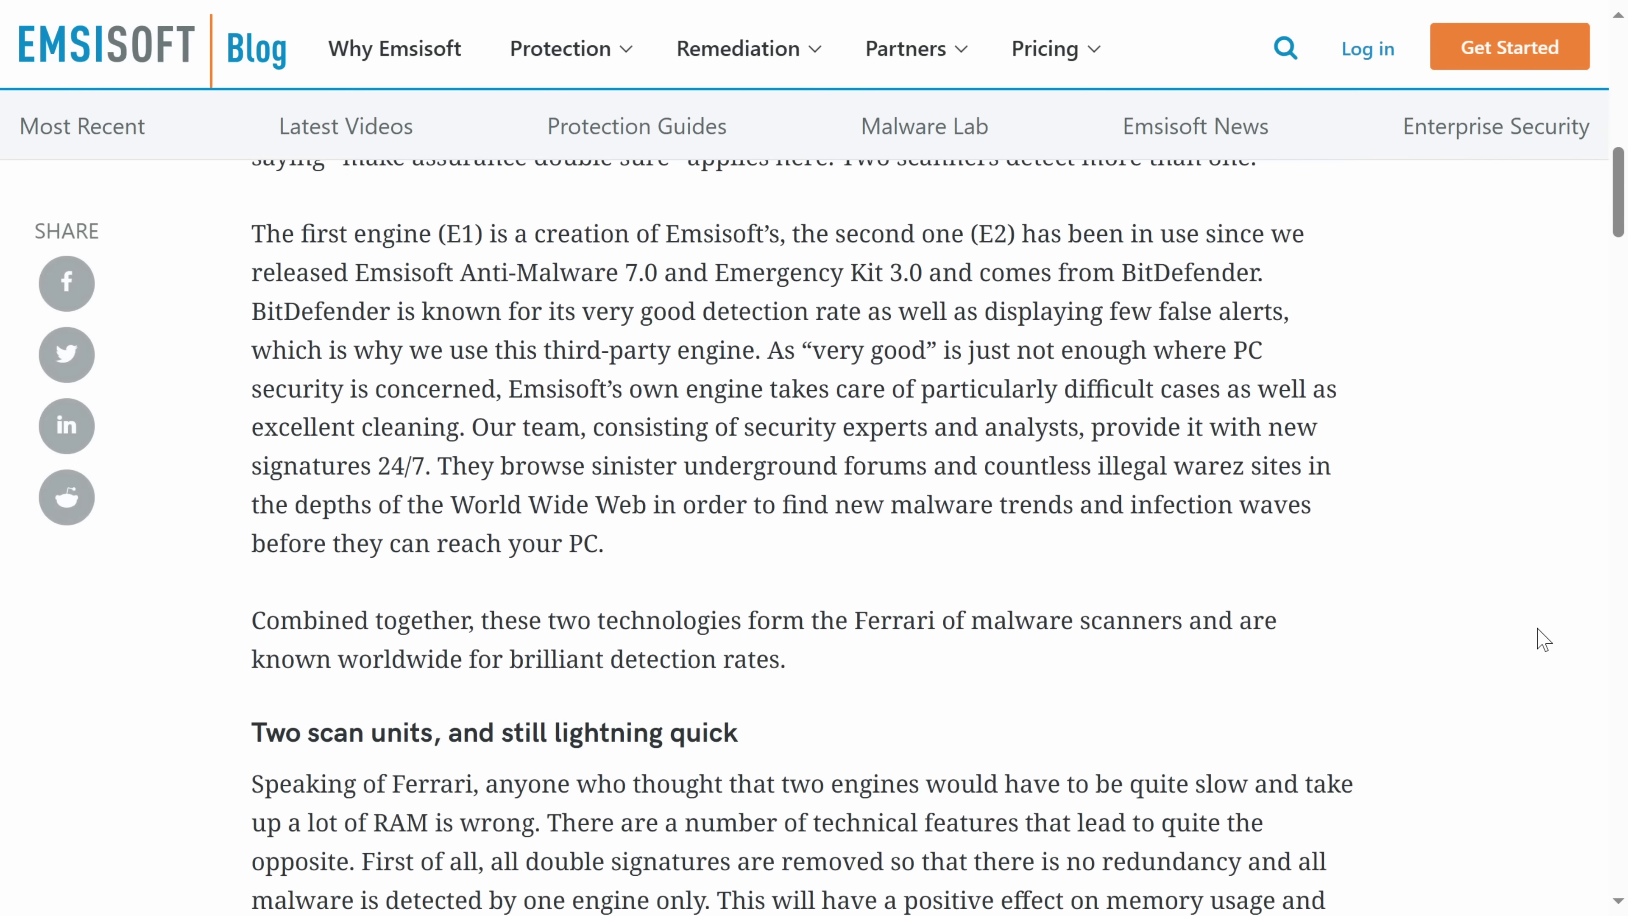
scroll(1544, 639, "down", 10)
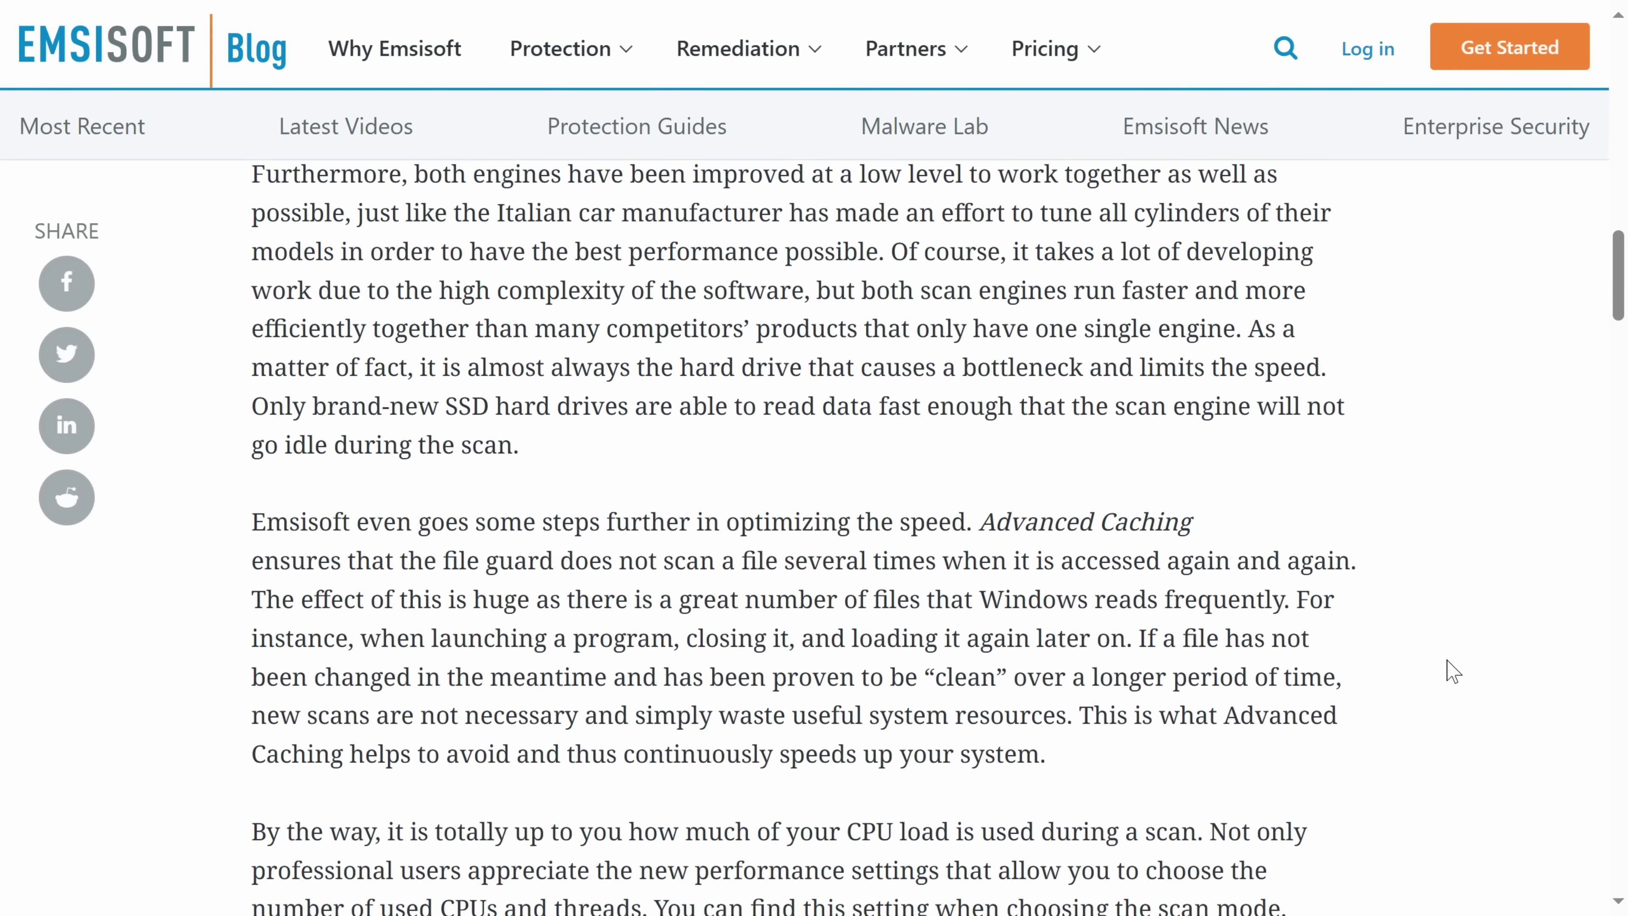
scroll(1454, 670, "down", 10)
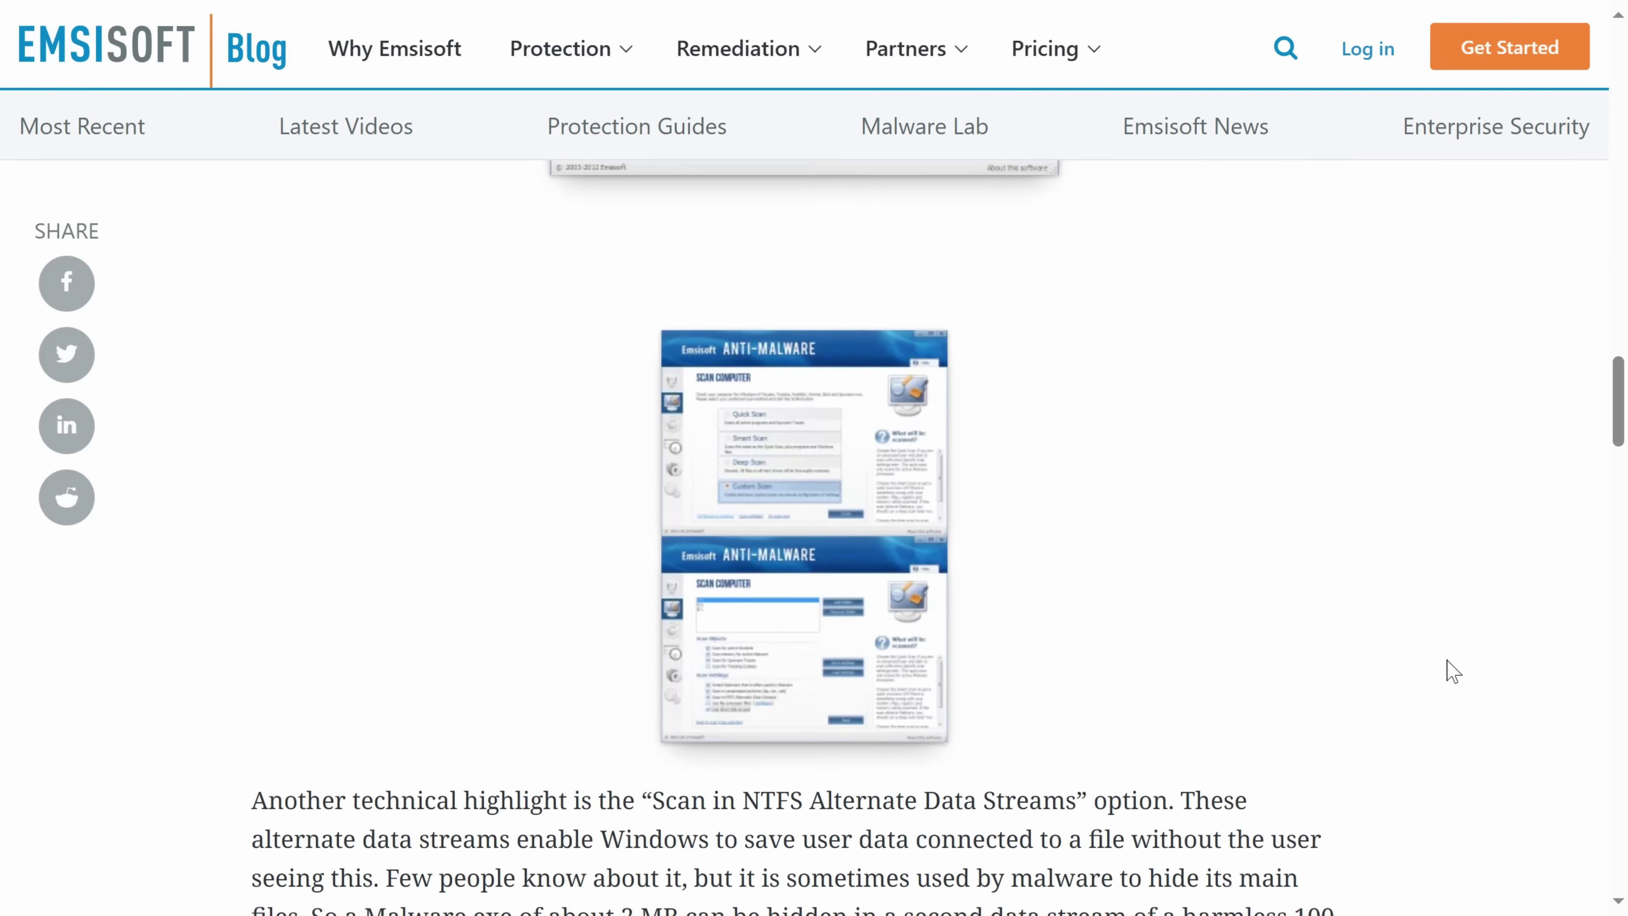
scroll(1454, 671, "down", 6)
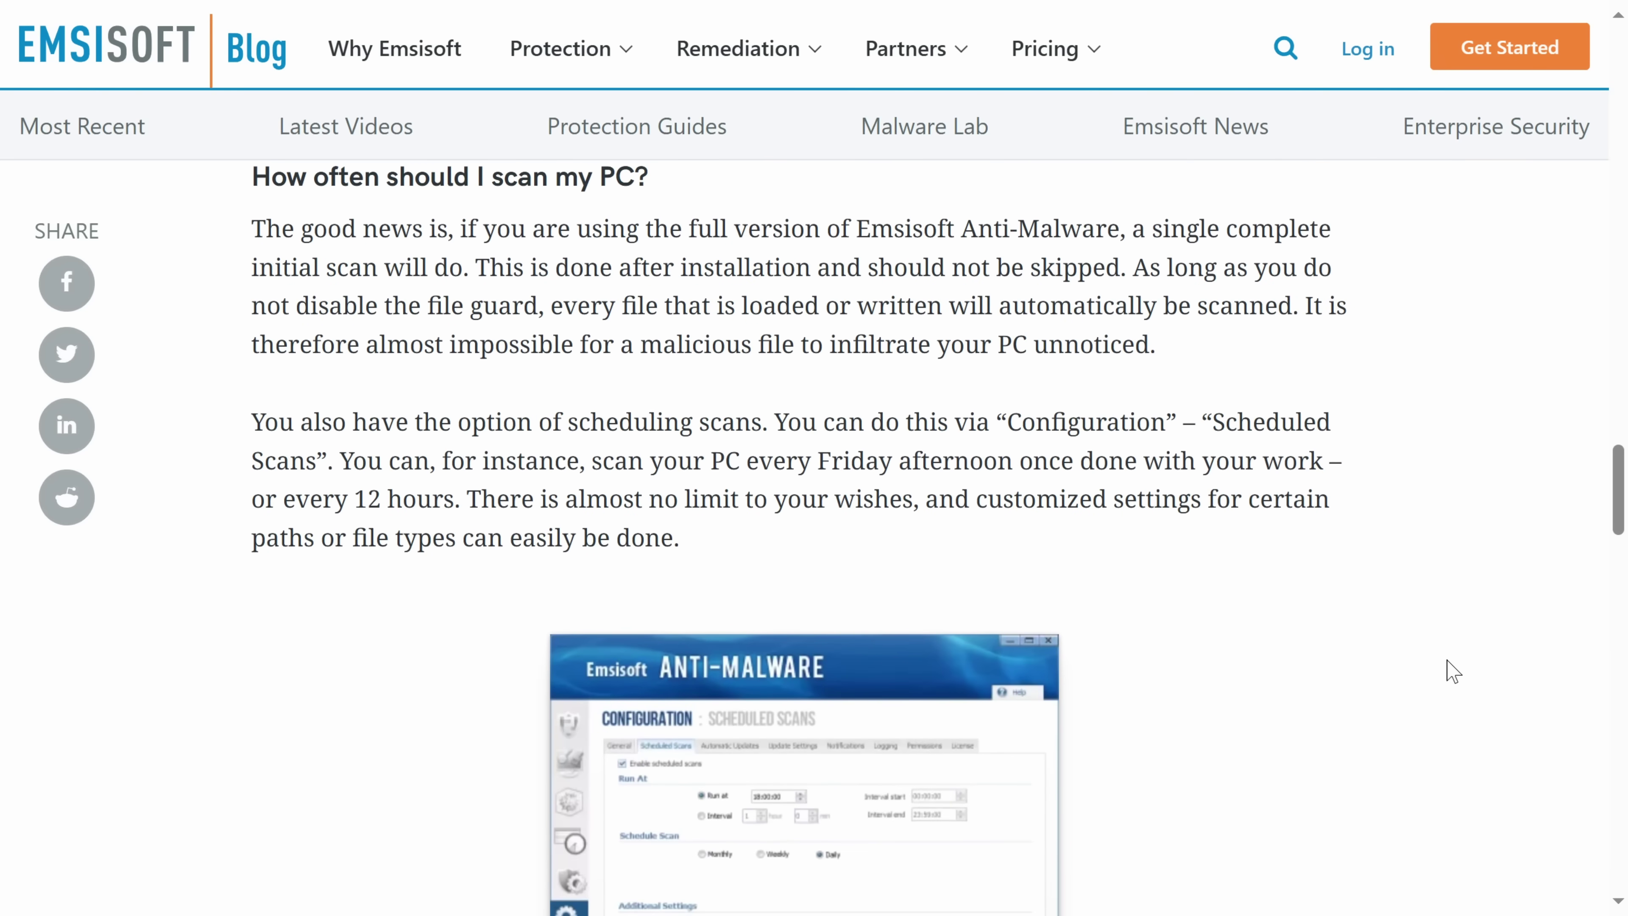
scroll(1453, 671, "down", 8)
scroll(1454, 671, "down", 10)
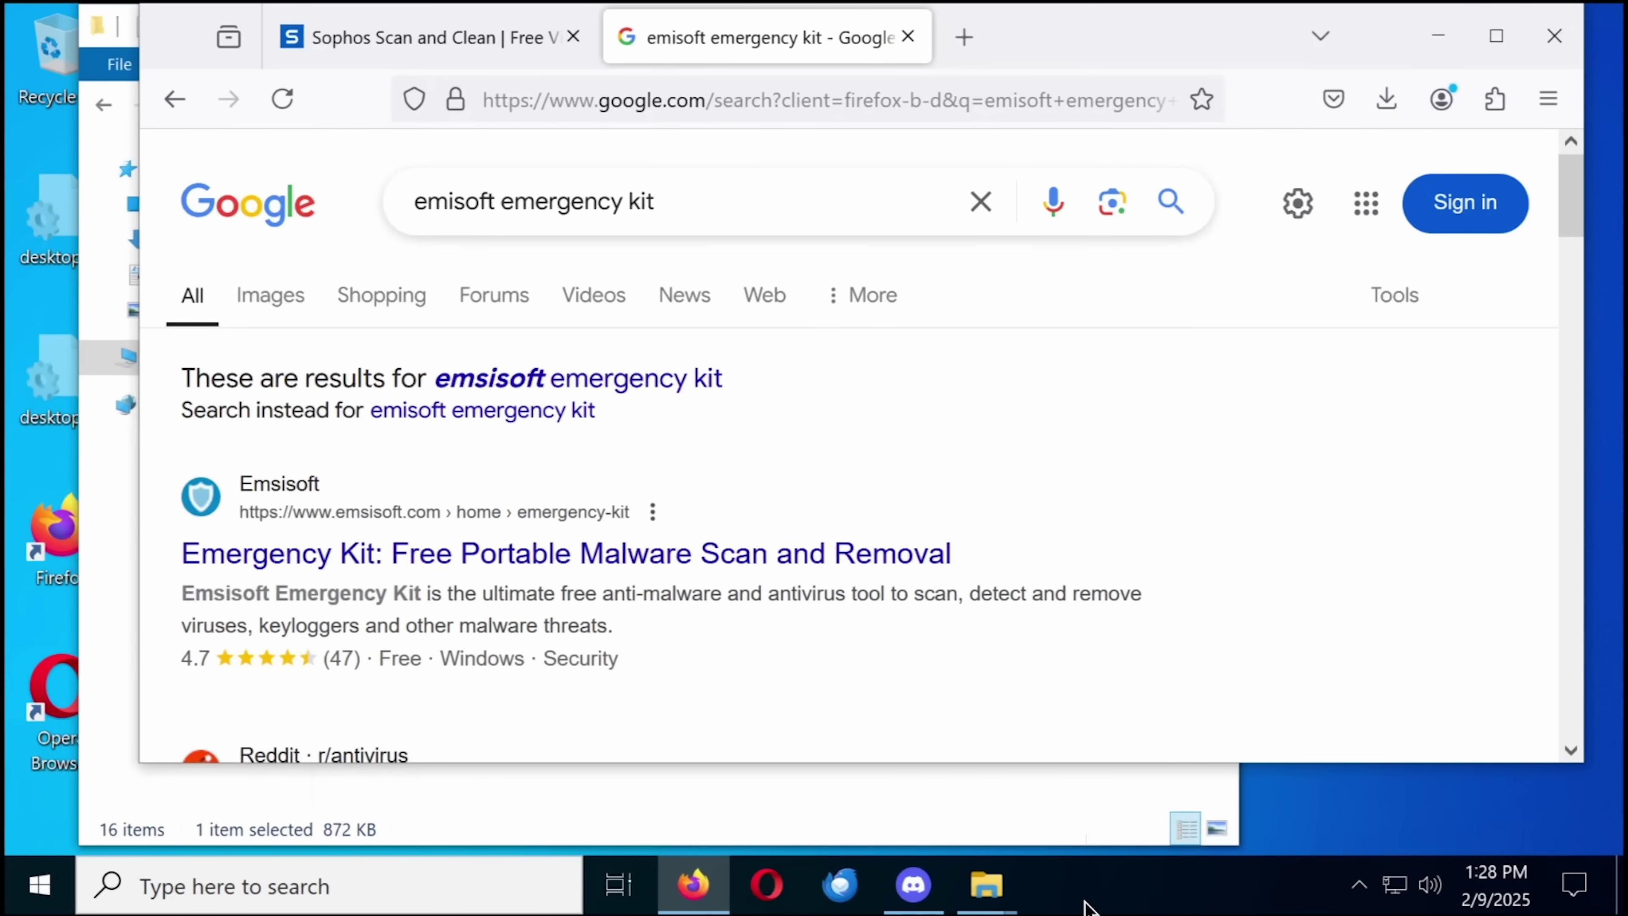
right_click(1084, 907)
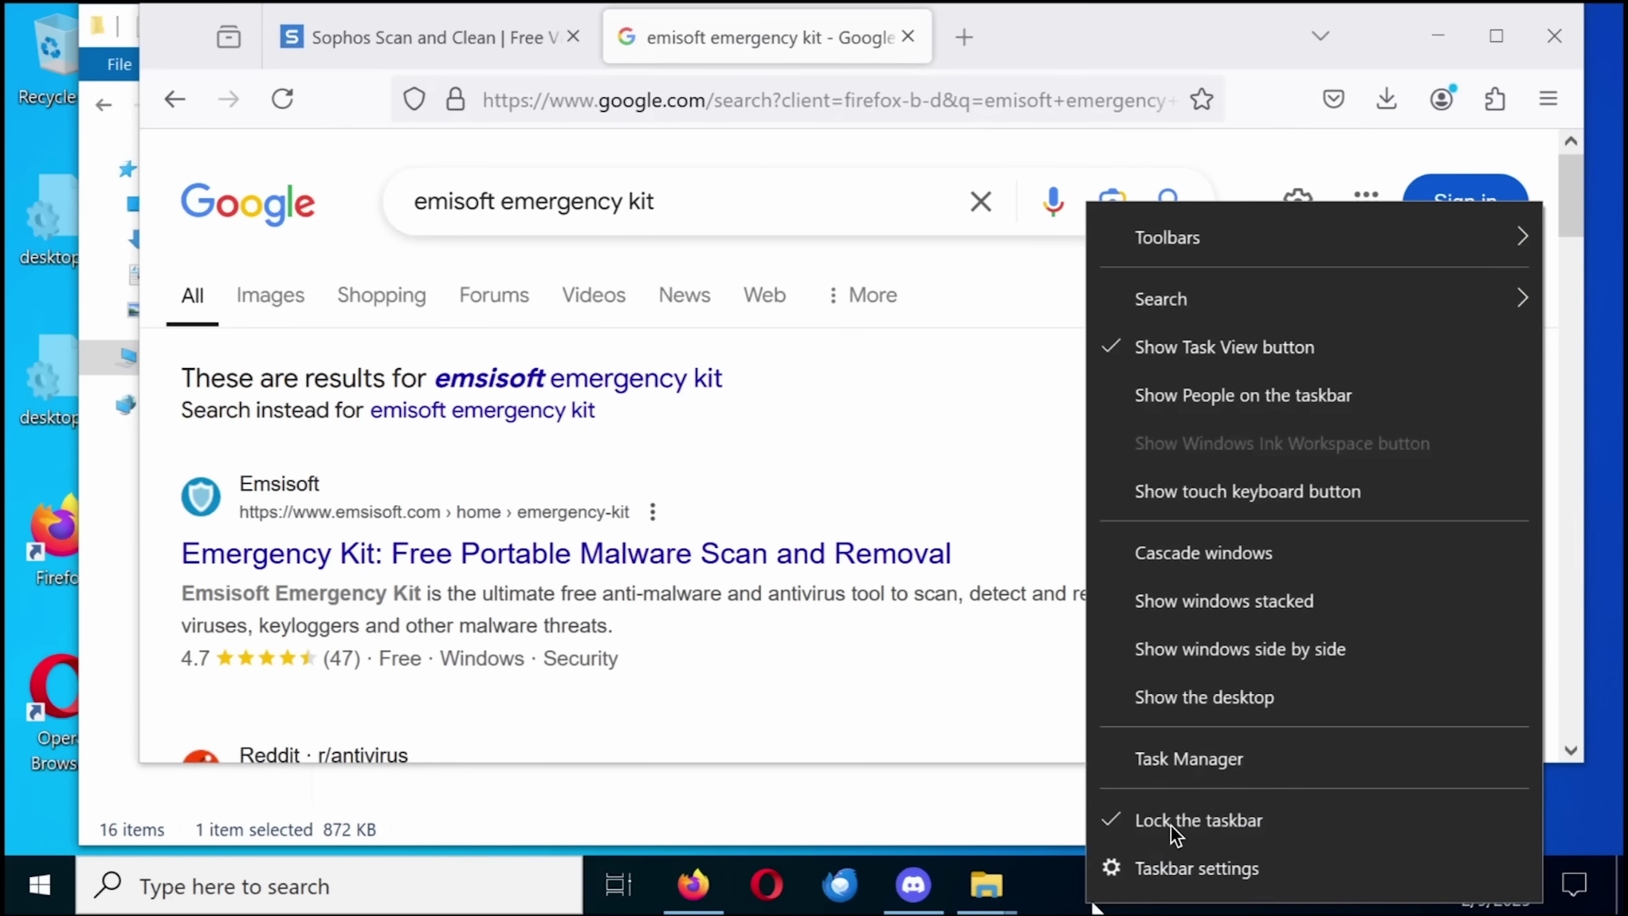
left_click(1193, 757)
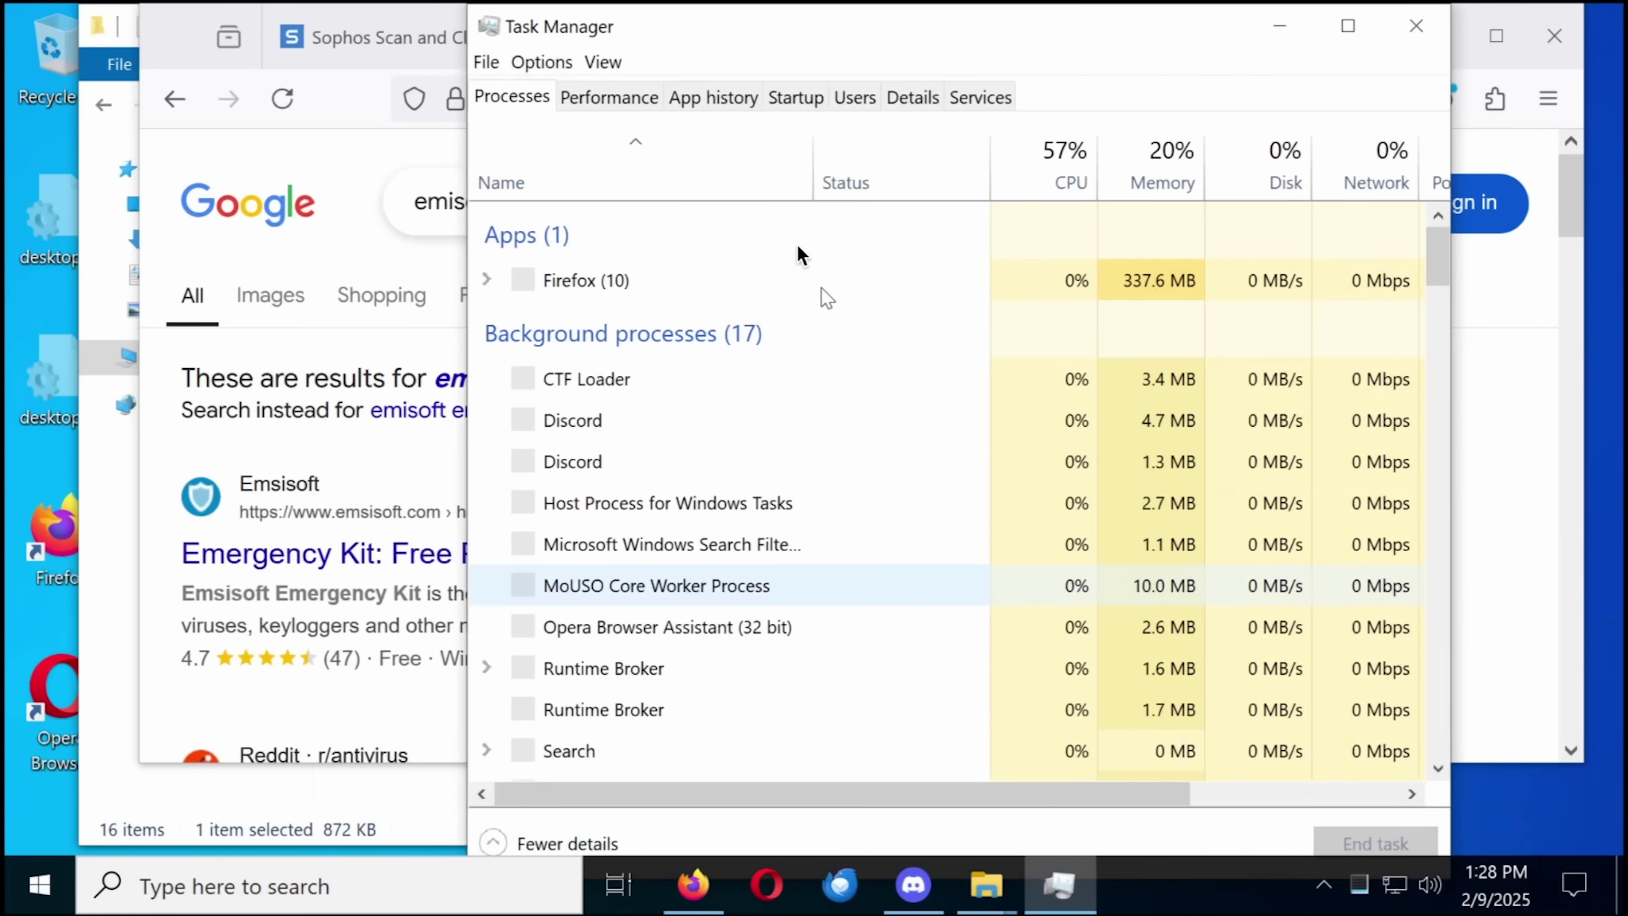
left_click(913, 99)
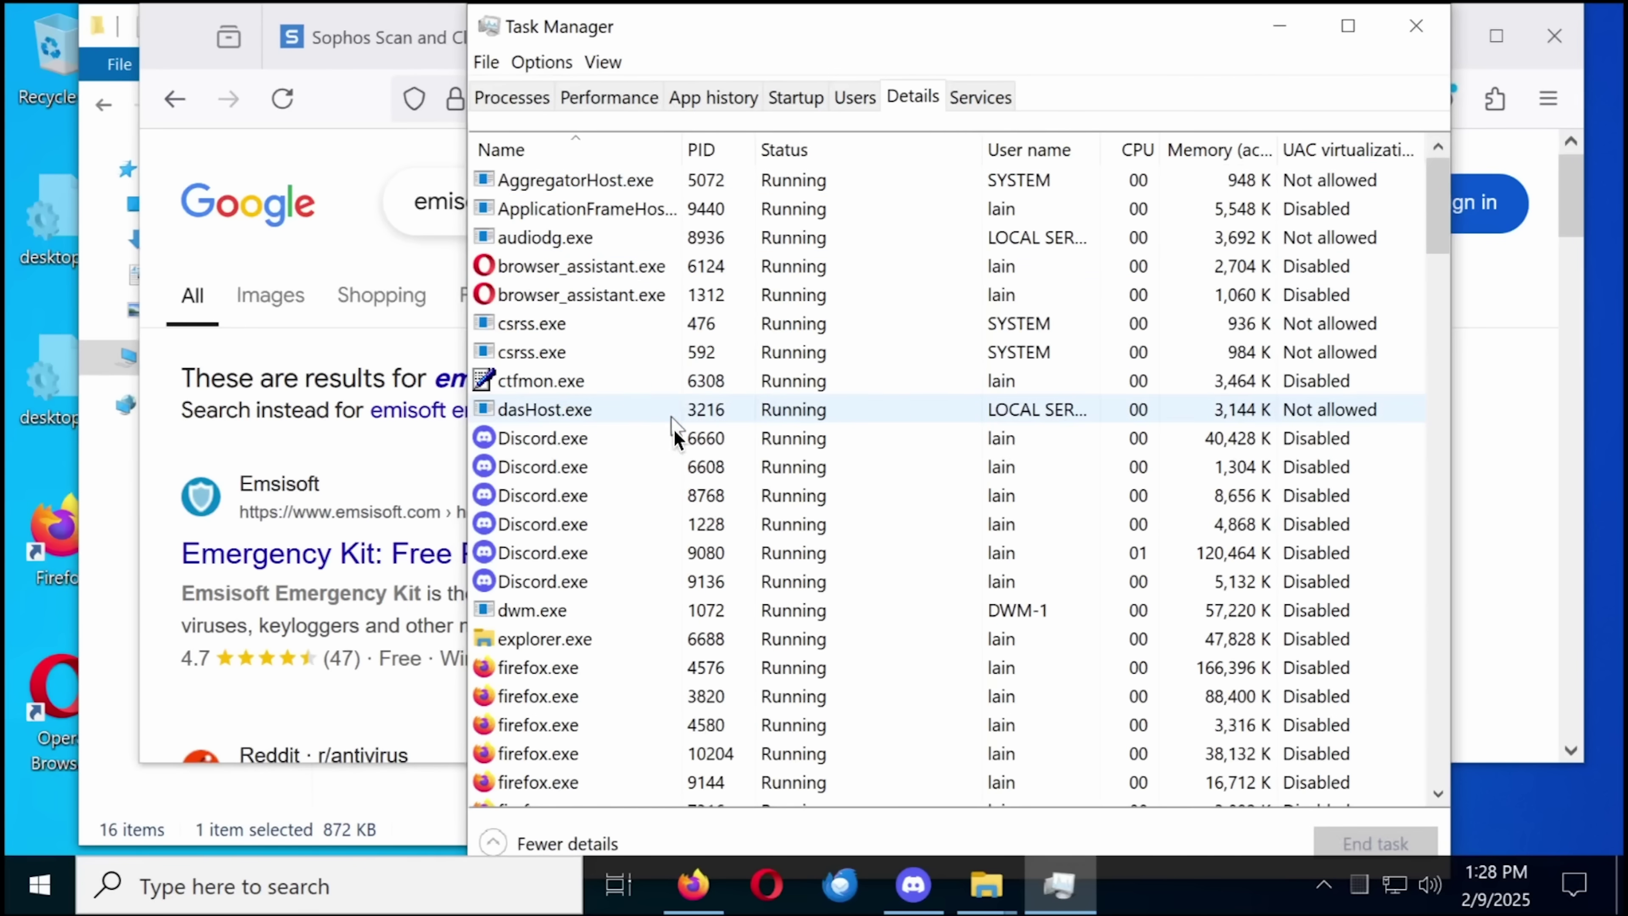
scroll(753, 513, "down", 20)
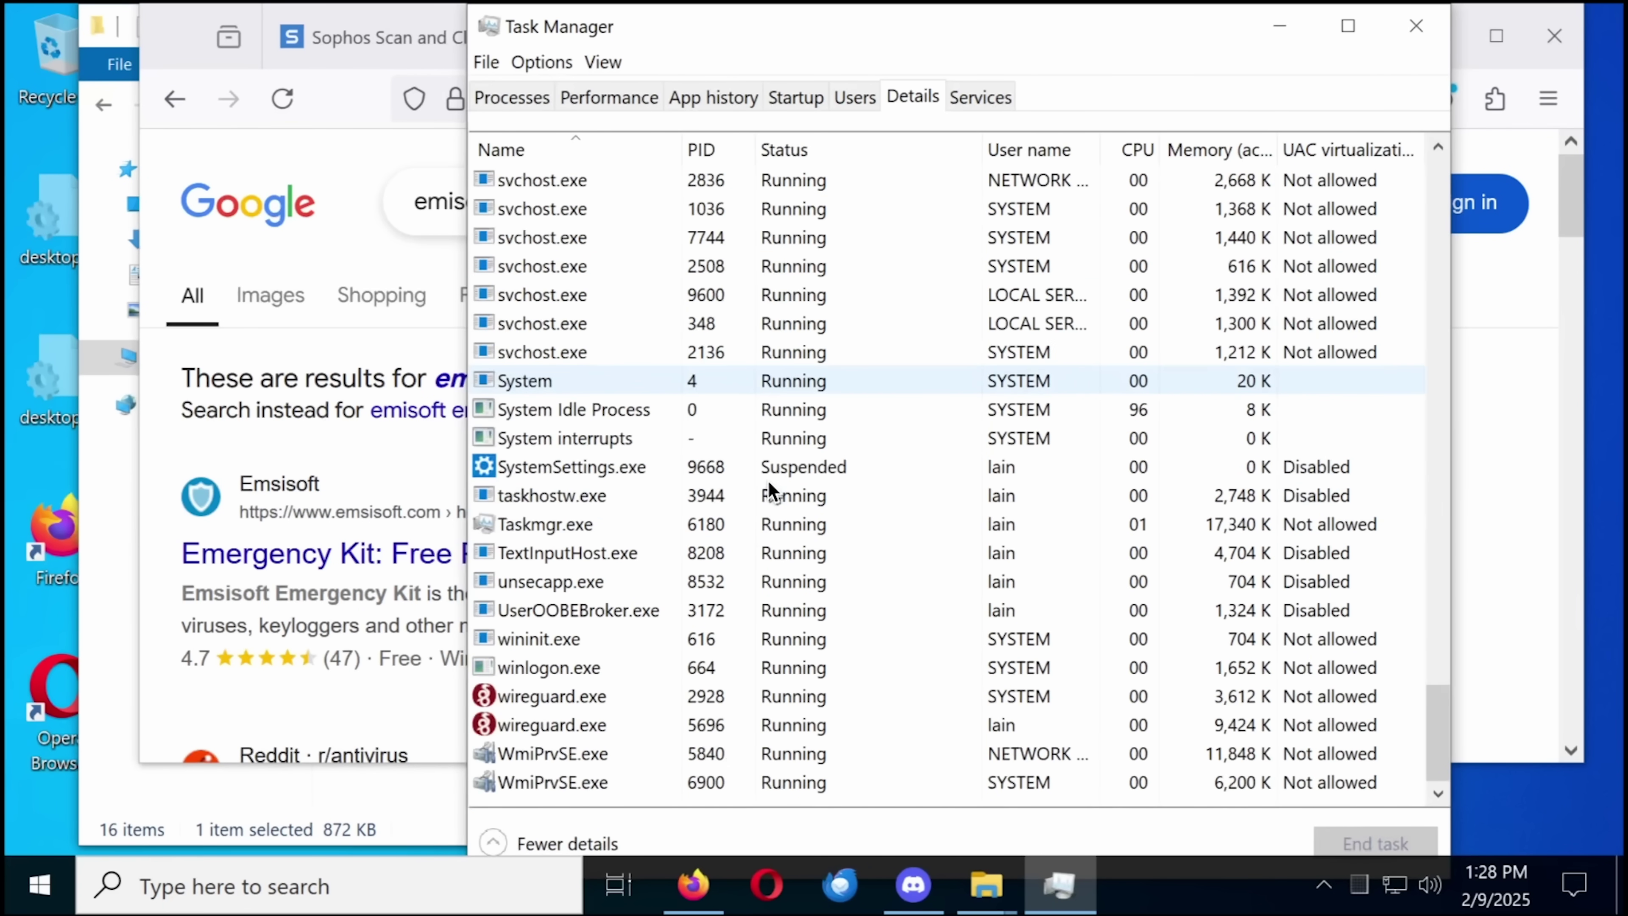
left_click(609, 97)
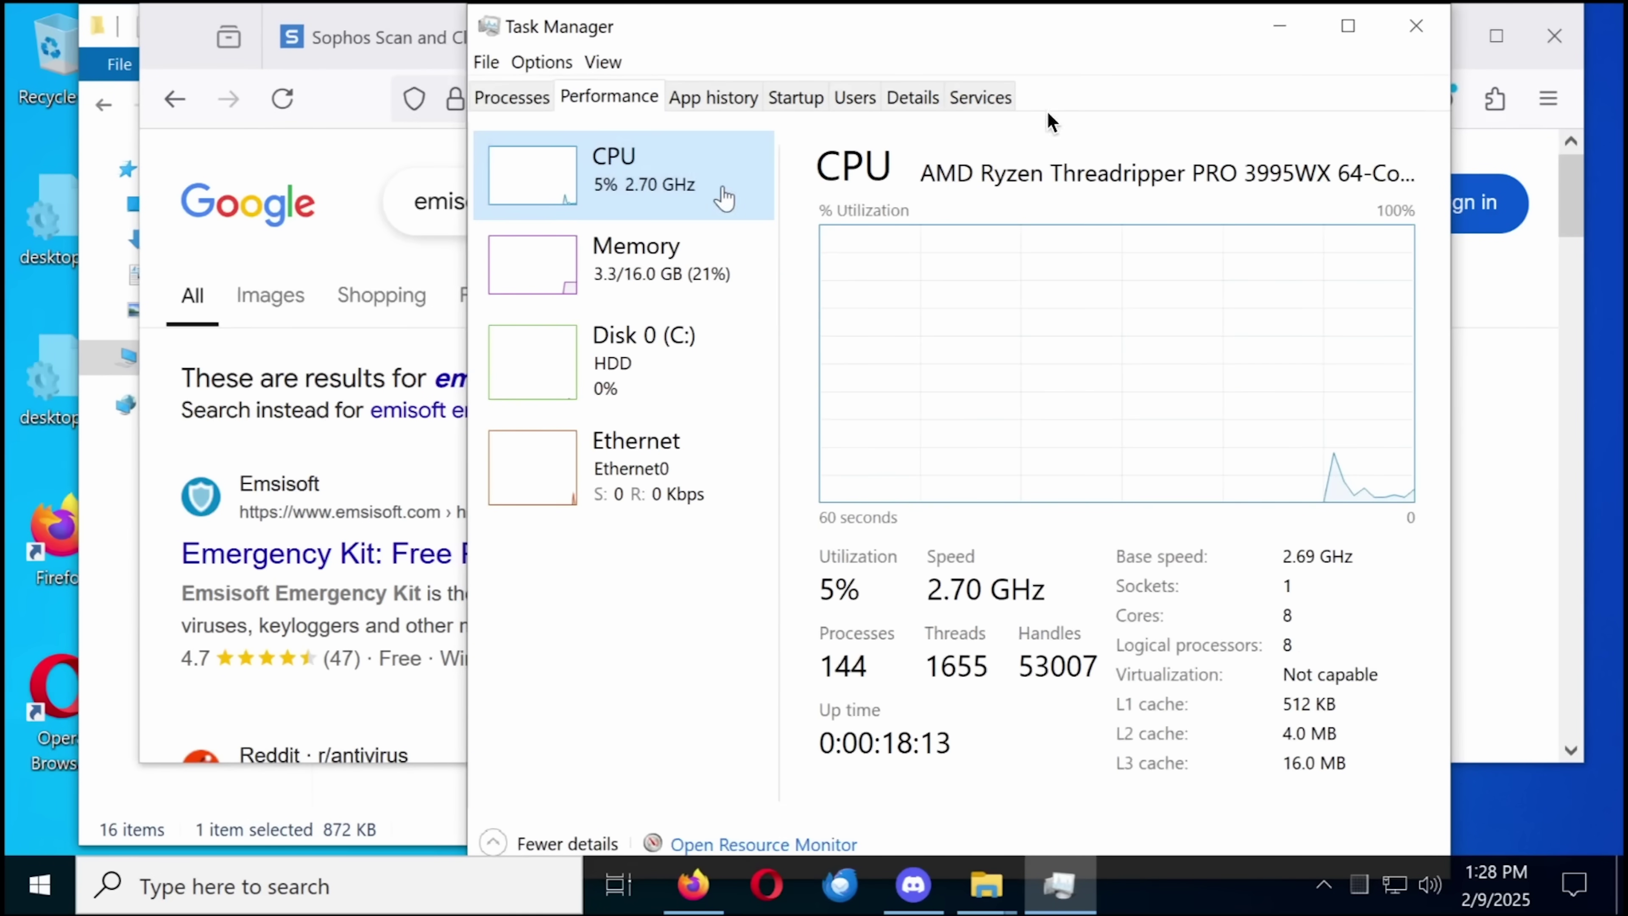
left_click(1416, 26)
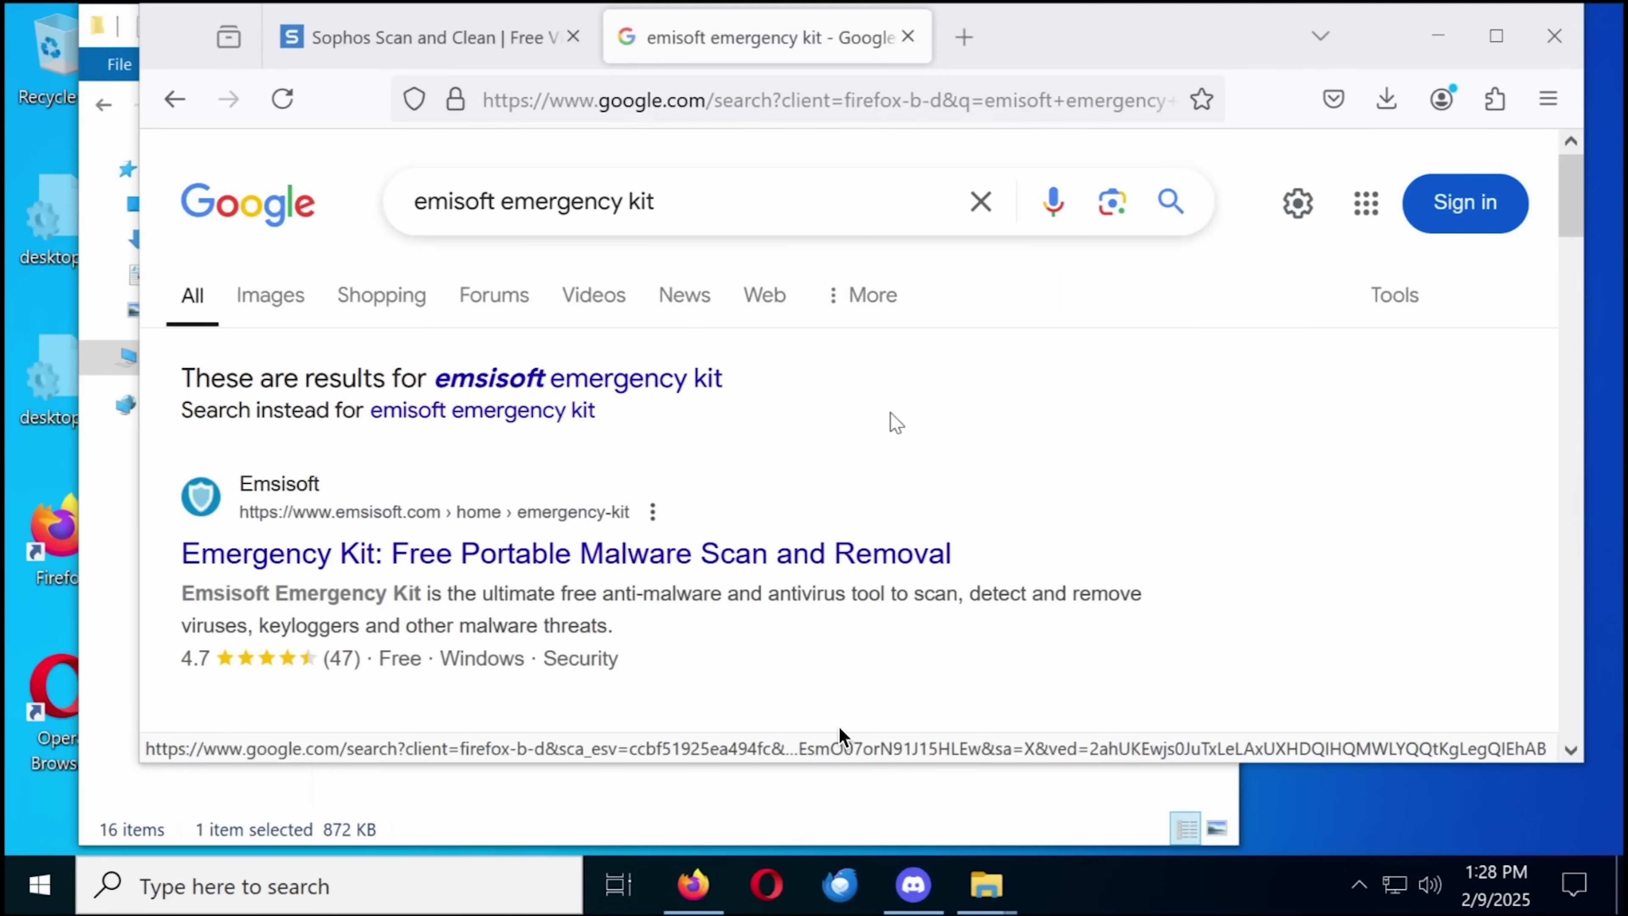
Open the Emsisoft Emergency Kit result in a background tab and download the 64-bit Sophos Scan & Clean installer.
middle_click(411, 550)
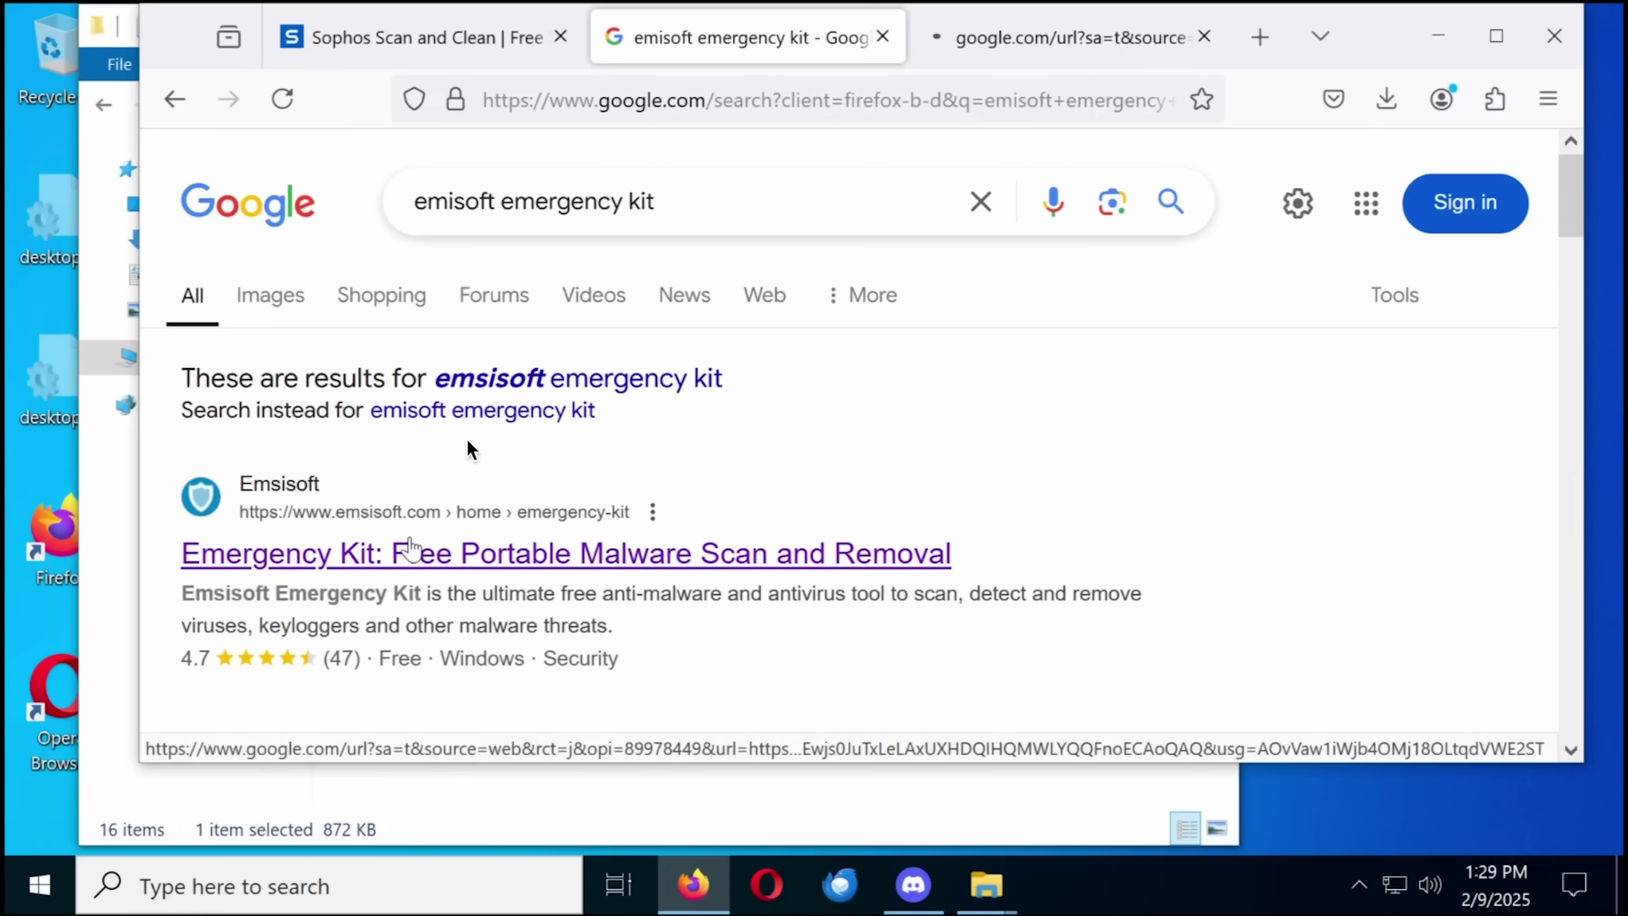
left_click(425, 49)
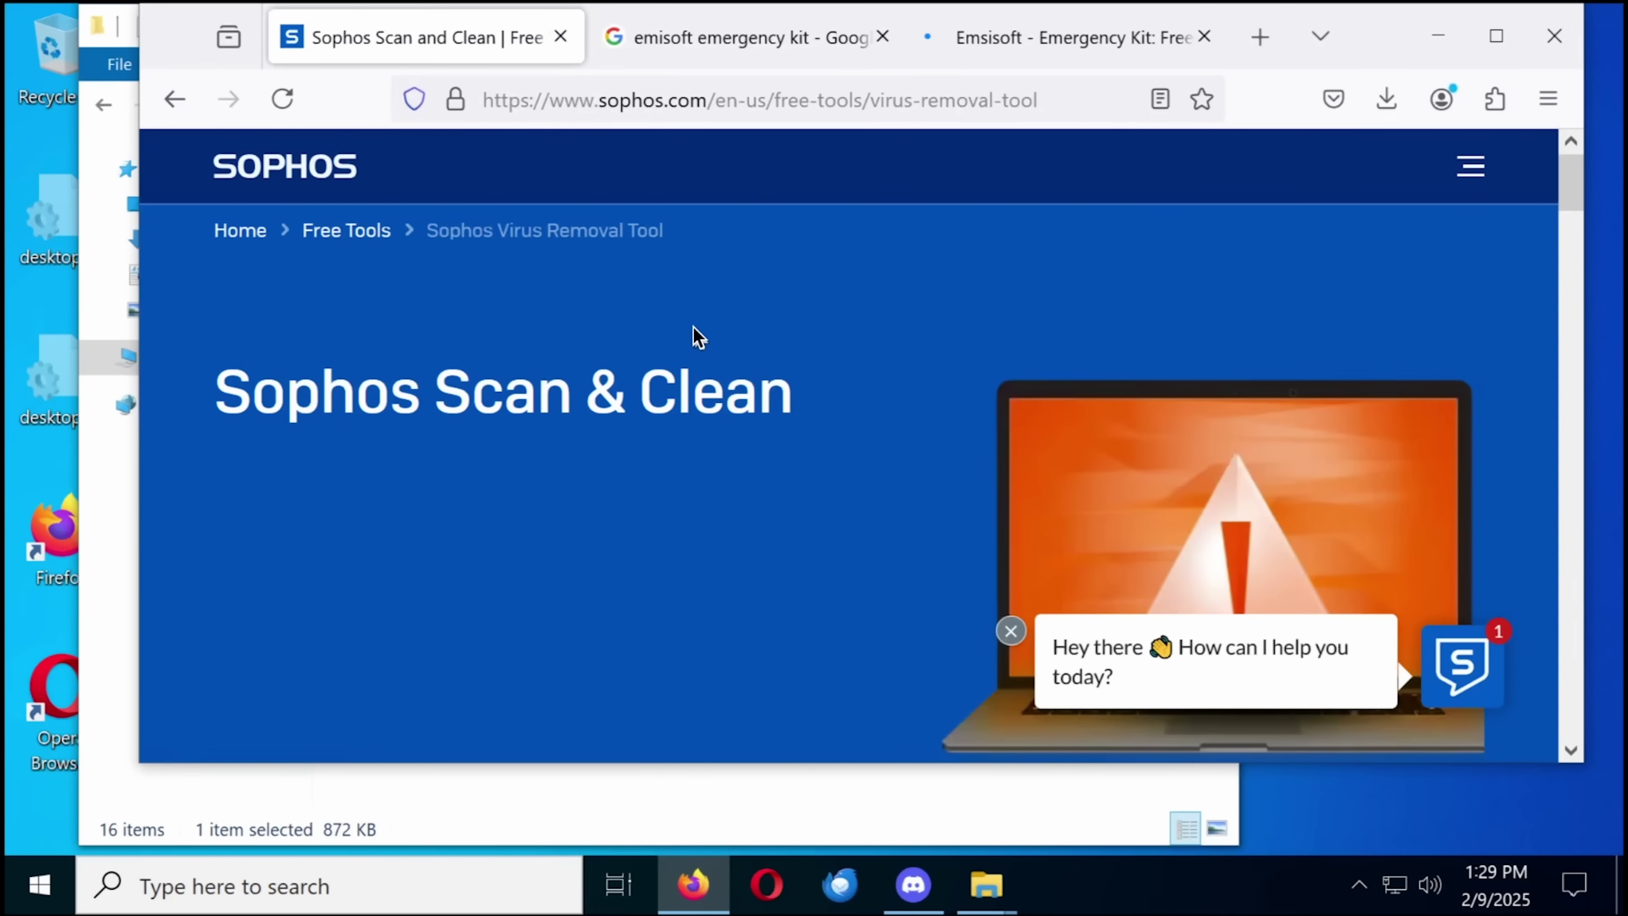
scroll(694, 338, "down", 8)
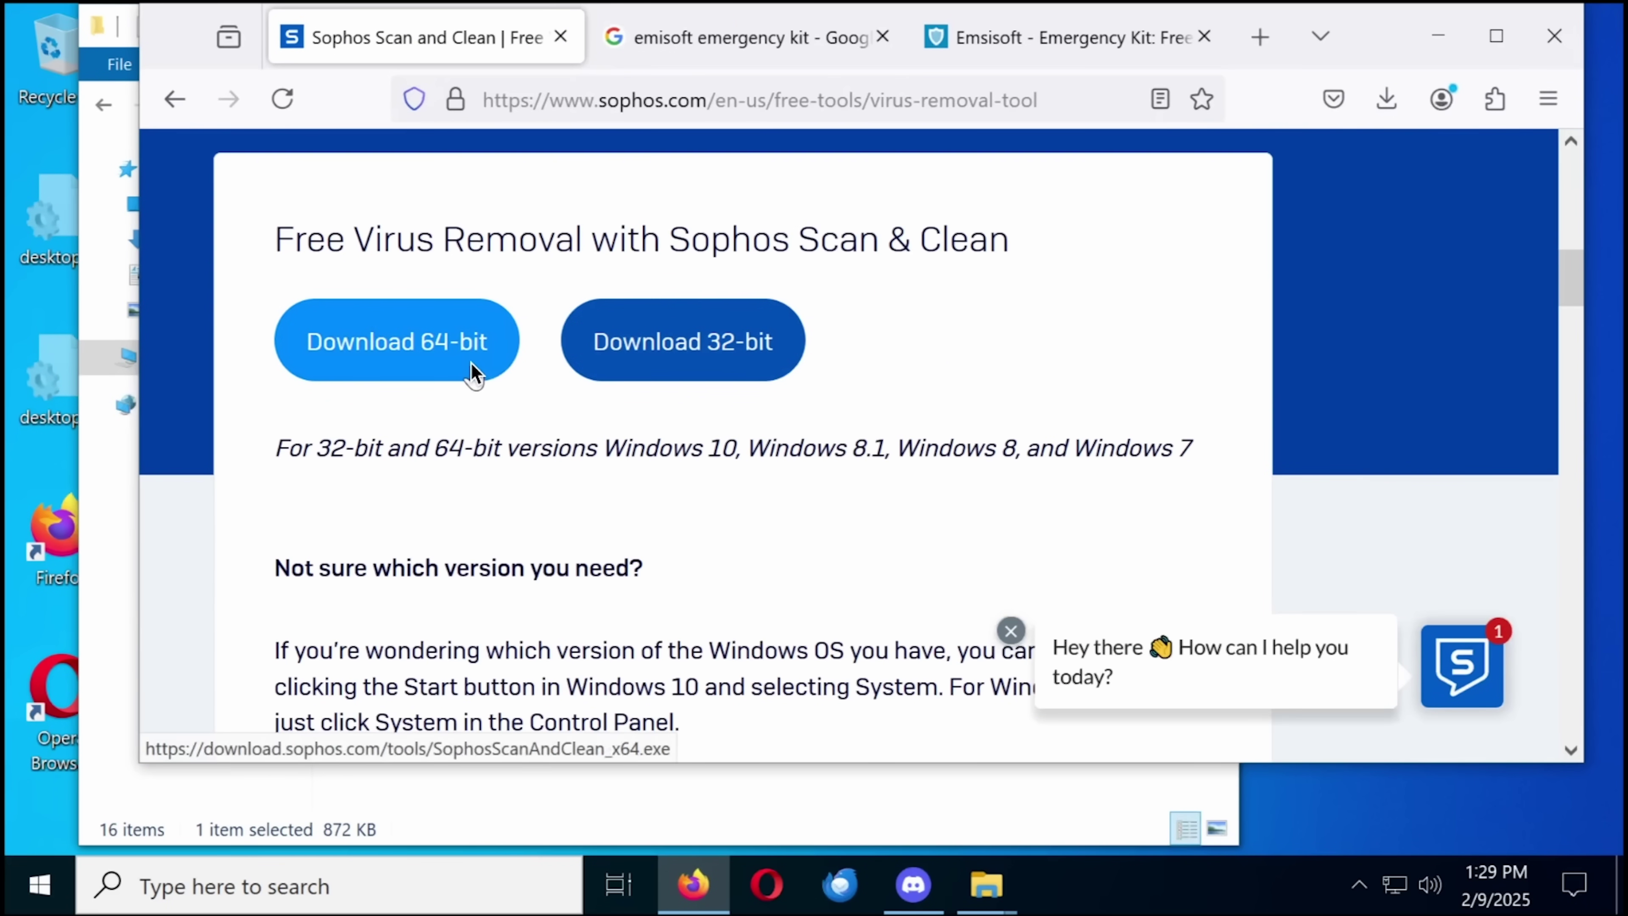
left_click(470, 361)
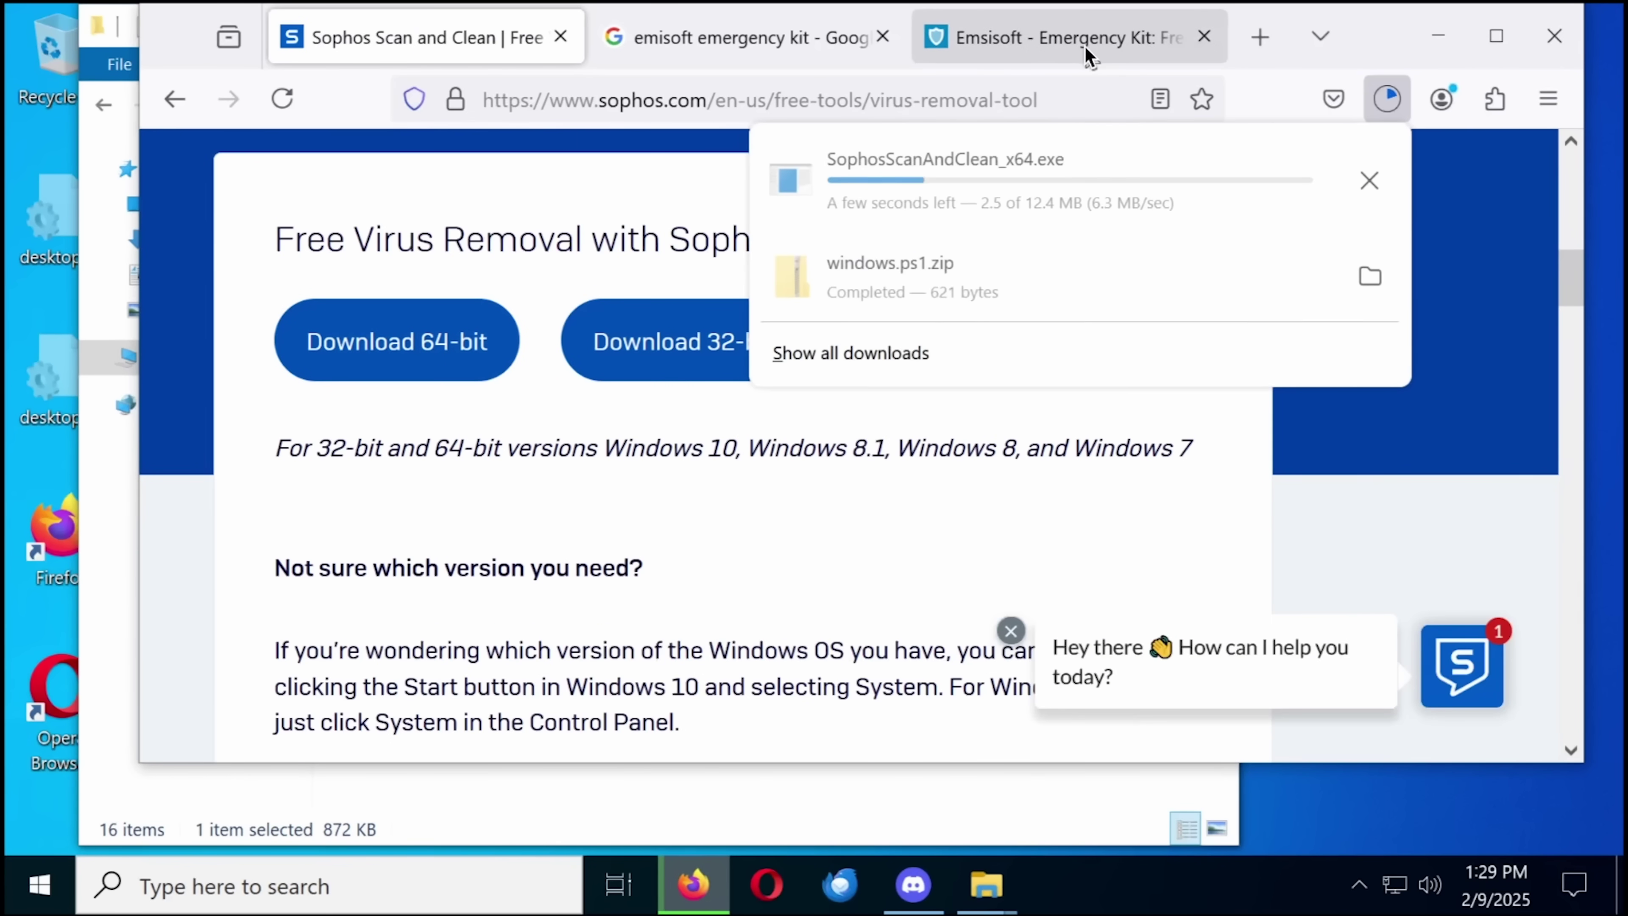
Accept cookies on the Emsisoft Emergency Kit page and scroll down to its newsletter section.
left_click(1088, 52)
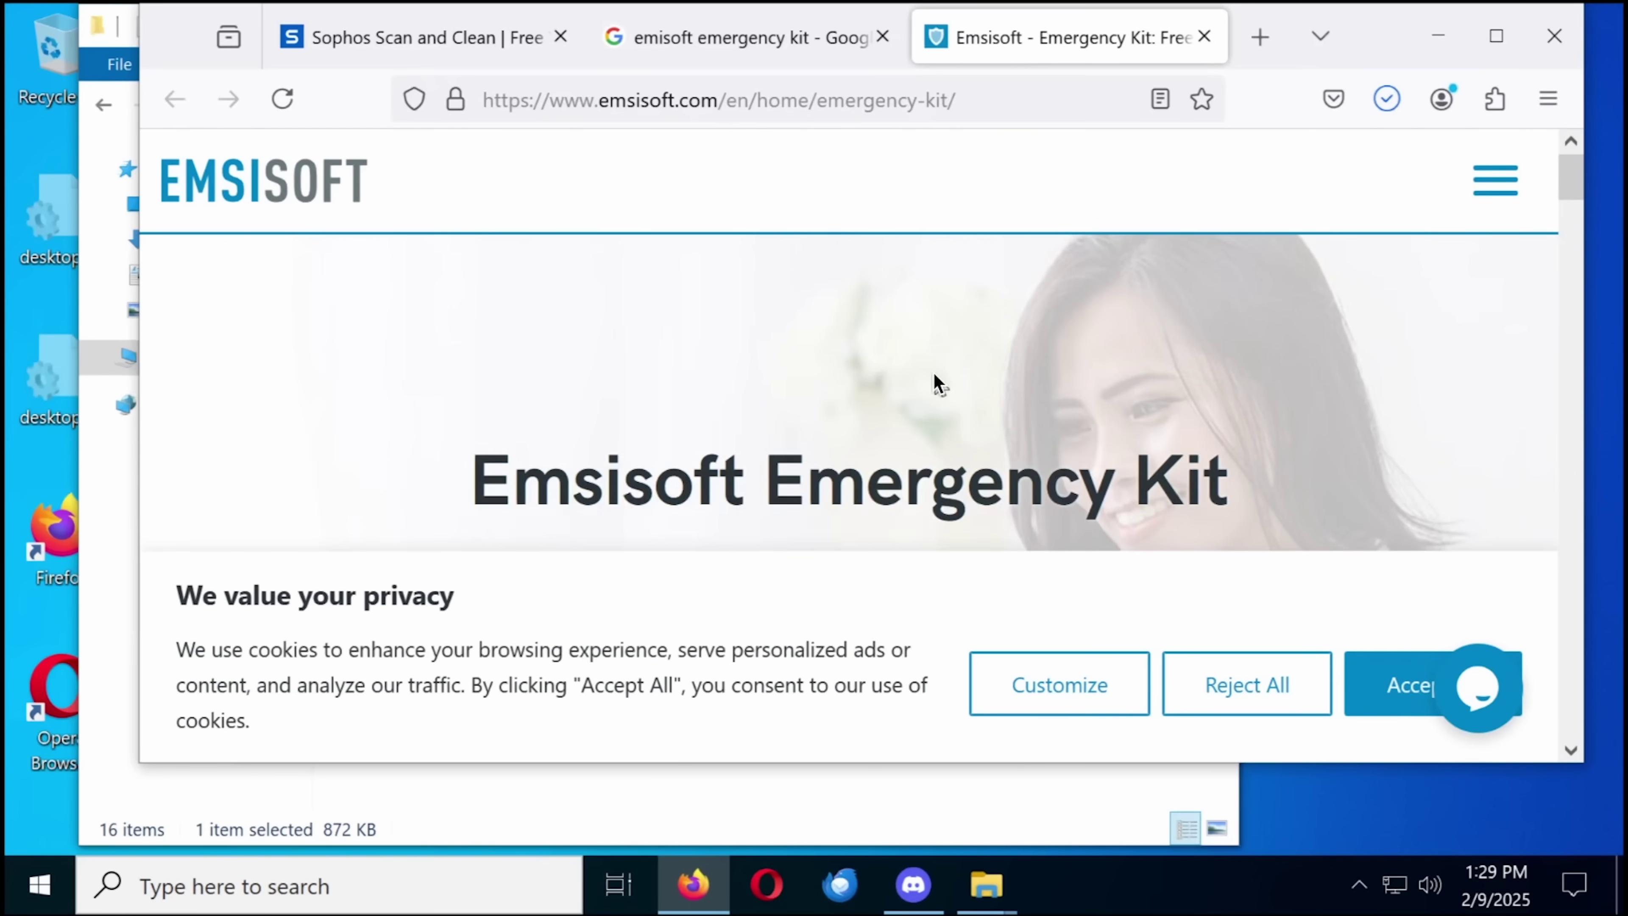
scroll(934, 381, "down", 5)
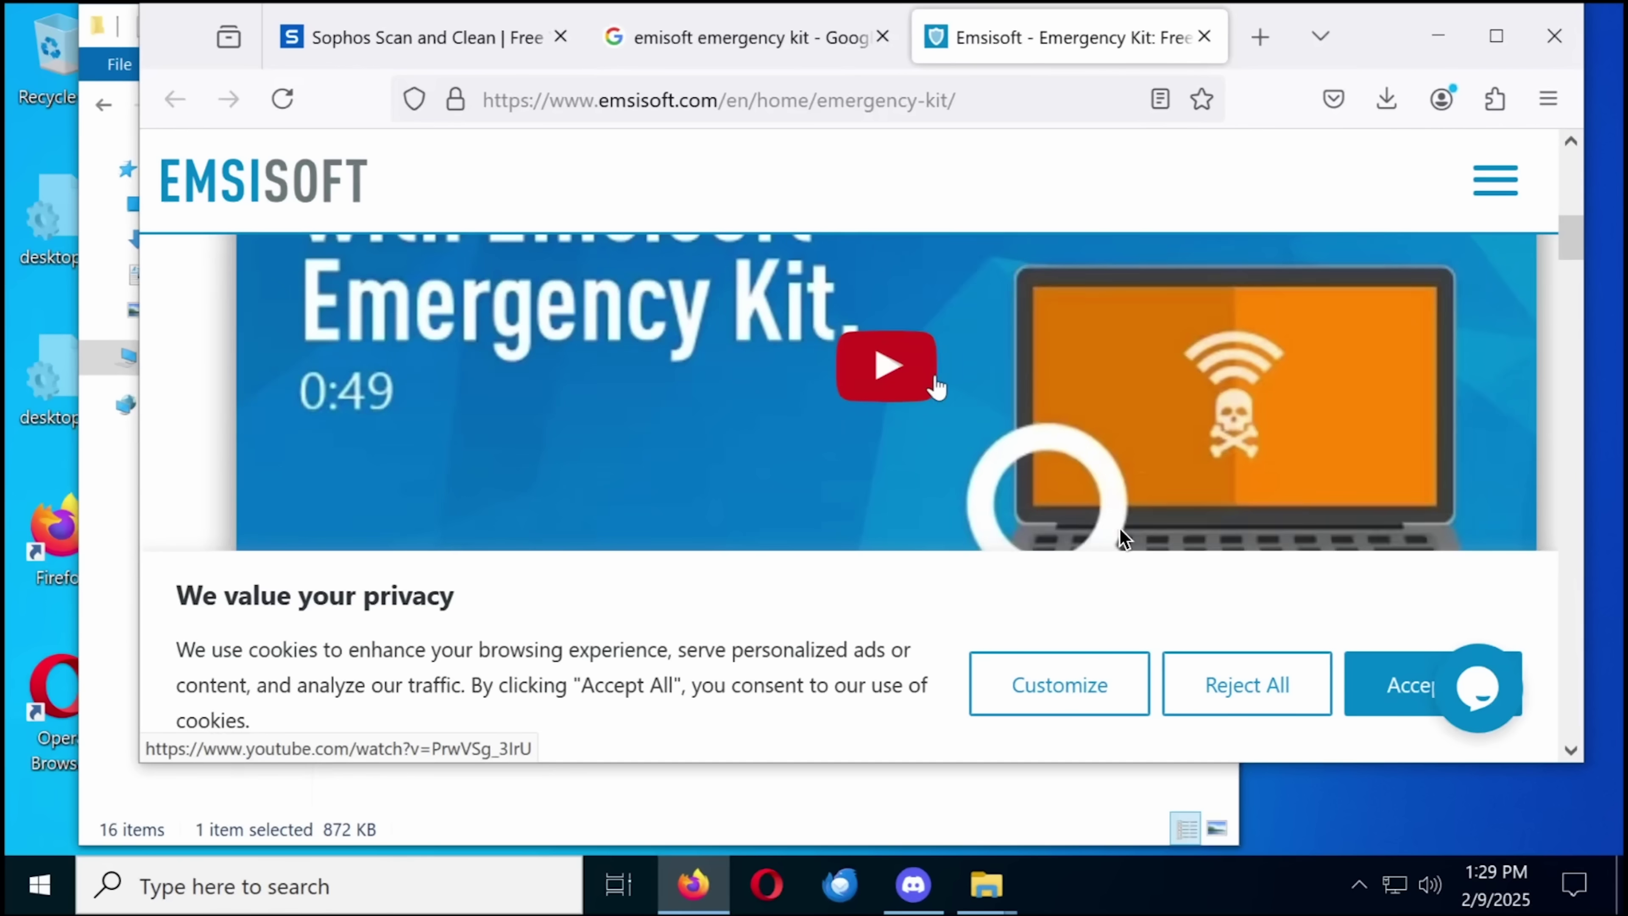
left_click(1367, 688)
scroll(955, 615, "down", 5)
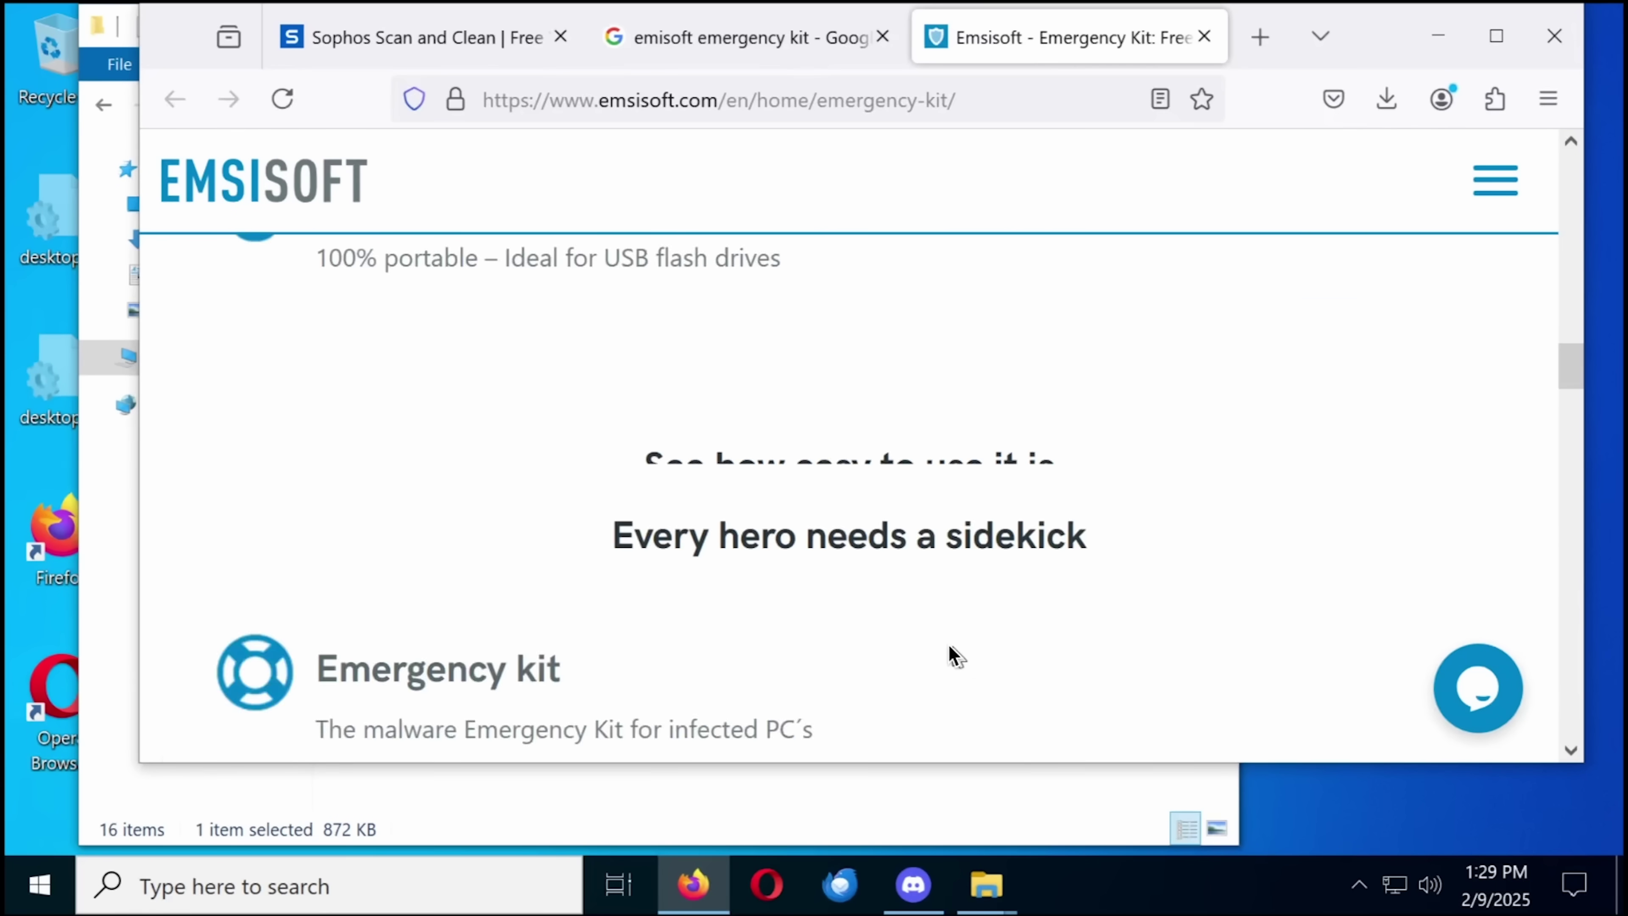
scroll(955, 574, "down", 10)
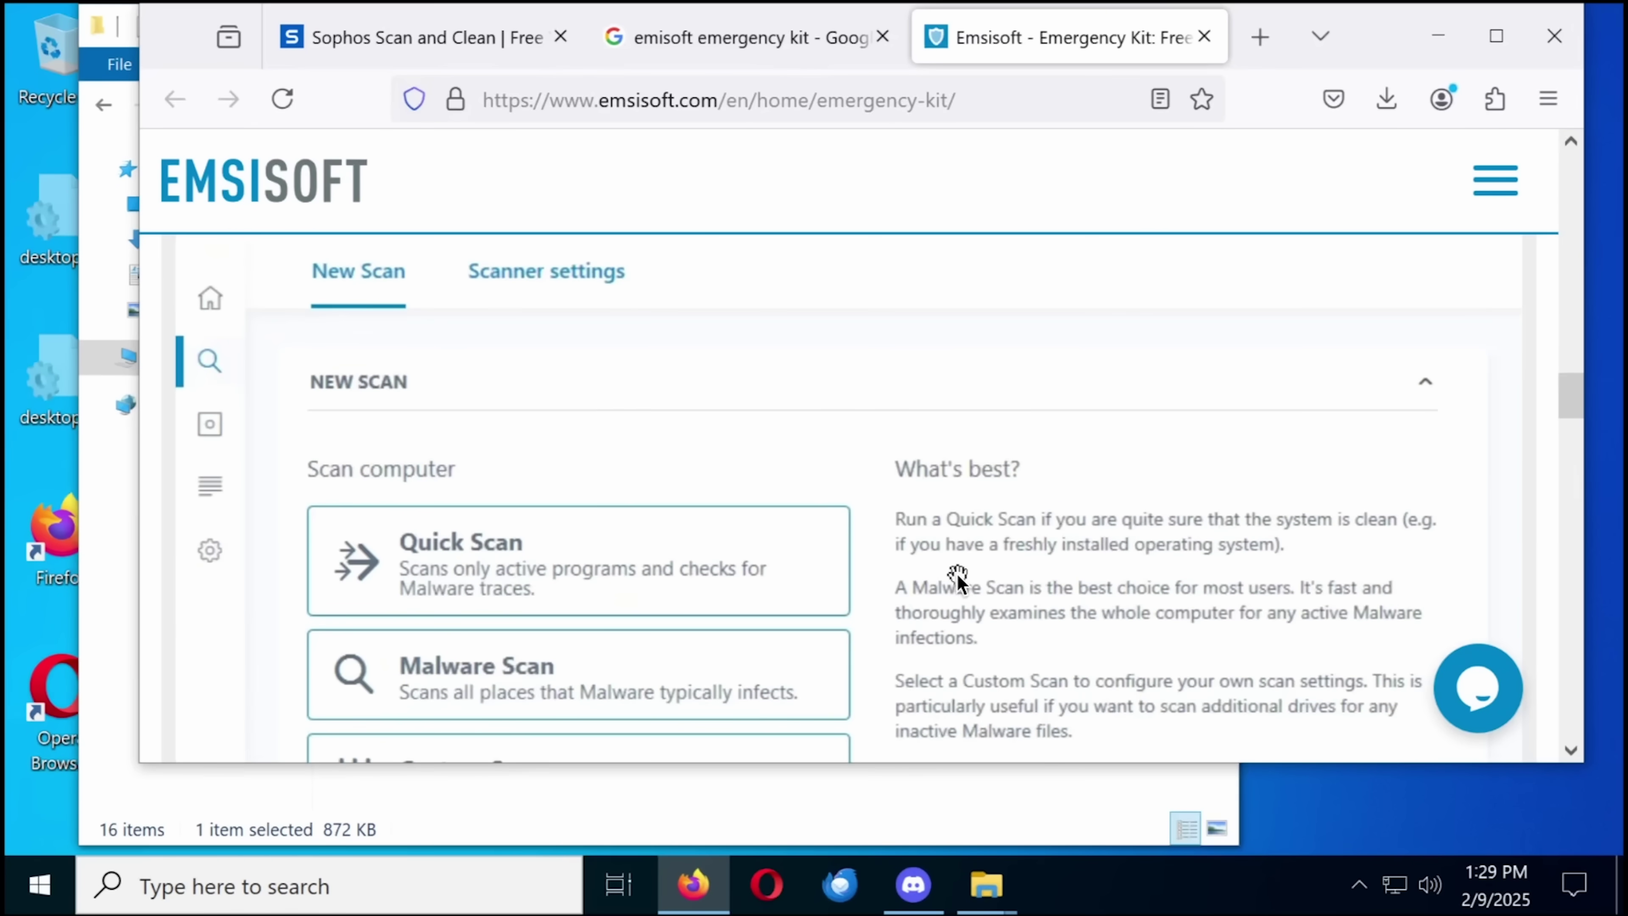
scroll(795, 525, "down", 6)
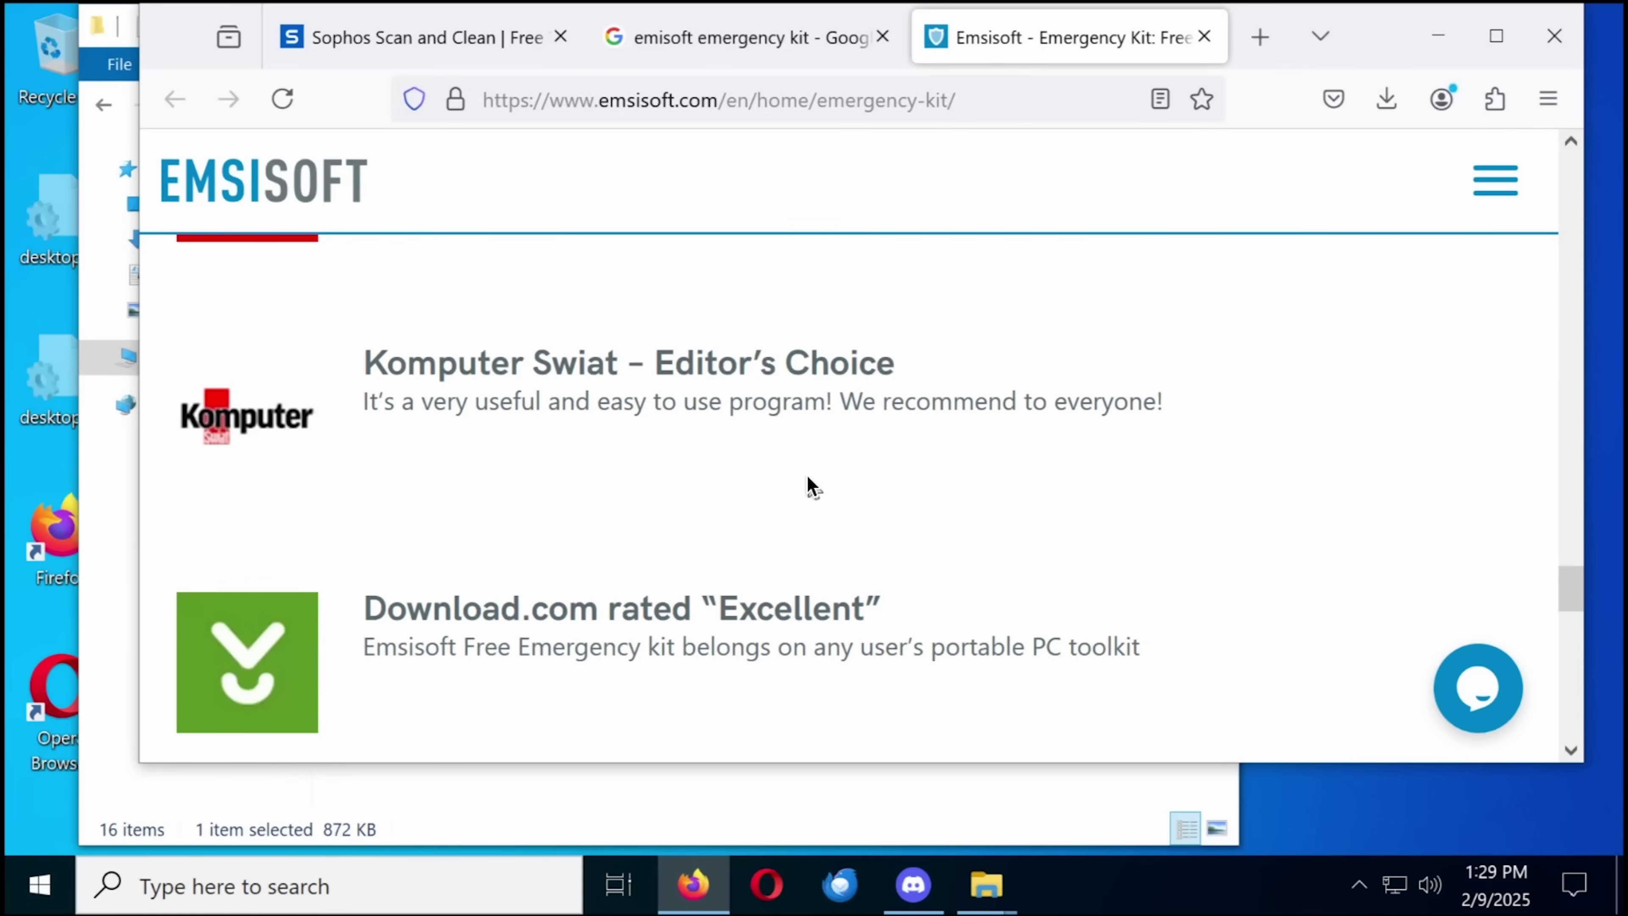
scroll(806, 475, "down", 6)
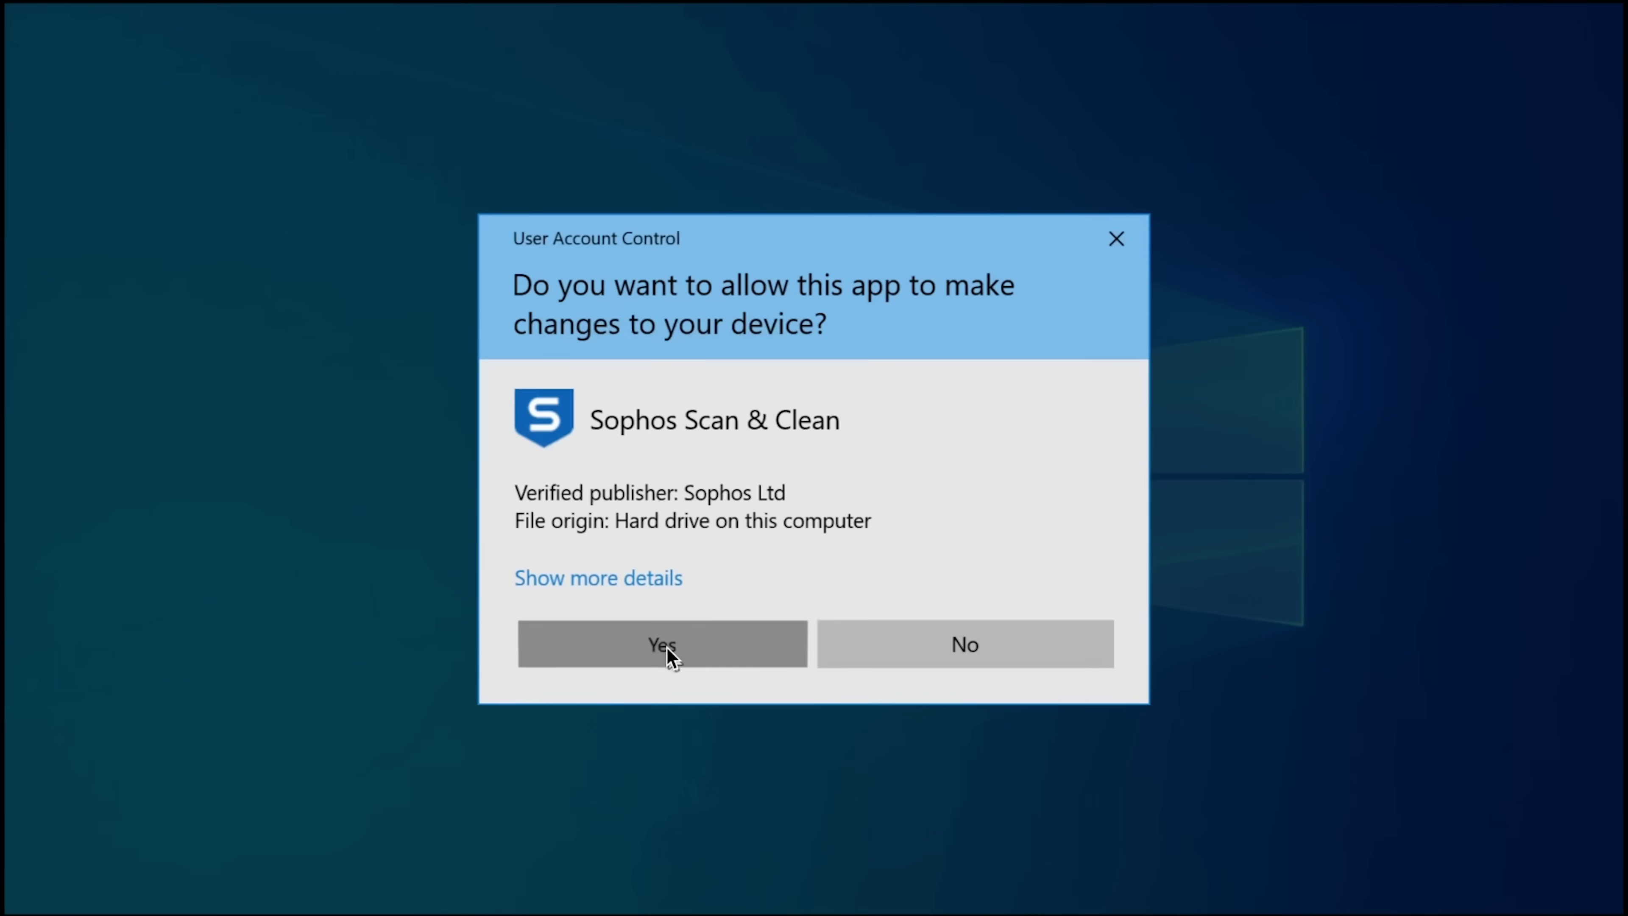
Allow Sophos Scan & Clean to run, pass its welcome screen, and accept the terms to start scanning.
left_click(666, 650)
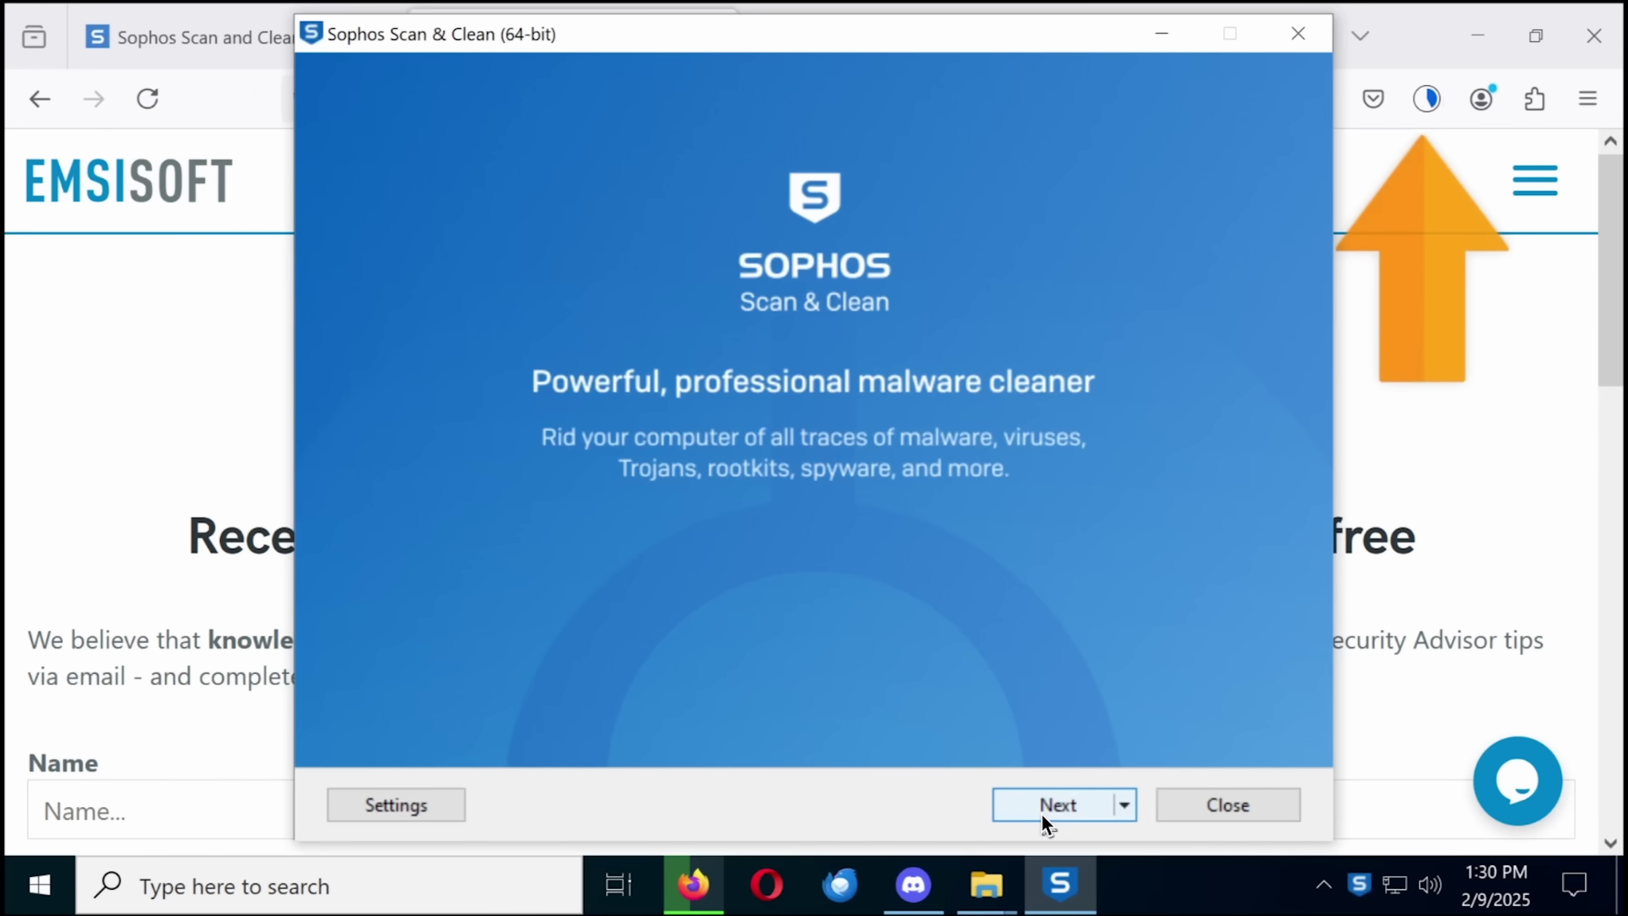
left_click(1042, 813)
left_click(1042, 813)
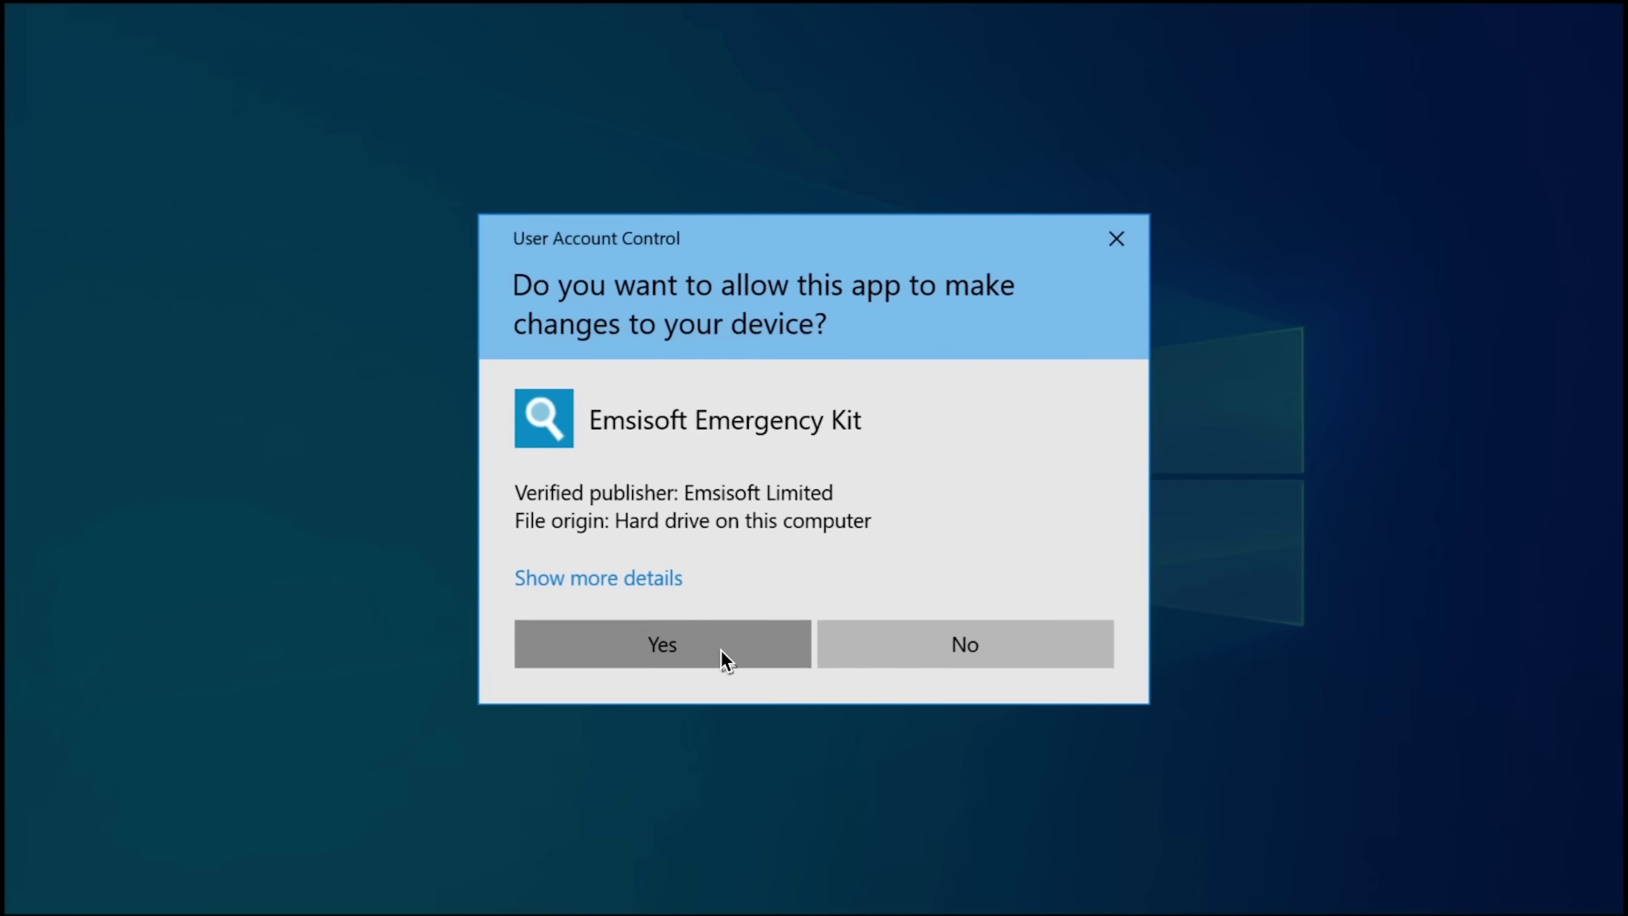
Allow Emsisoft Emergency Kit to run, extract its files, and accept the licence agreement.
left_click(720, 650)
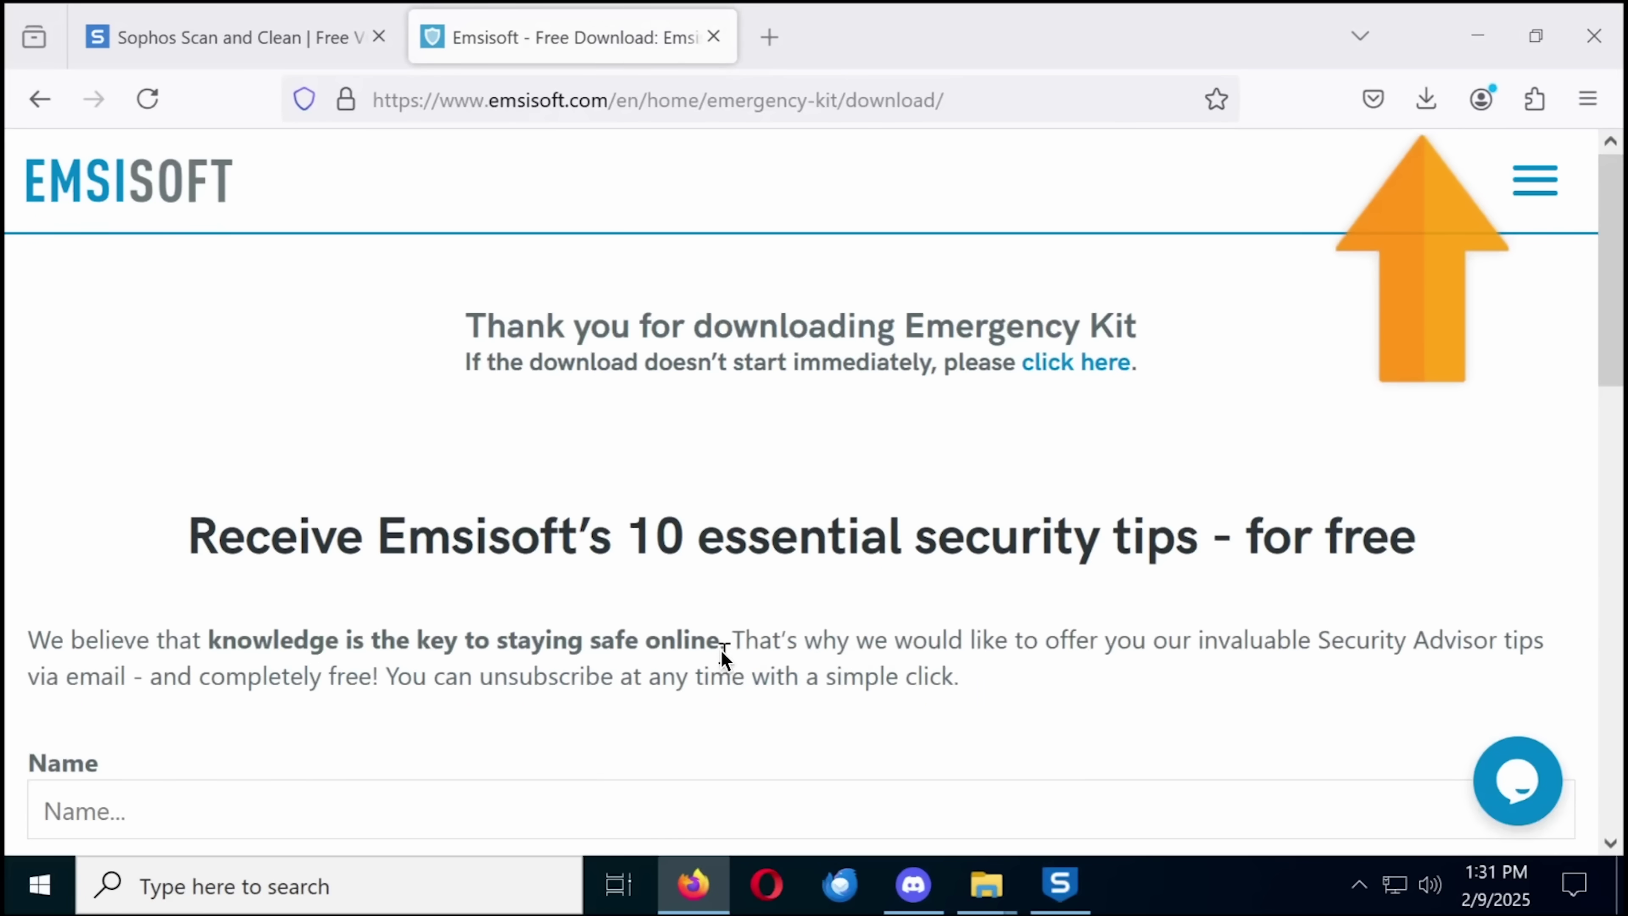
left_click(925, 693)
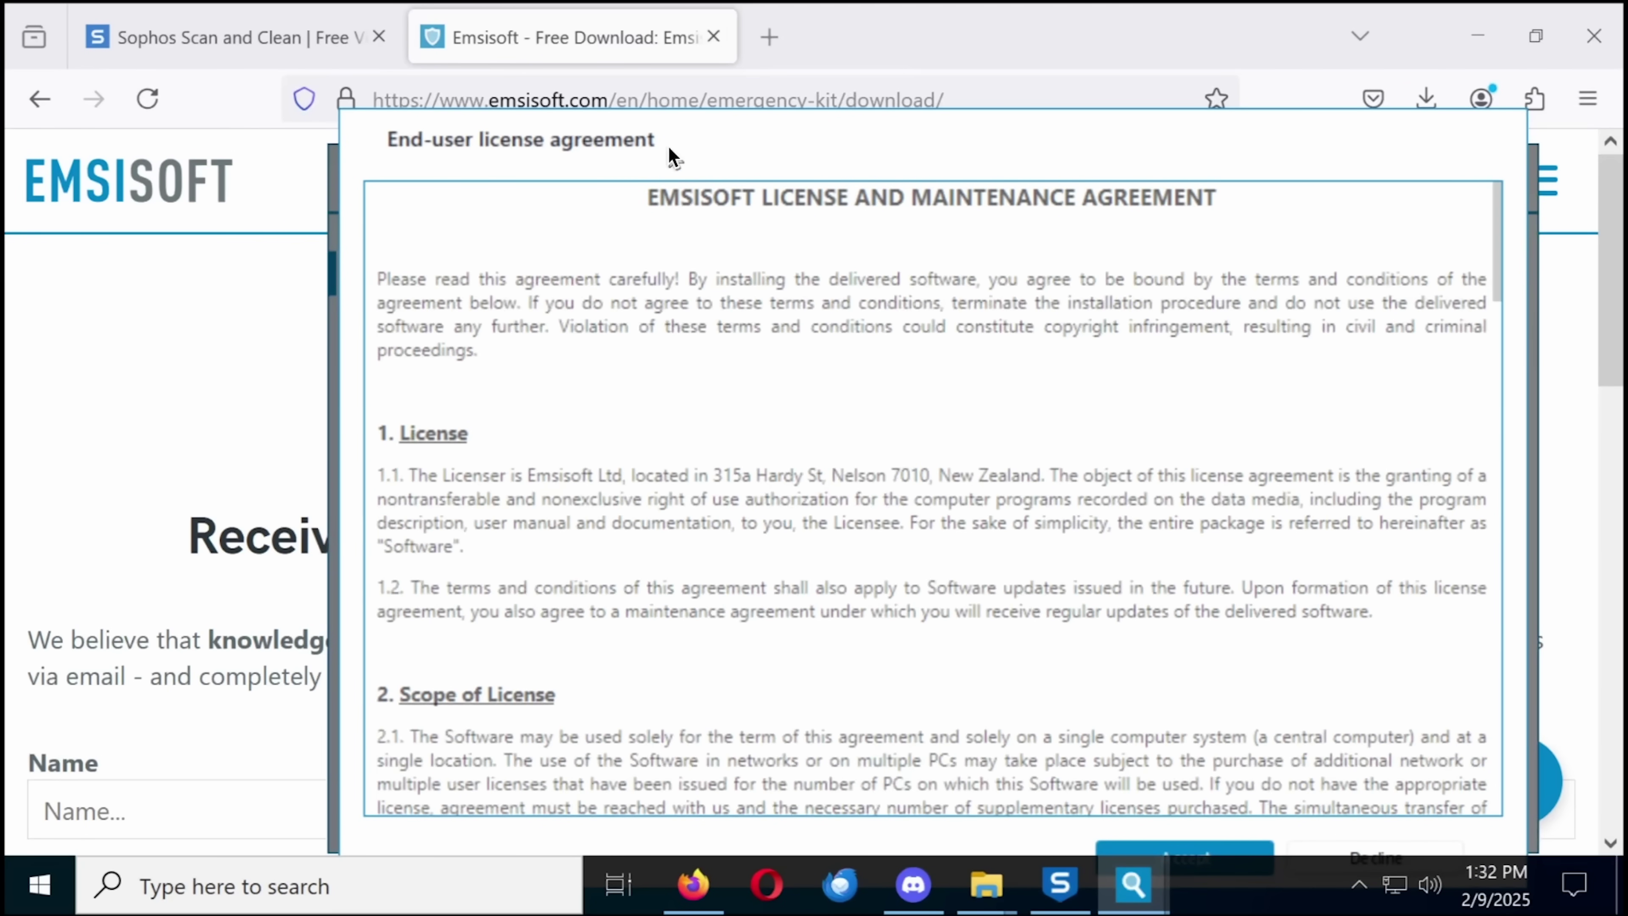
left_click_drag(668, 145, 652, 57)
left_click(1166, 771)
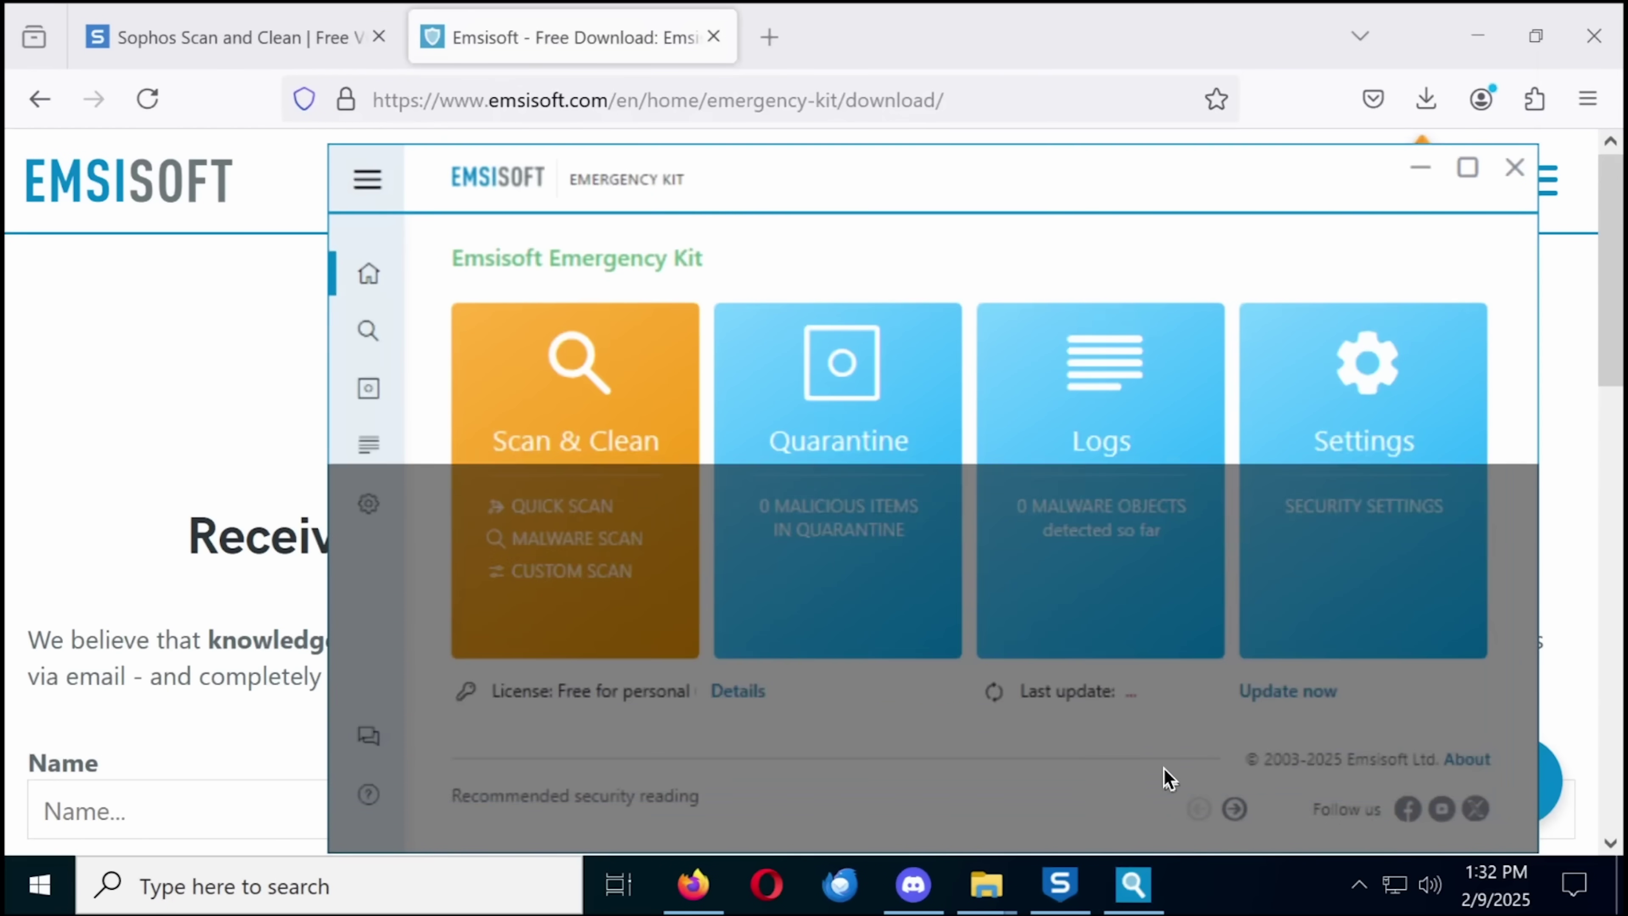
Start a Quick Scan and then a Malware Scan in Emsisoft Emergency Kit.
left_click(564, 431)
left_click(615, 465)
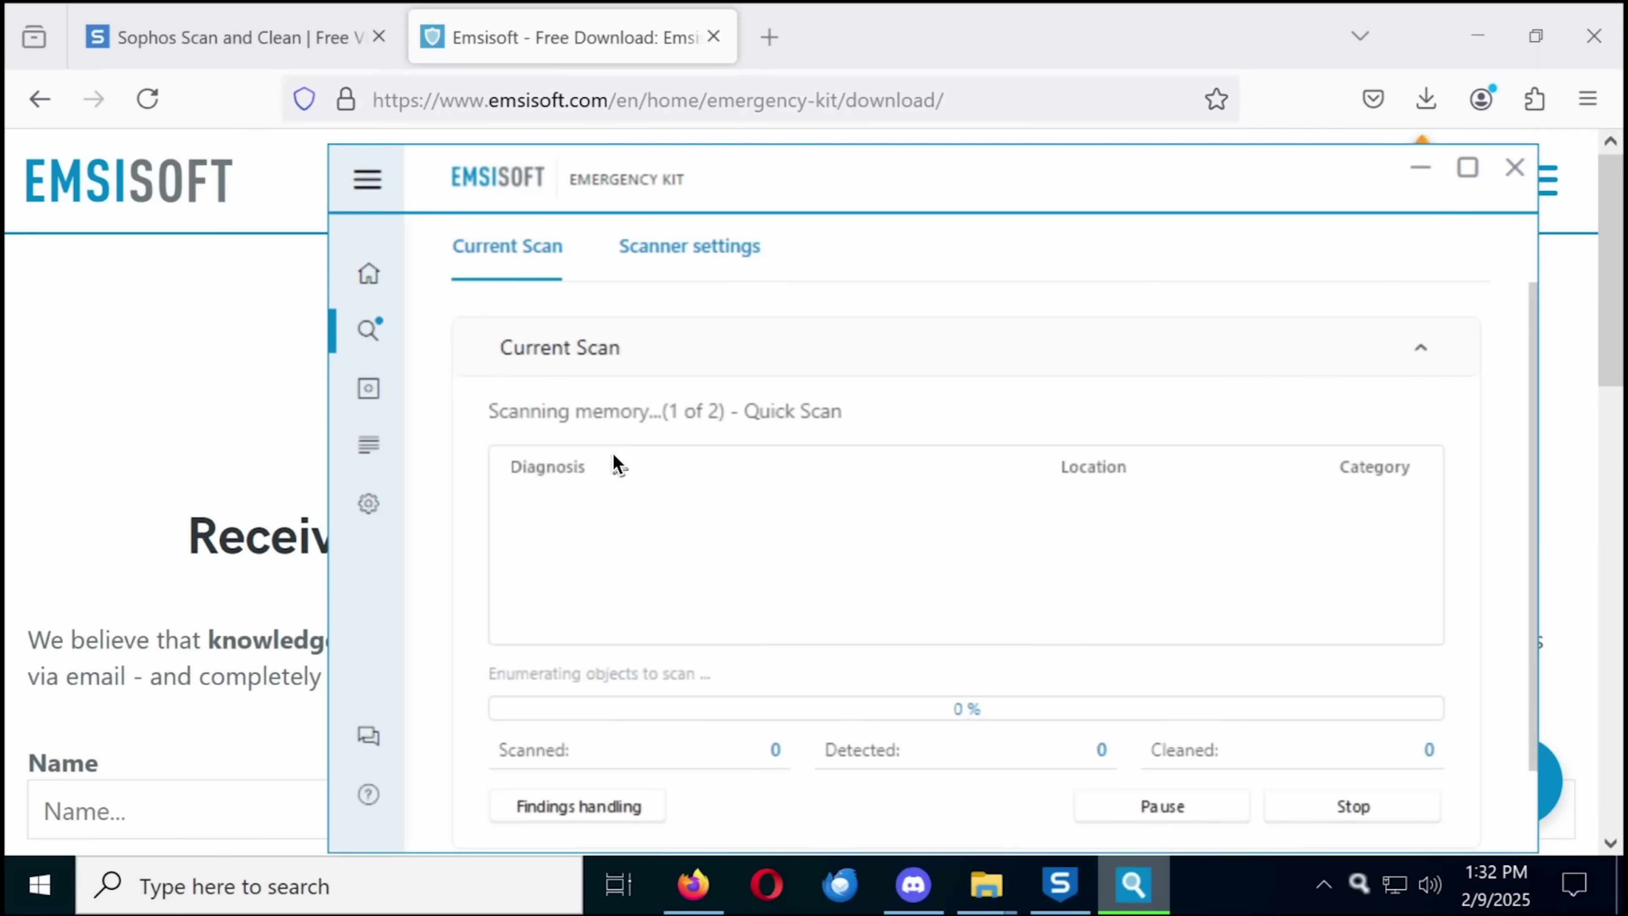
left_click_drag(745, 182, 565, 61)
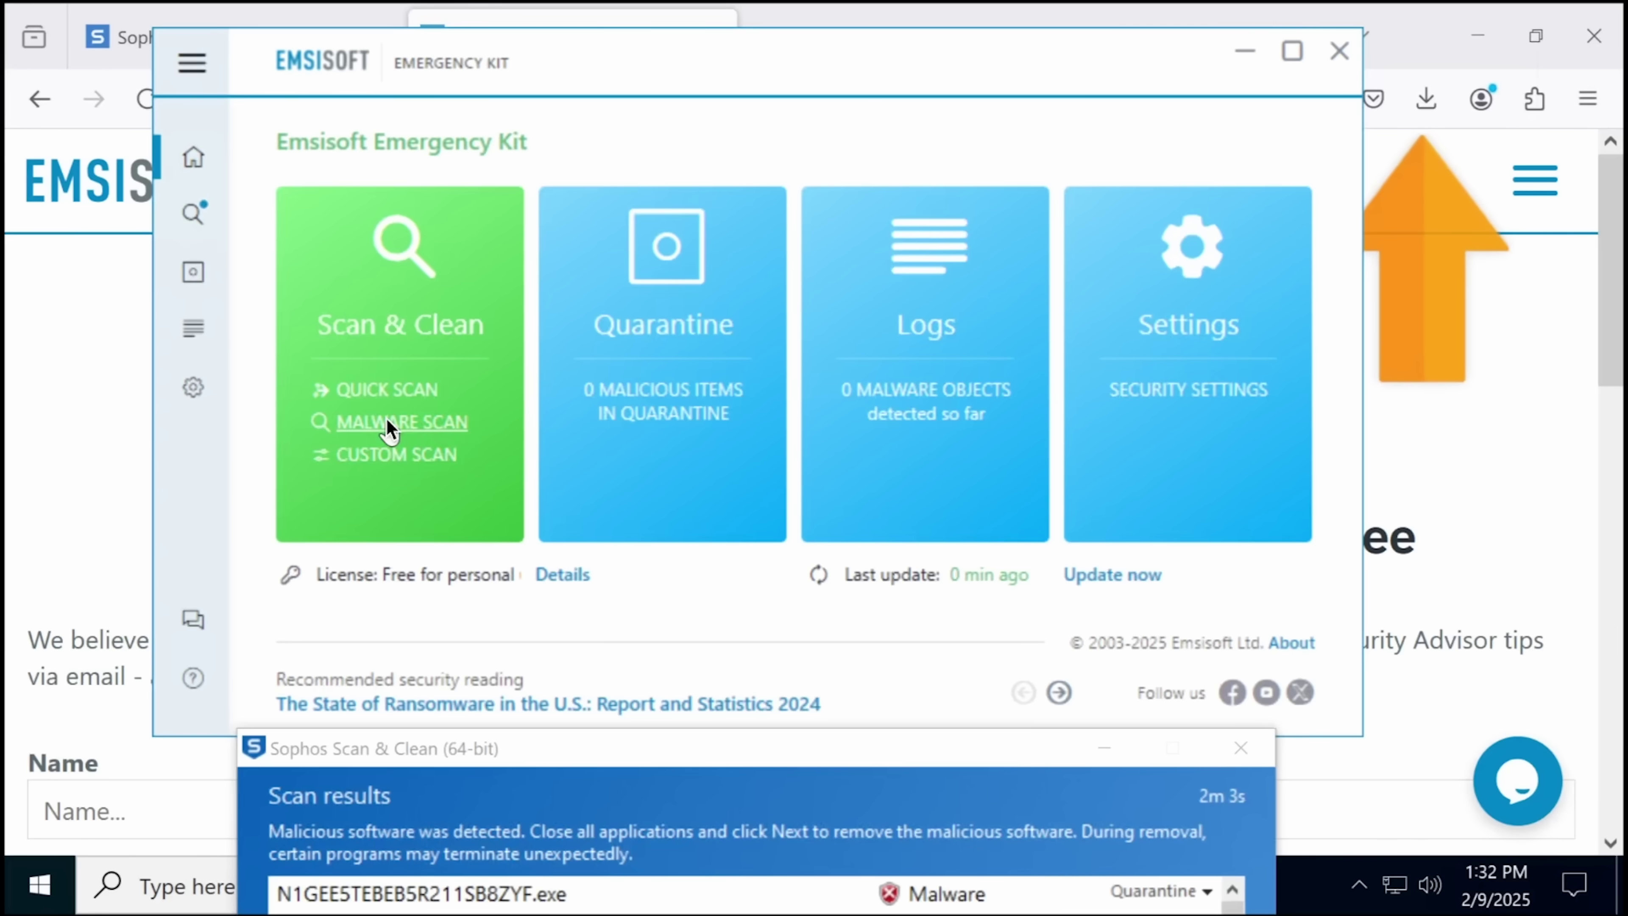
left_click(389, 423)
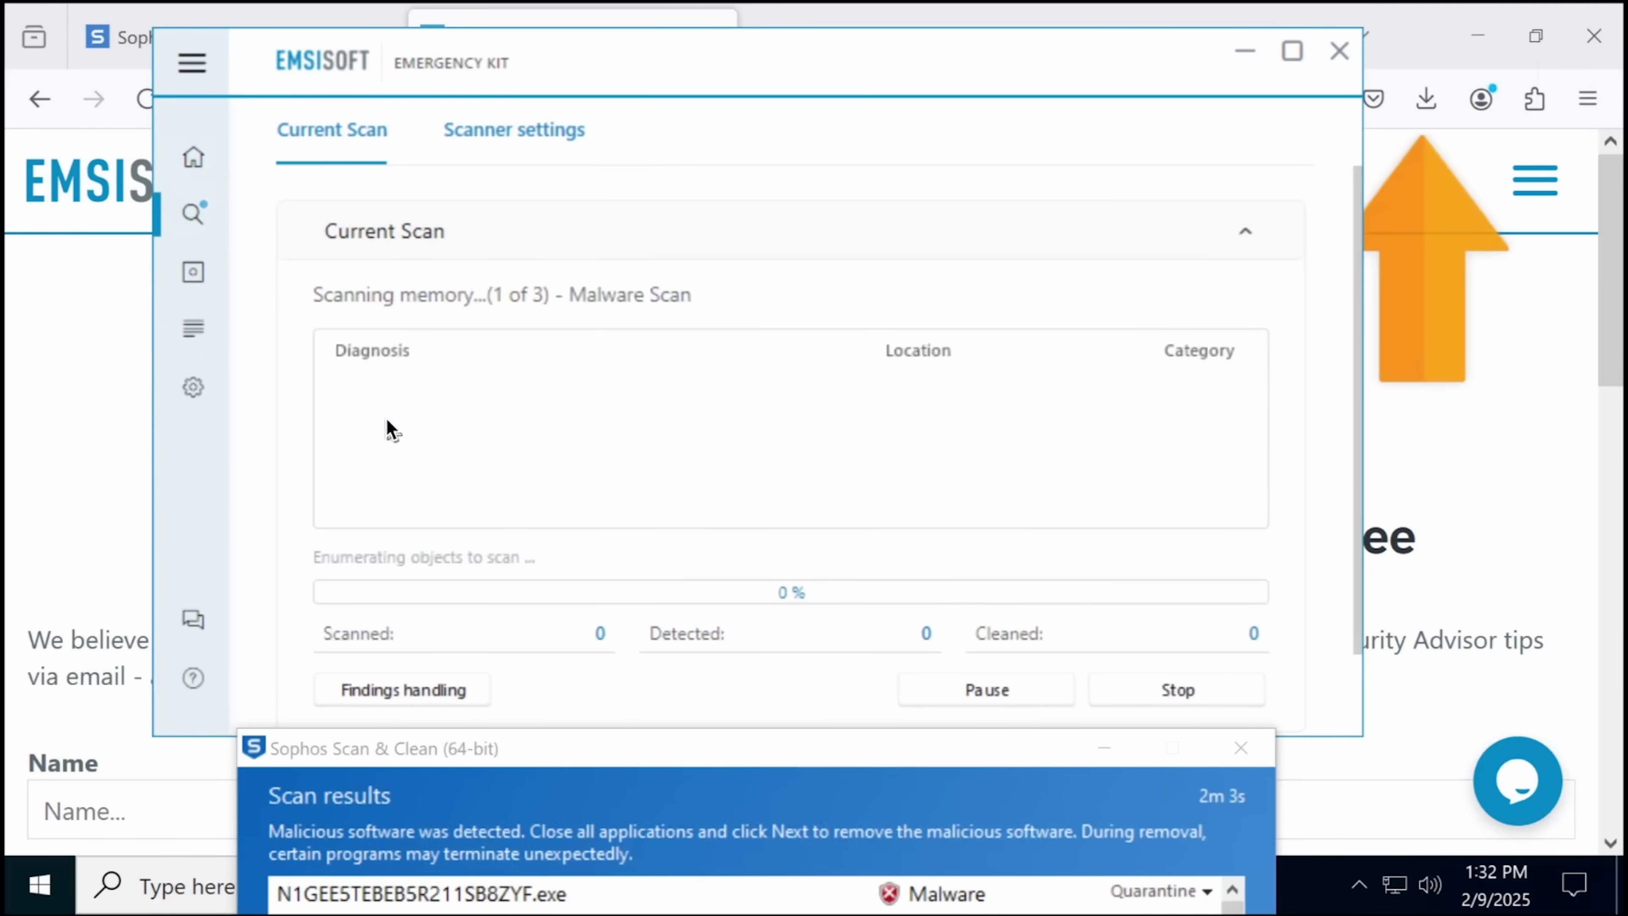
Place the Sophos scan results window at the lower left beside the Emsisoft scan window.
left_click(141, 885)
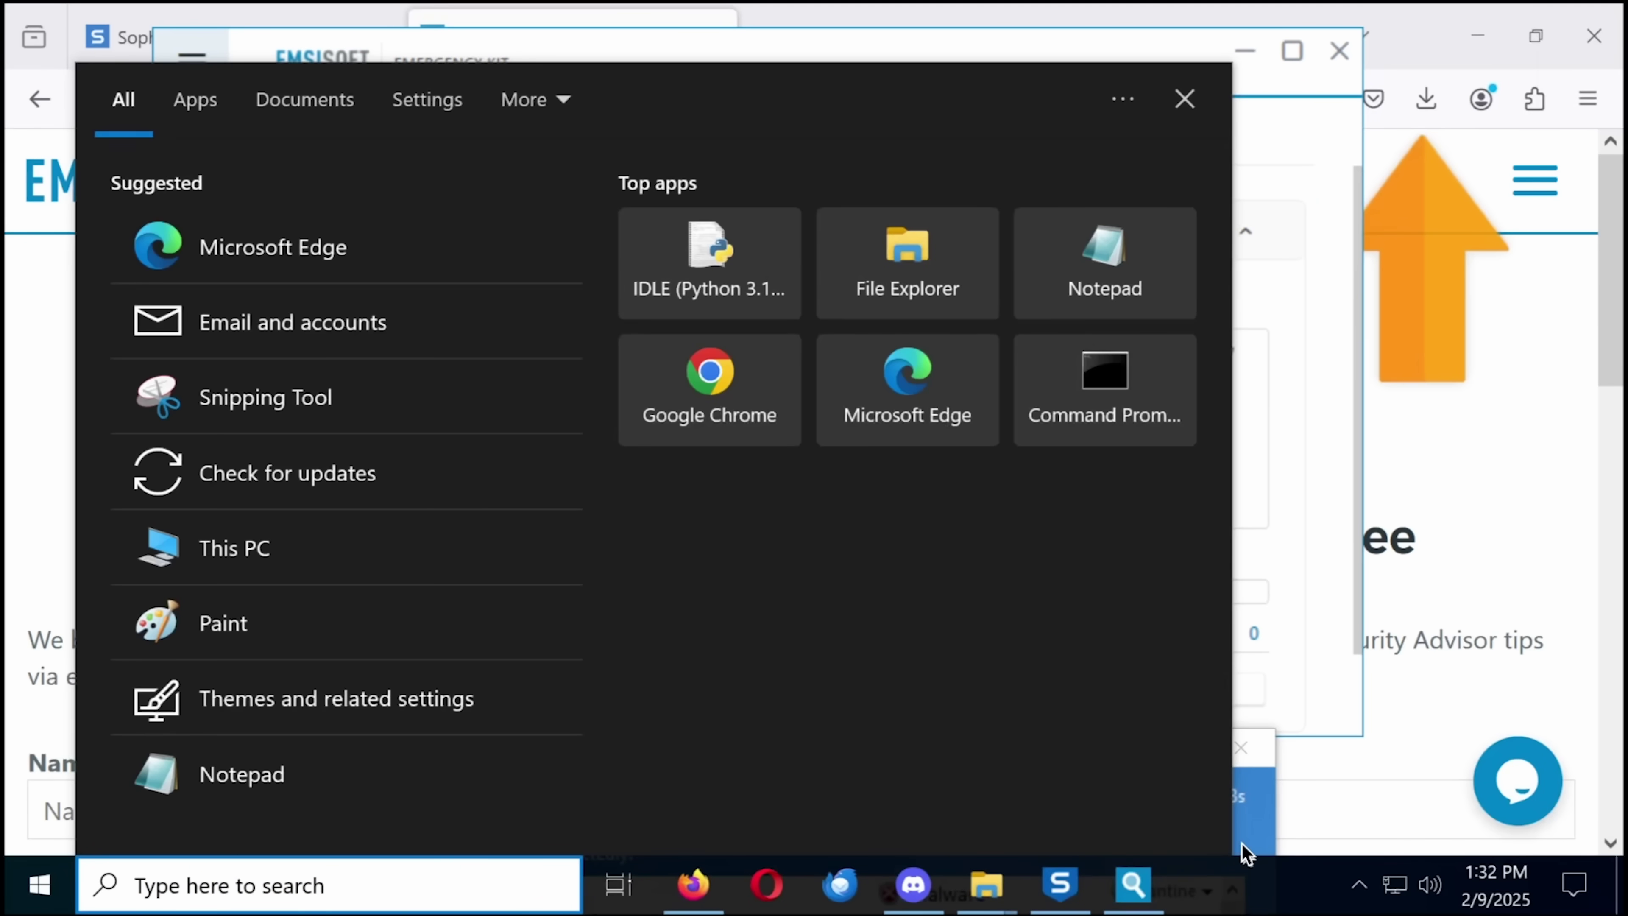
left_click_drag(1239, 858, 1280, 454)
left_click_drag(1490, 447, 1626, 442)
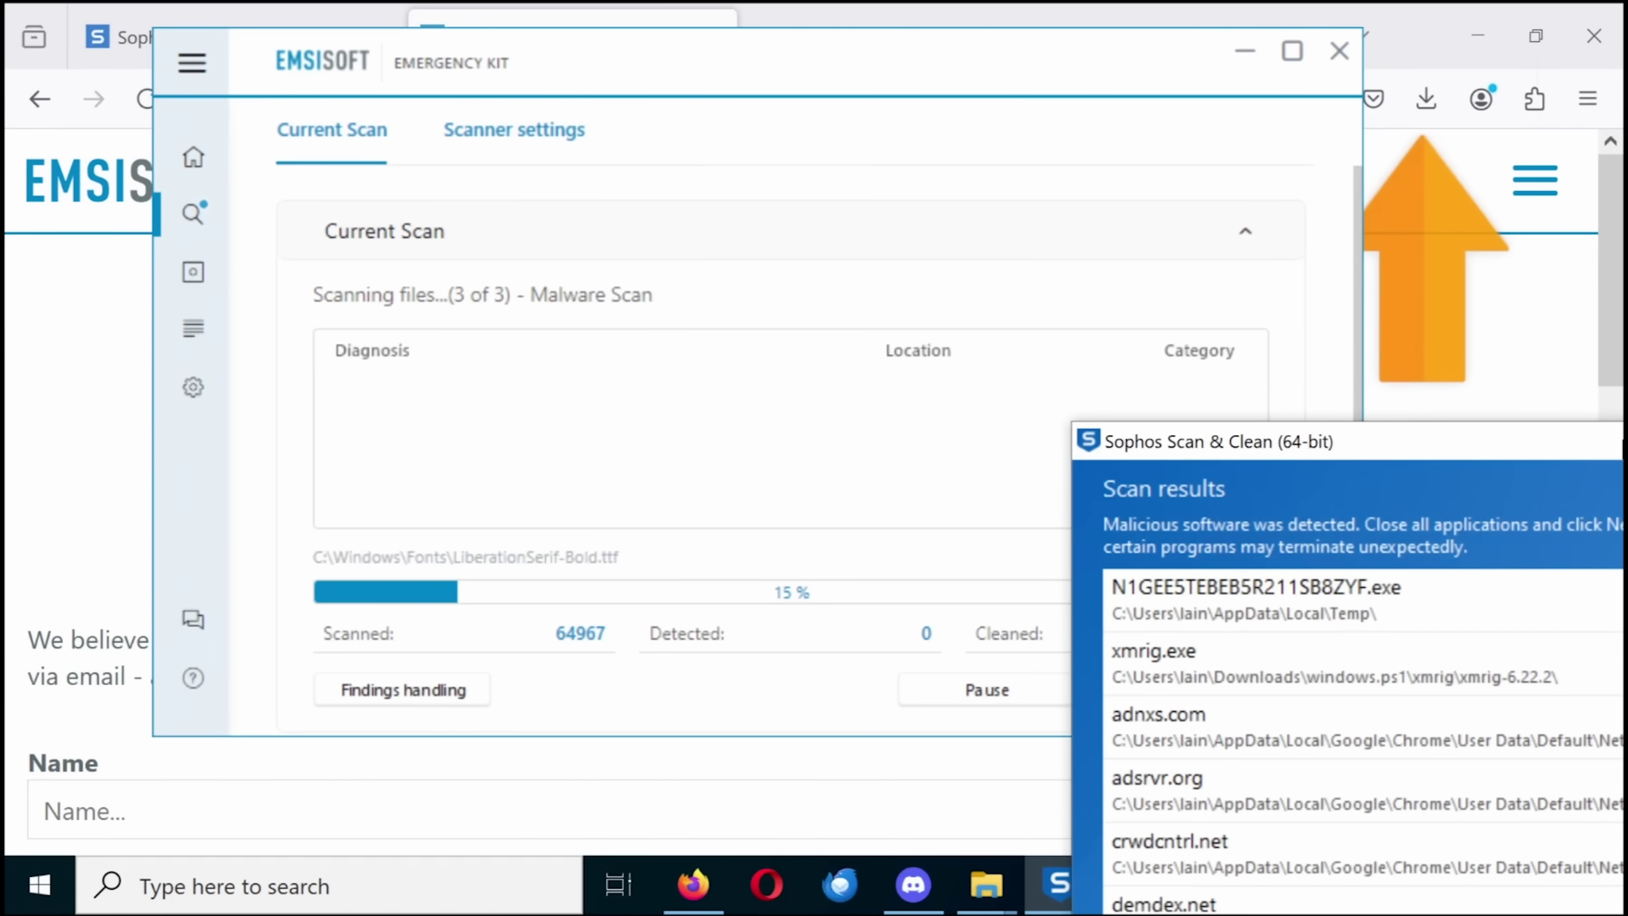
left_click_drag(1250, 441, 490, 613)
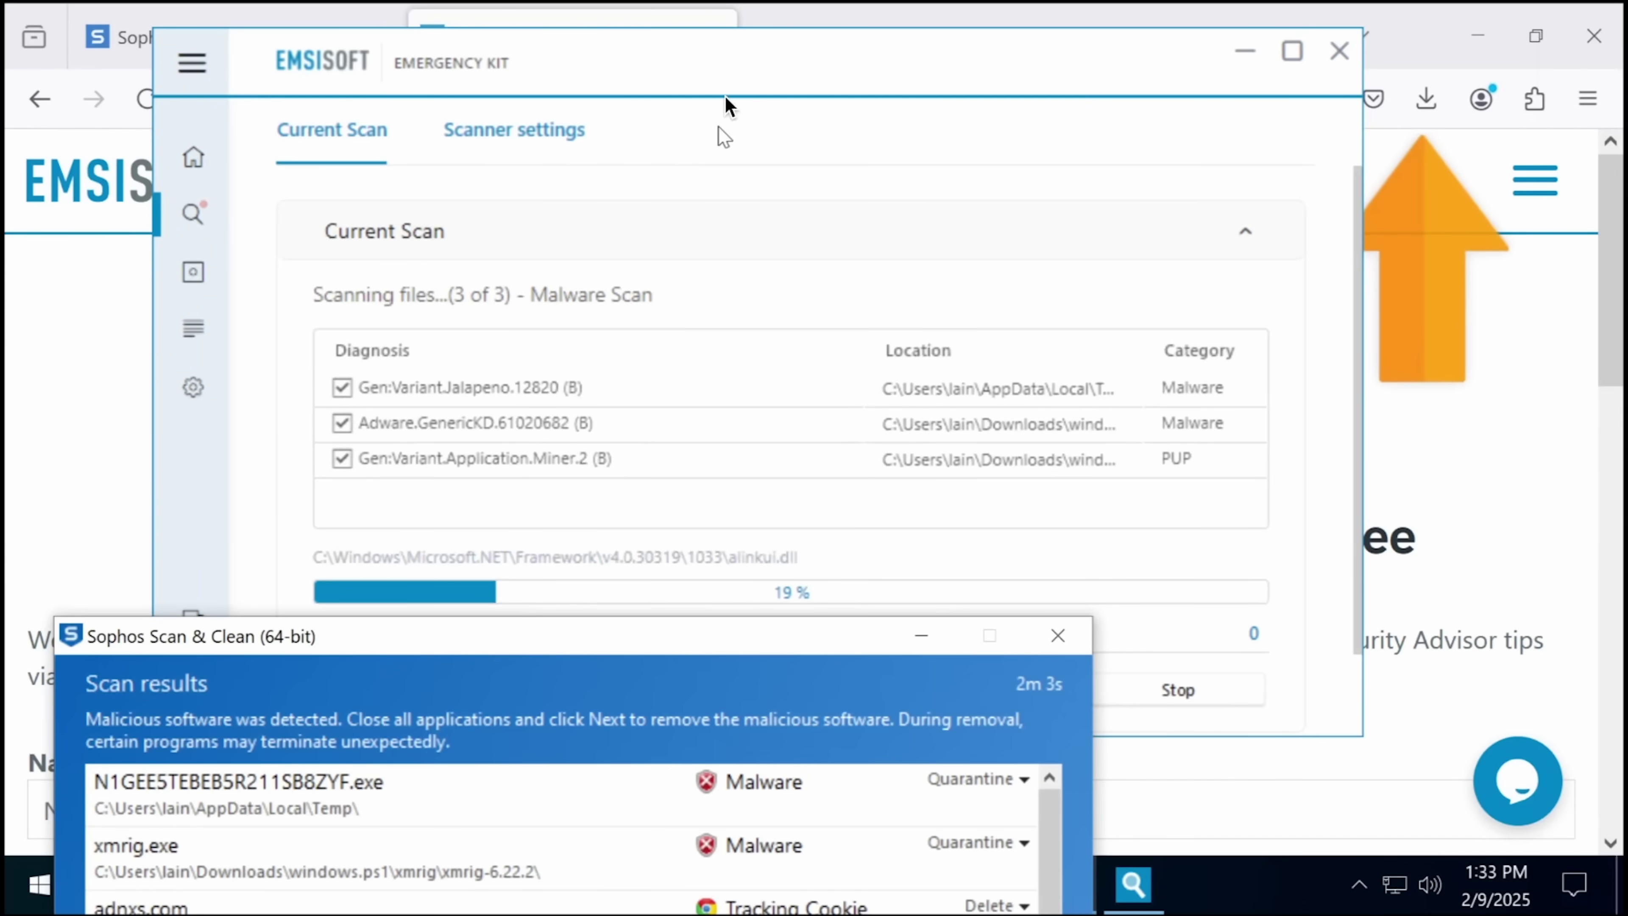
left_click(710, 51)
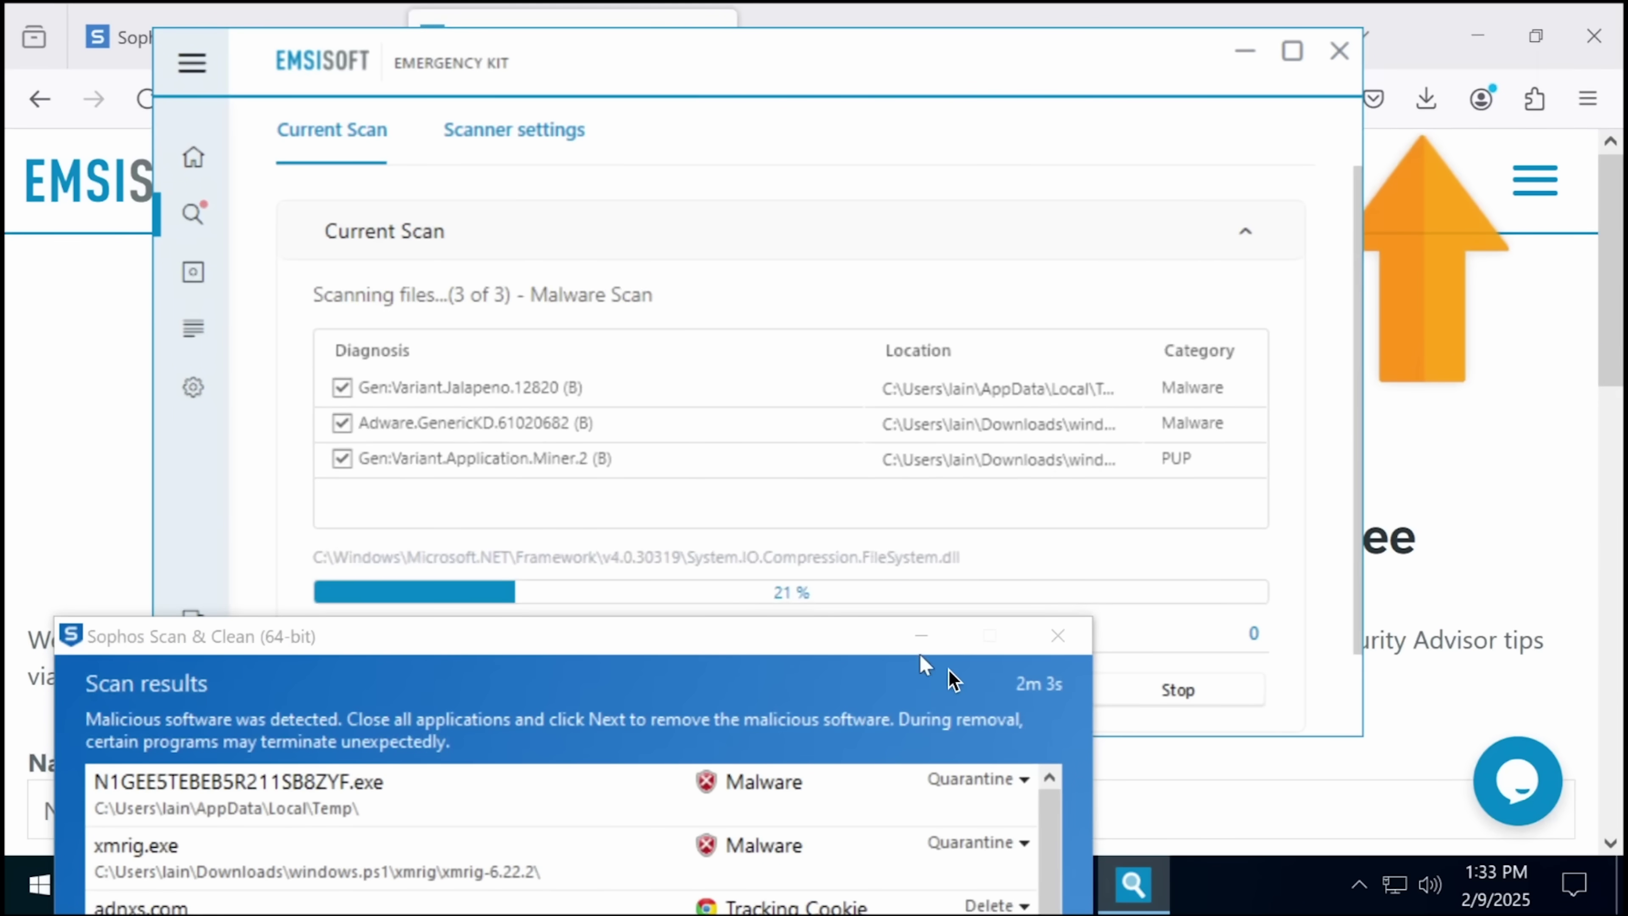
Check the first Sophos threat's actions, dismiss Emsisoft's install-protection offer, and reveal its result actions.
left_click(962, 779)
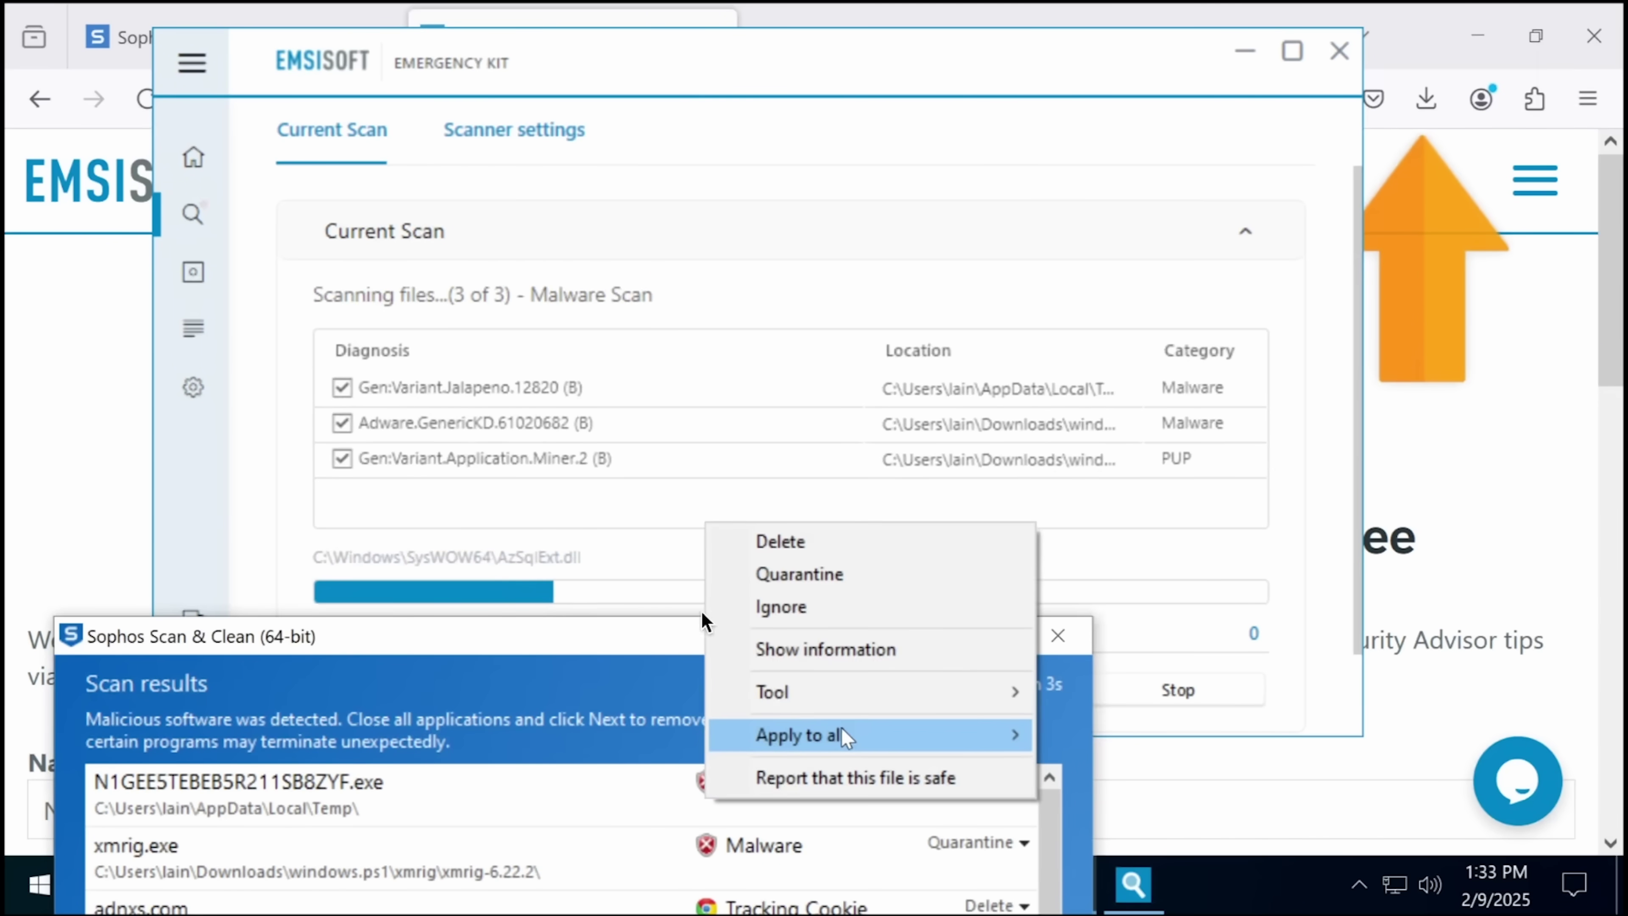
left_click(548, 641)
left_click_drag(520, 647, 747, 715)
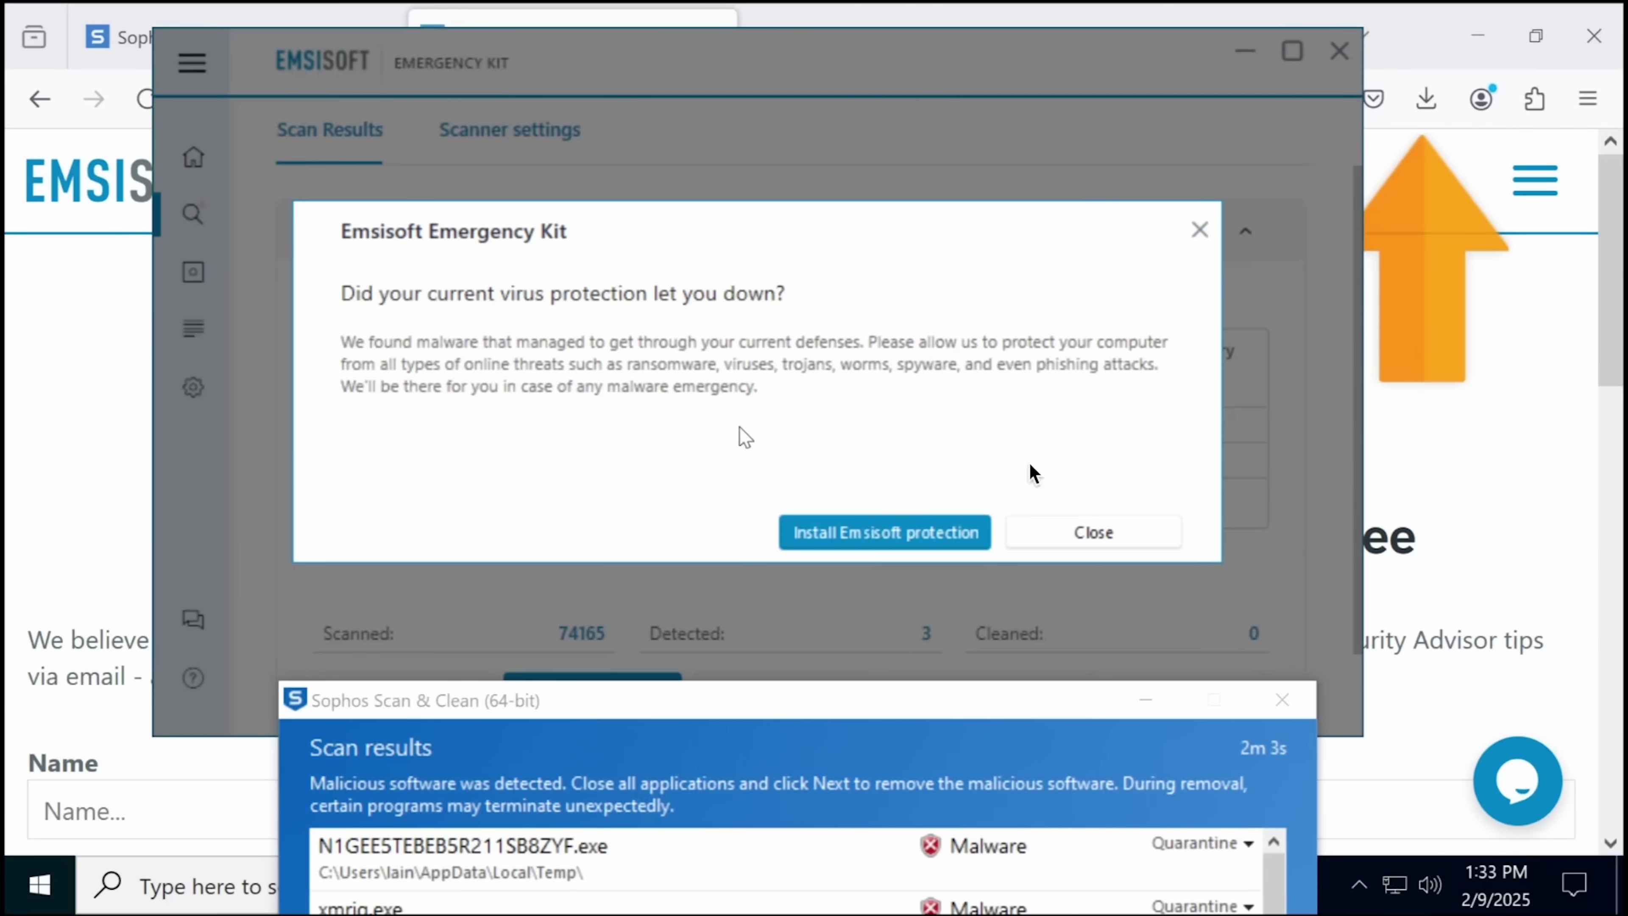
left_click(1098, 521)
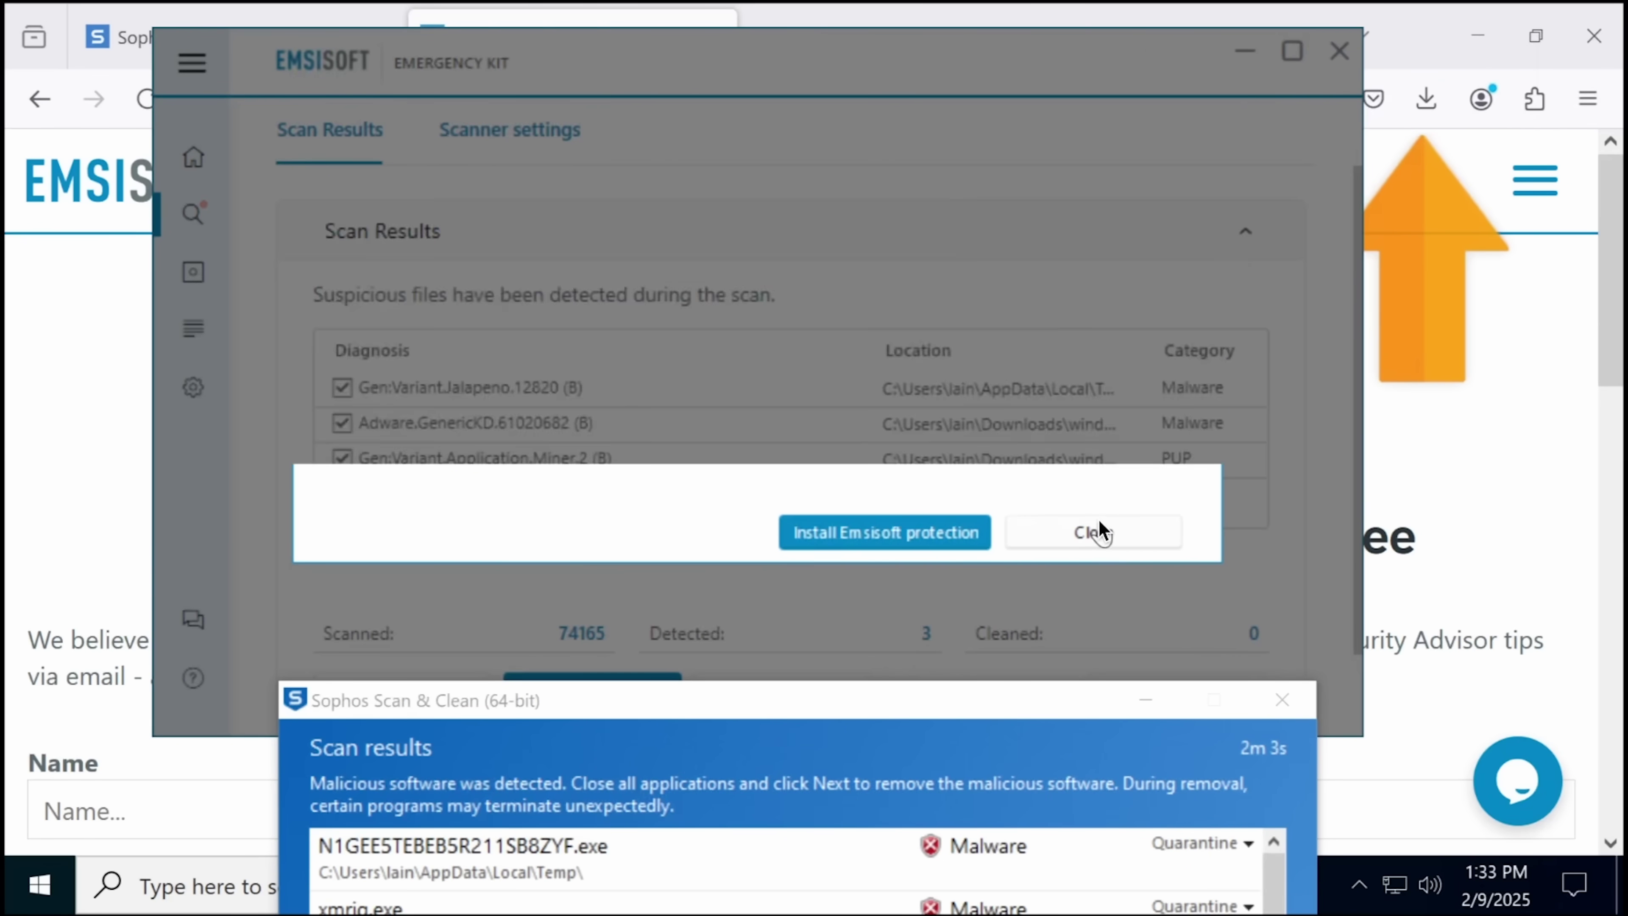
left_click_drag(650, 723, 620, 798)
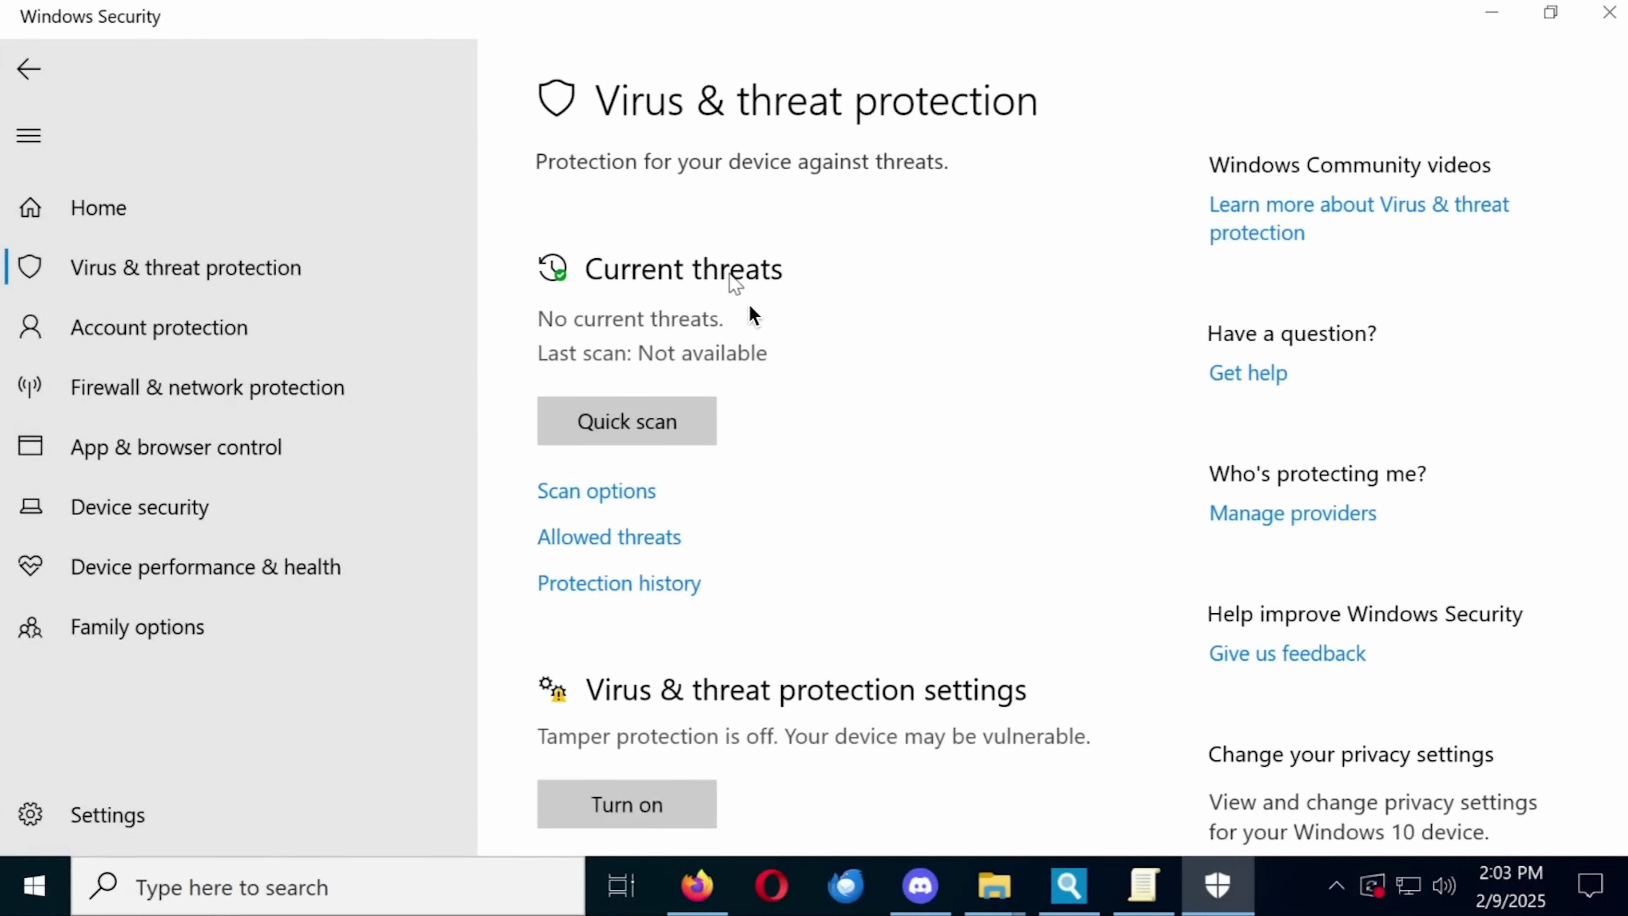
Run a Microsoft Defender Offline scan, confirming it and granting admin permission.
left_click(568, 490)
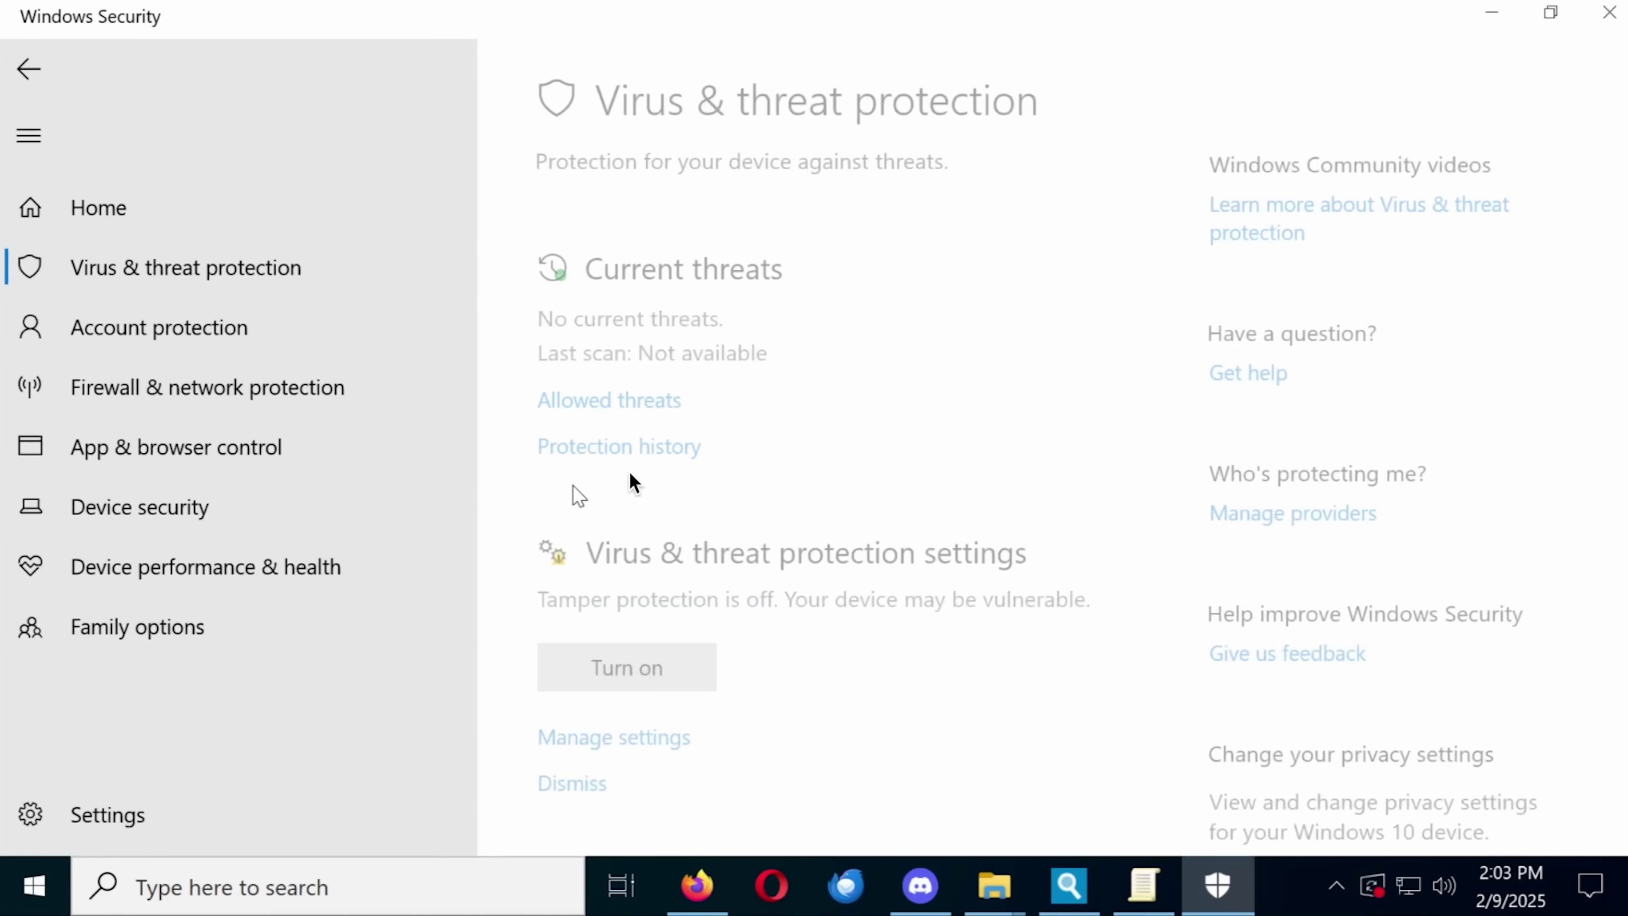
scroll(640, 472, "down", 5)
left_click(662, 542)
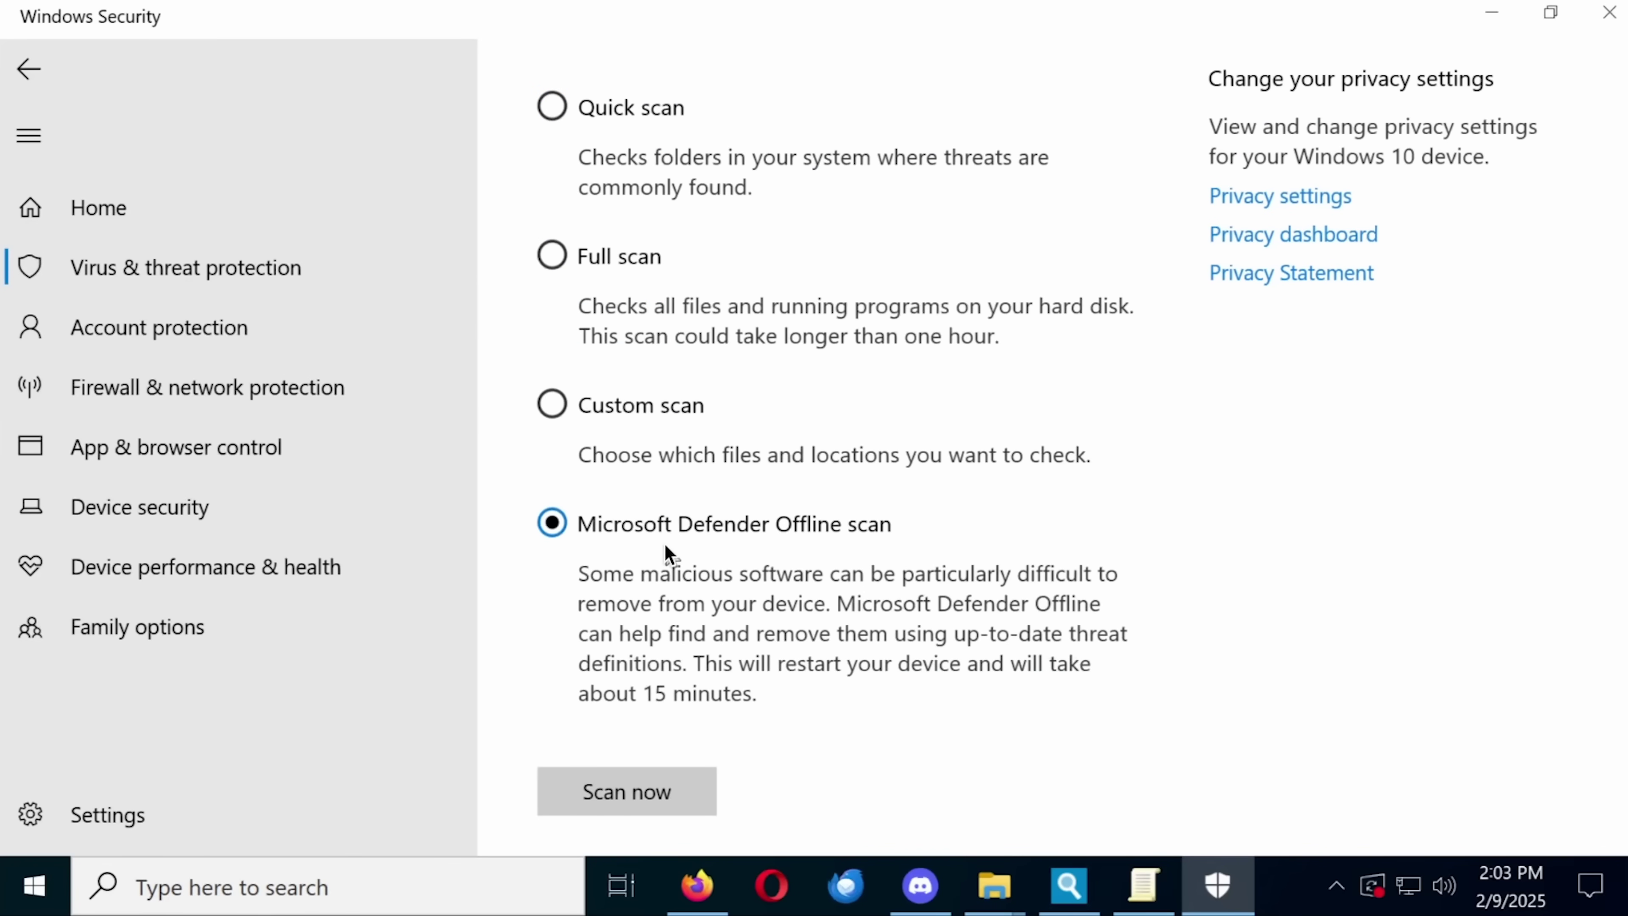
left_click(652, 802)
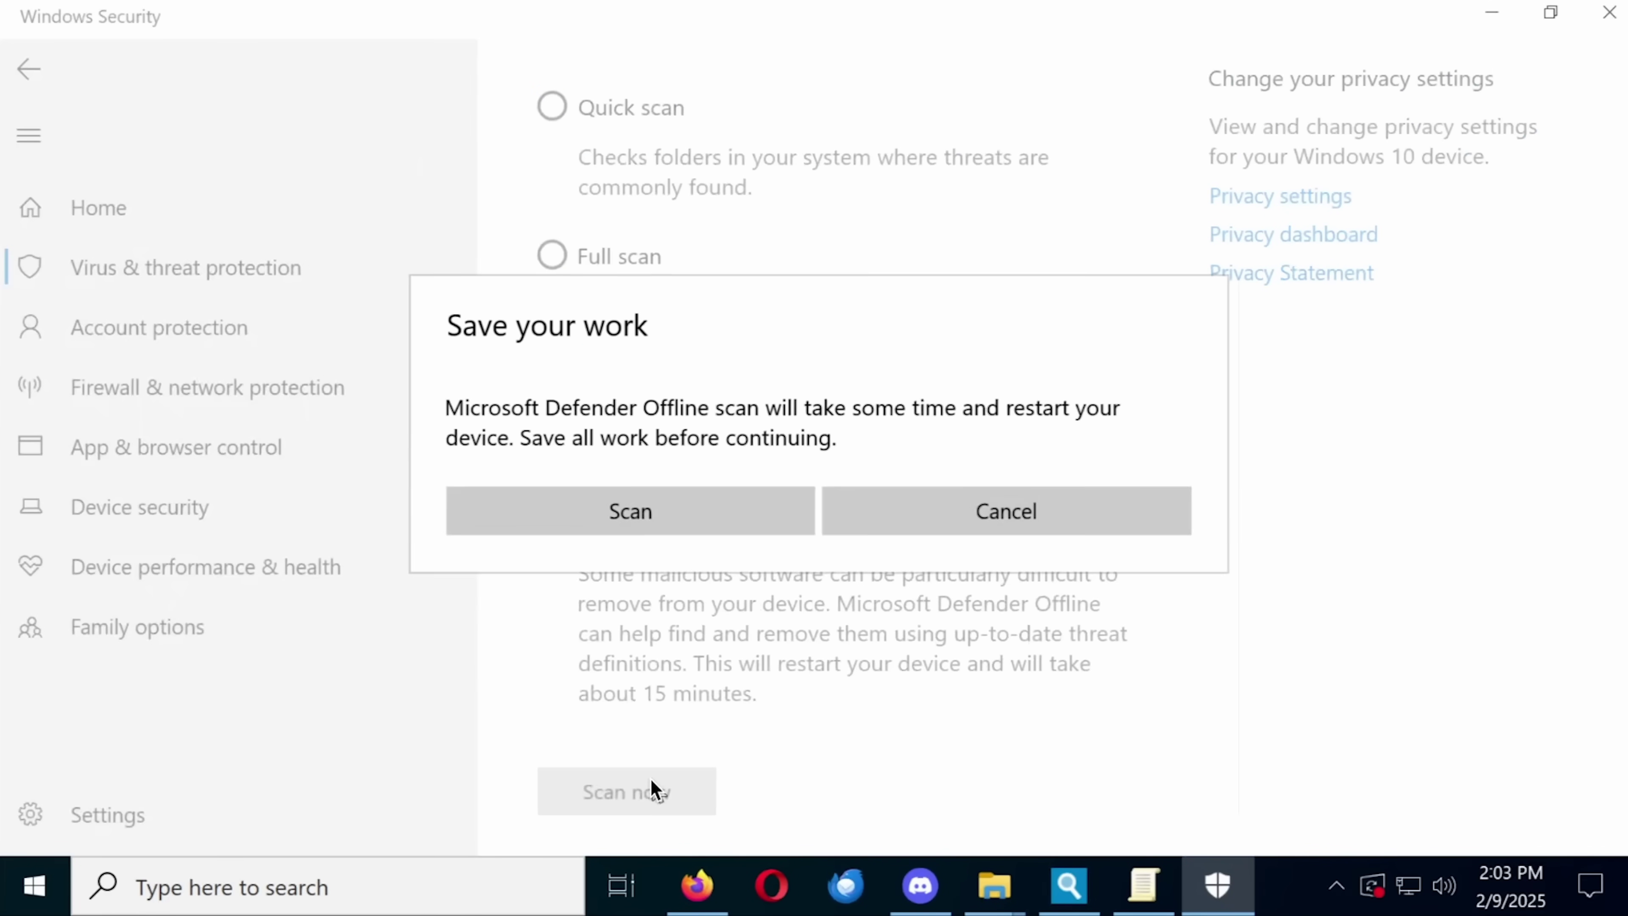
left_click(604, 511)
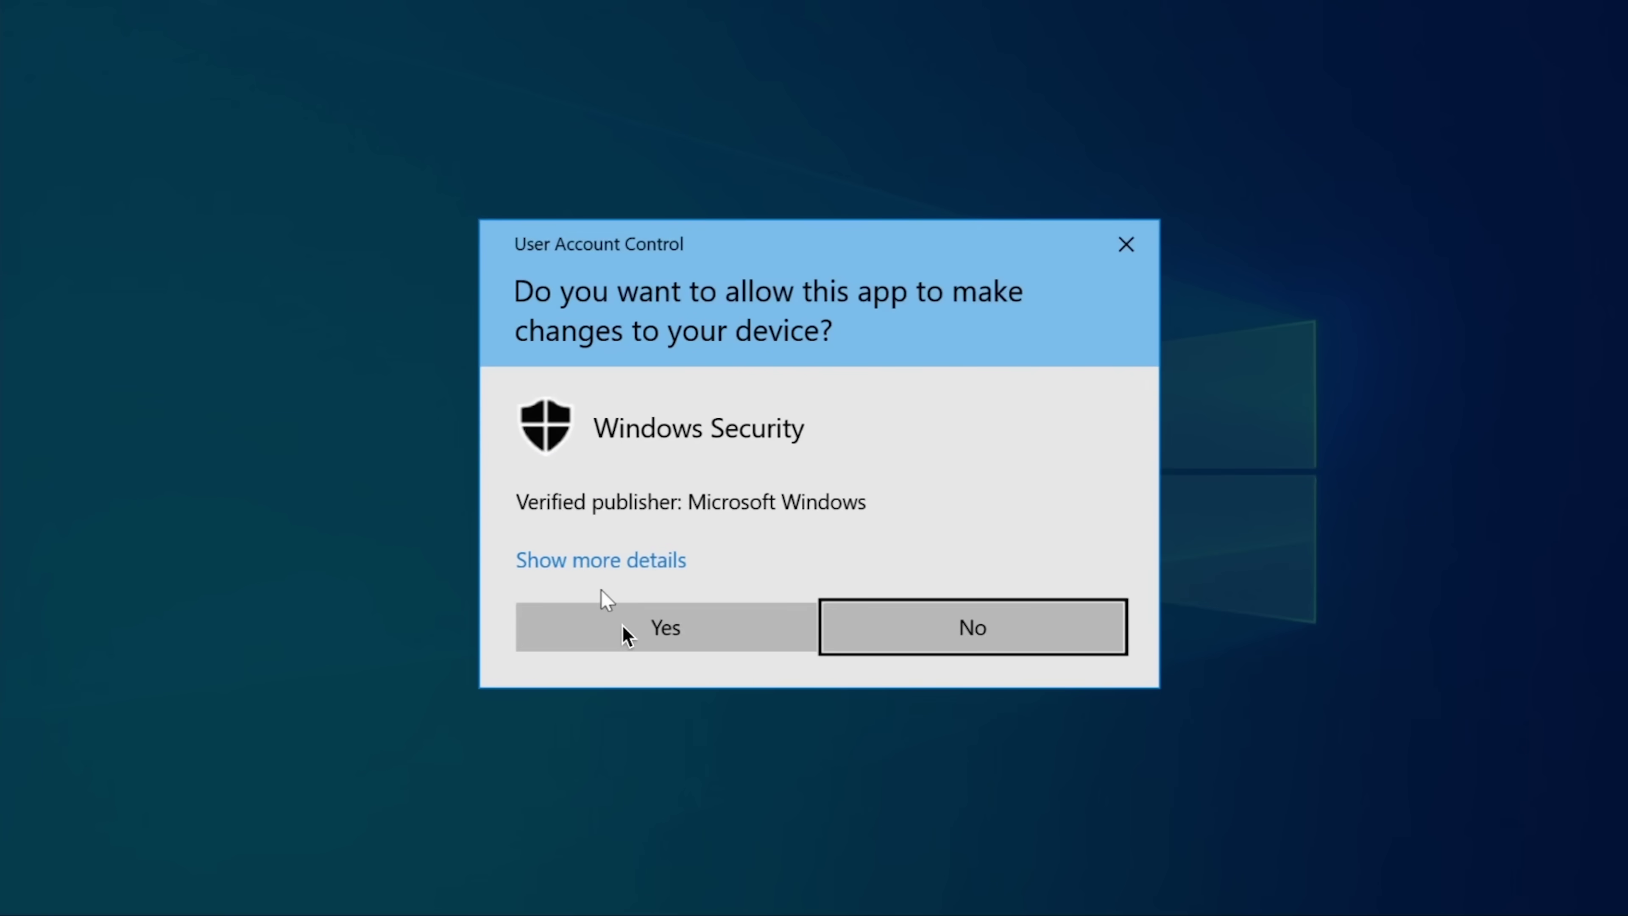
left_click(627, 635)
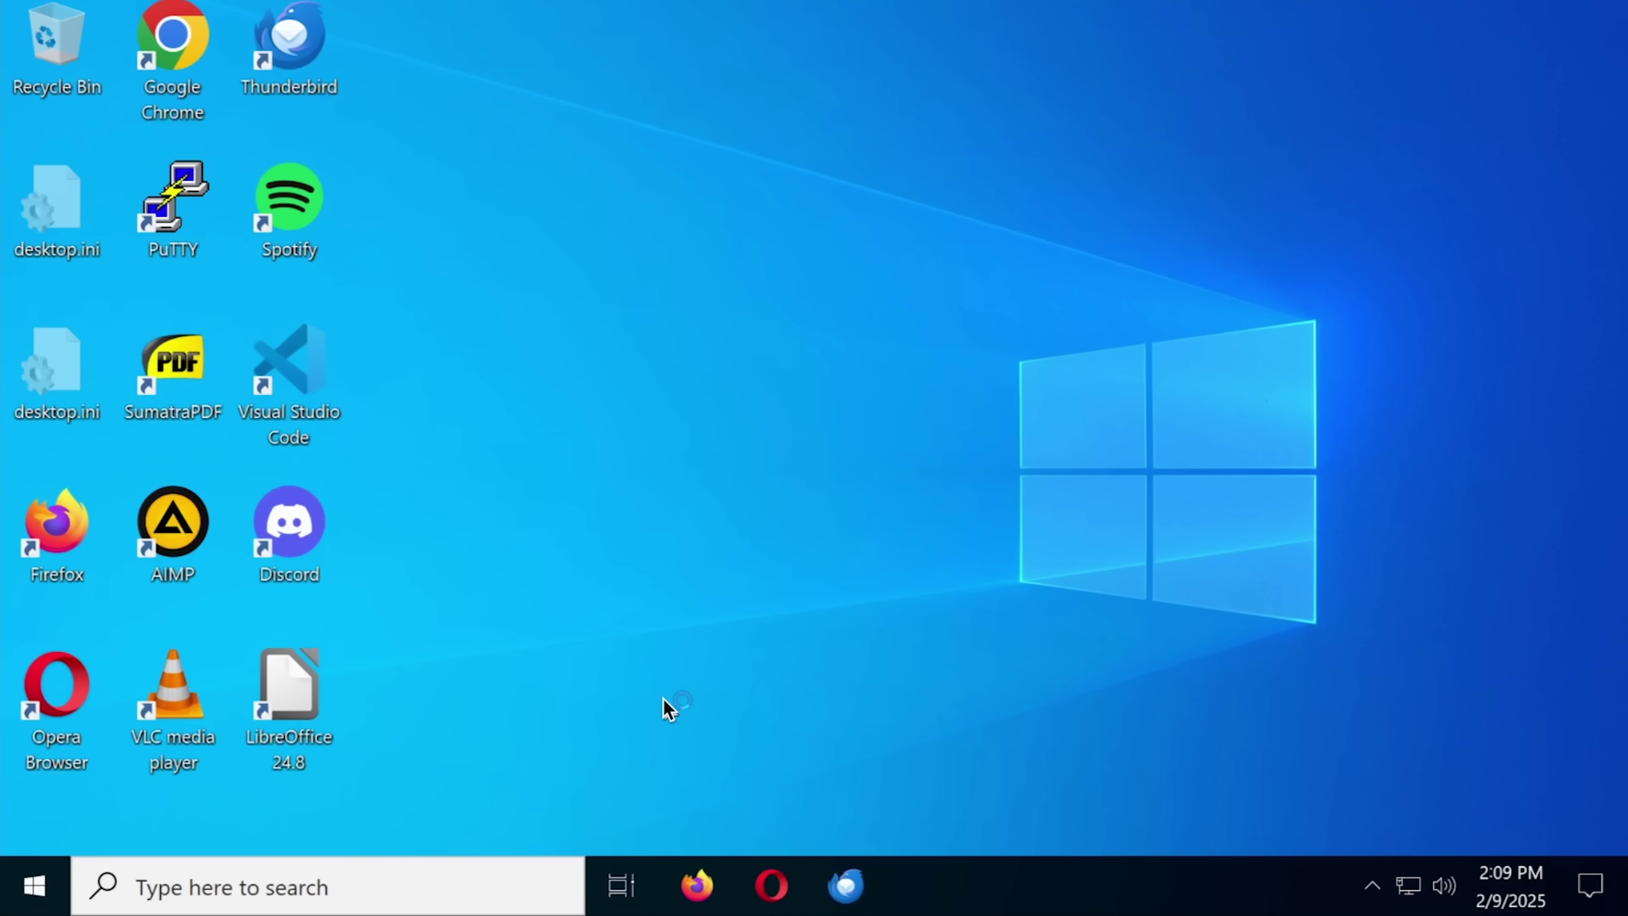
Search 'sec' from the Start menu and launch Windows Security.
key("super")
type("sec")
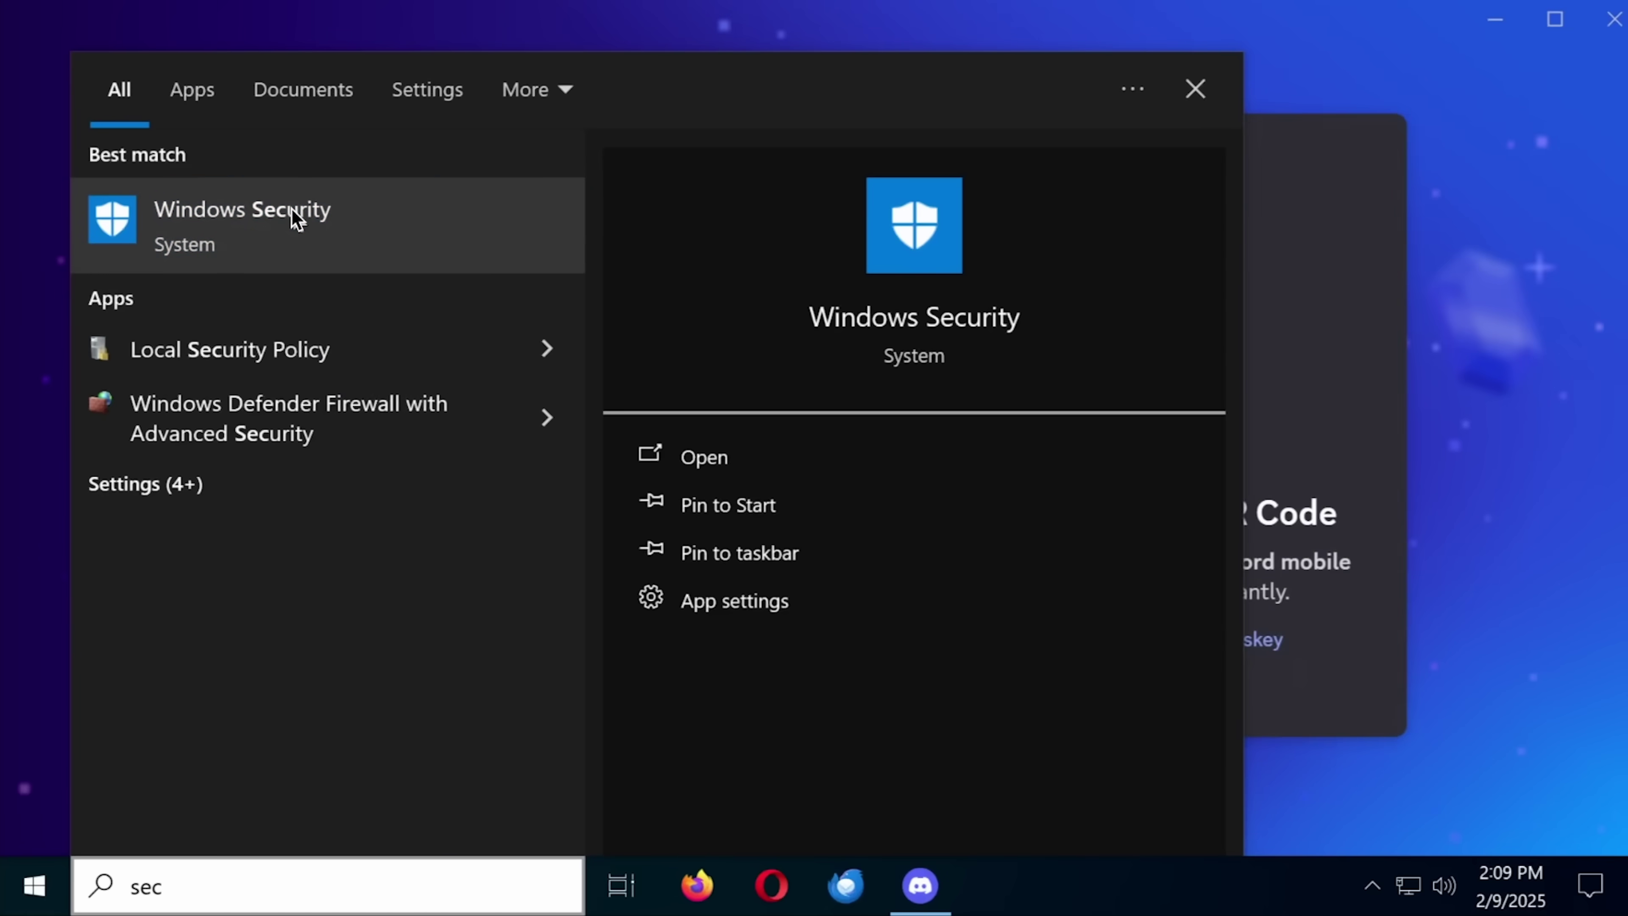
left_click(296, 217)
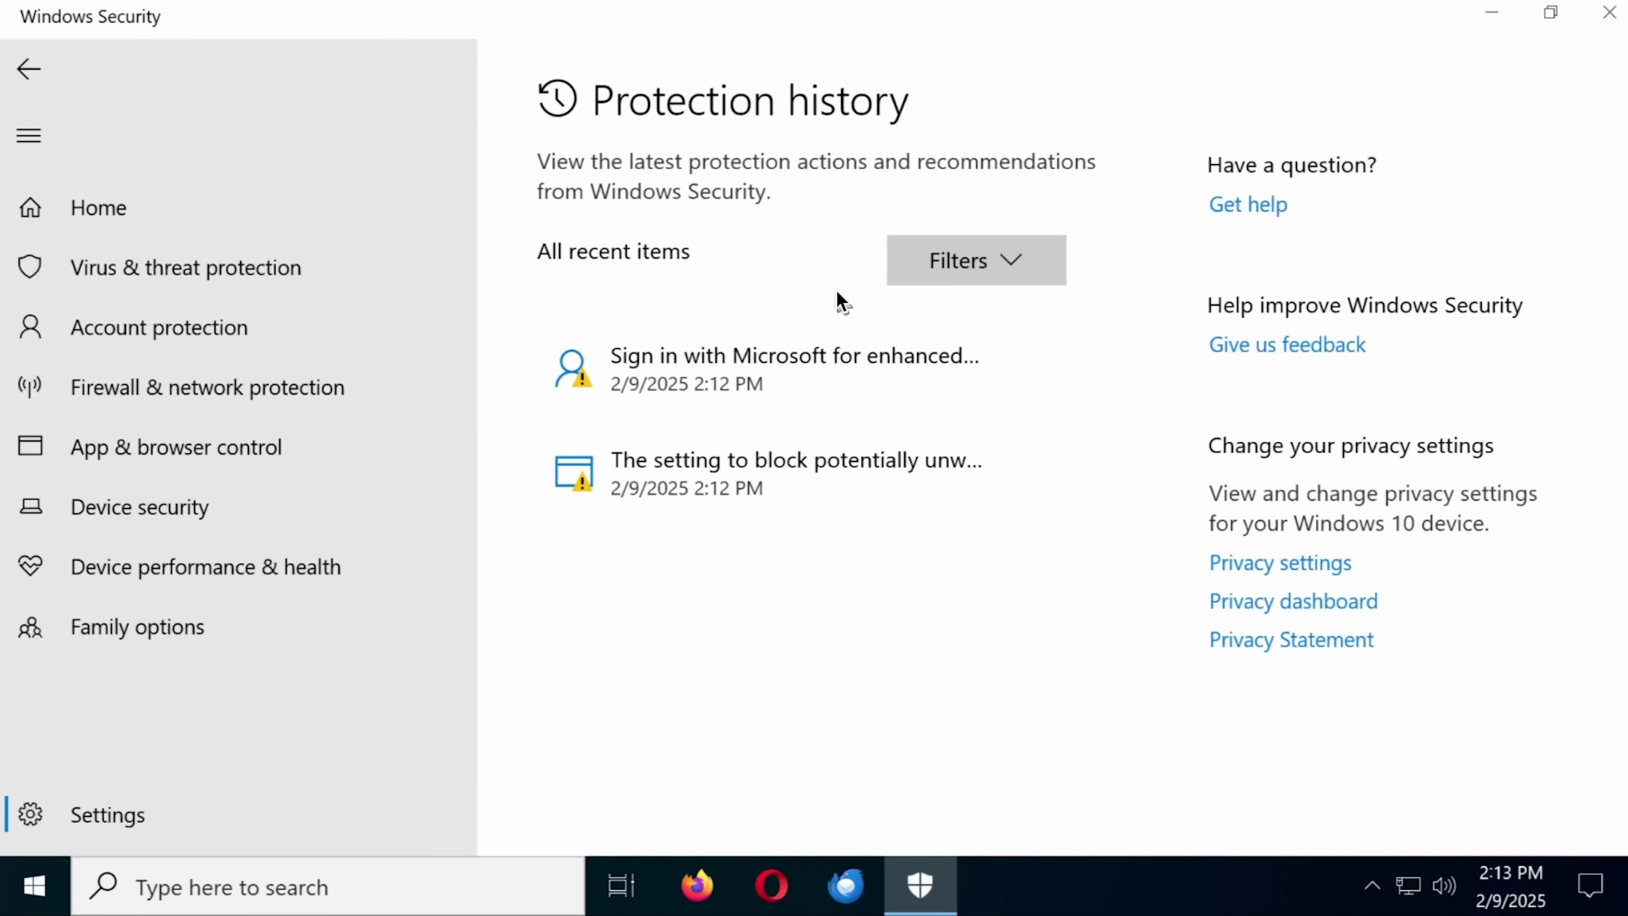
Create Windows Defender Offline startup media as an ISO file at the default location.
left_click(695, 886)
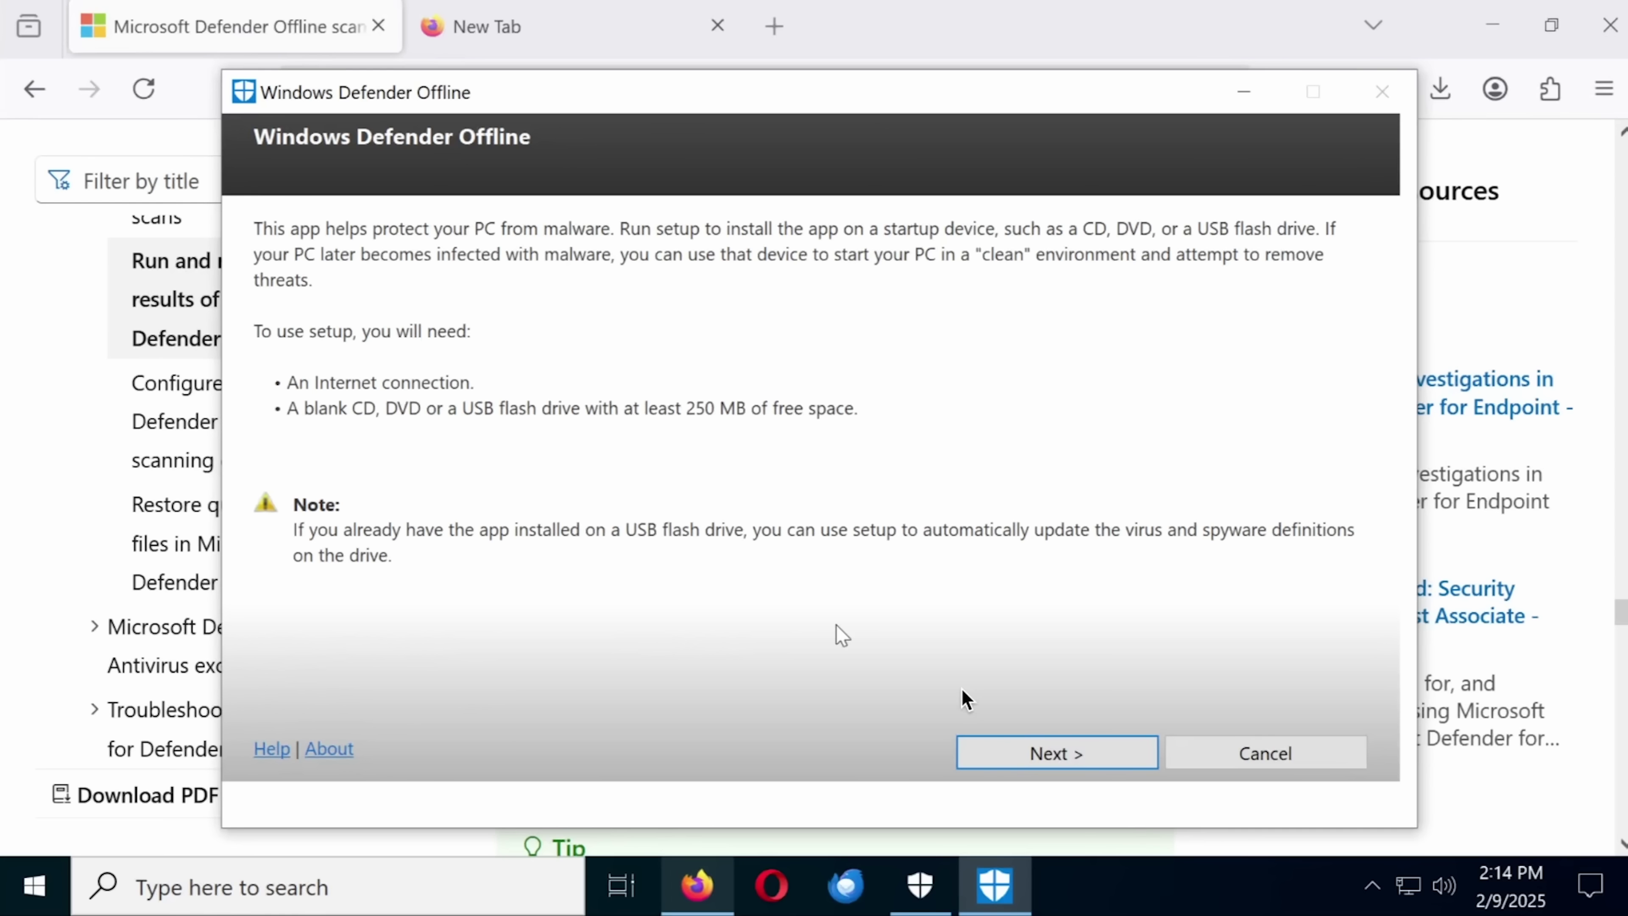
left_click(1080, 755)
left_click(1083, 751)
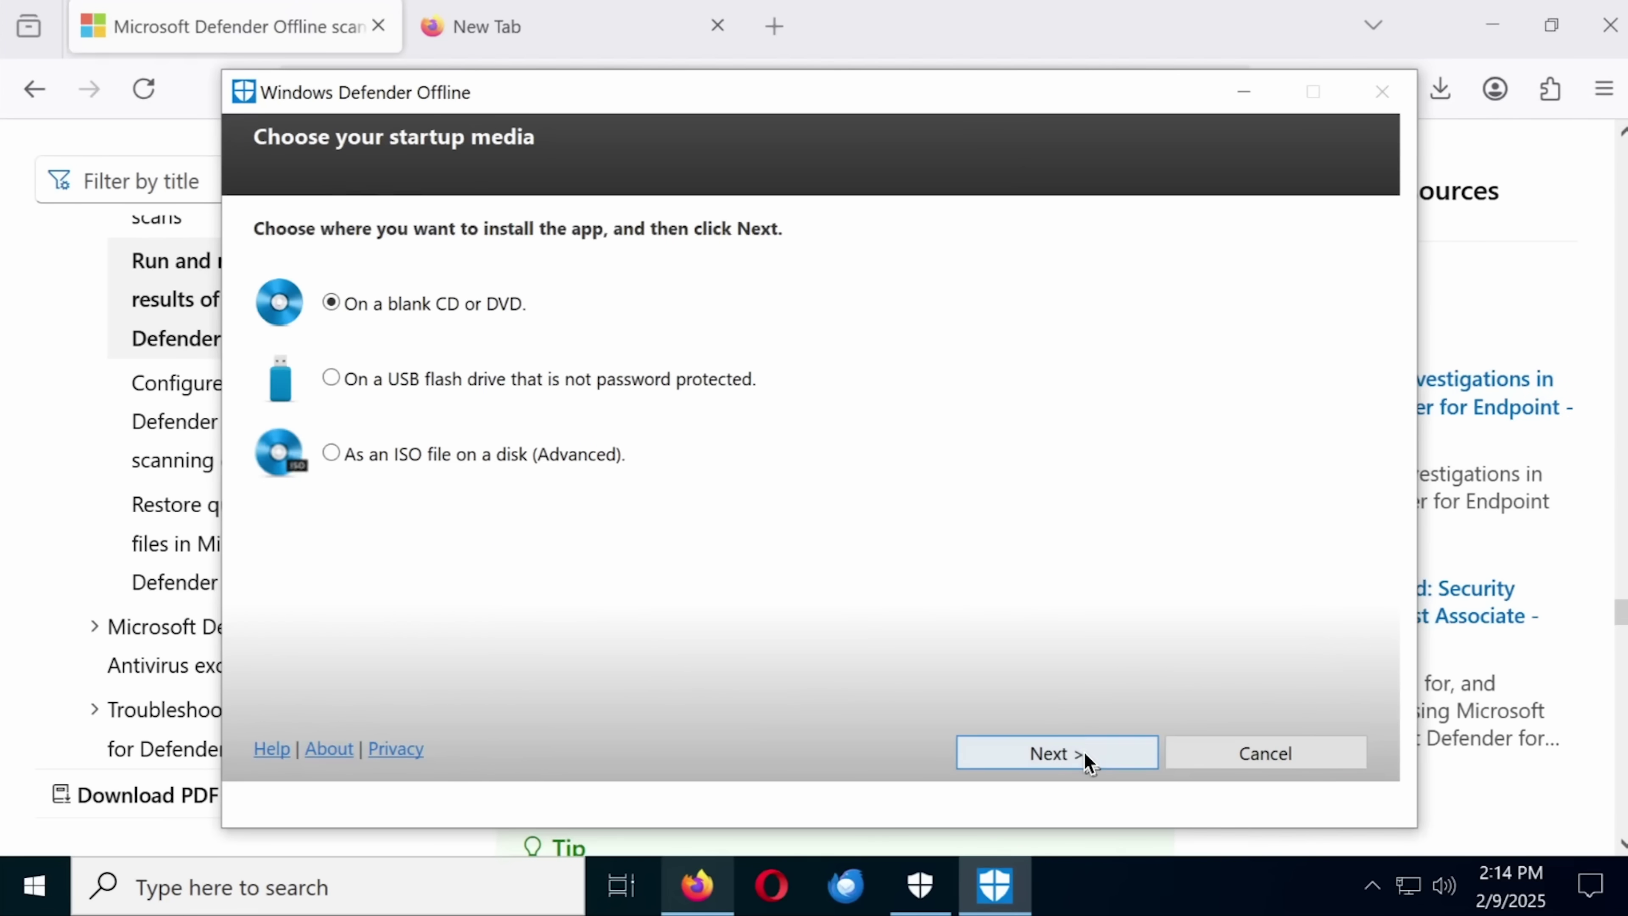
left_click(507, 454)
left_click(1056, 747)
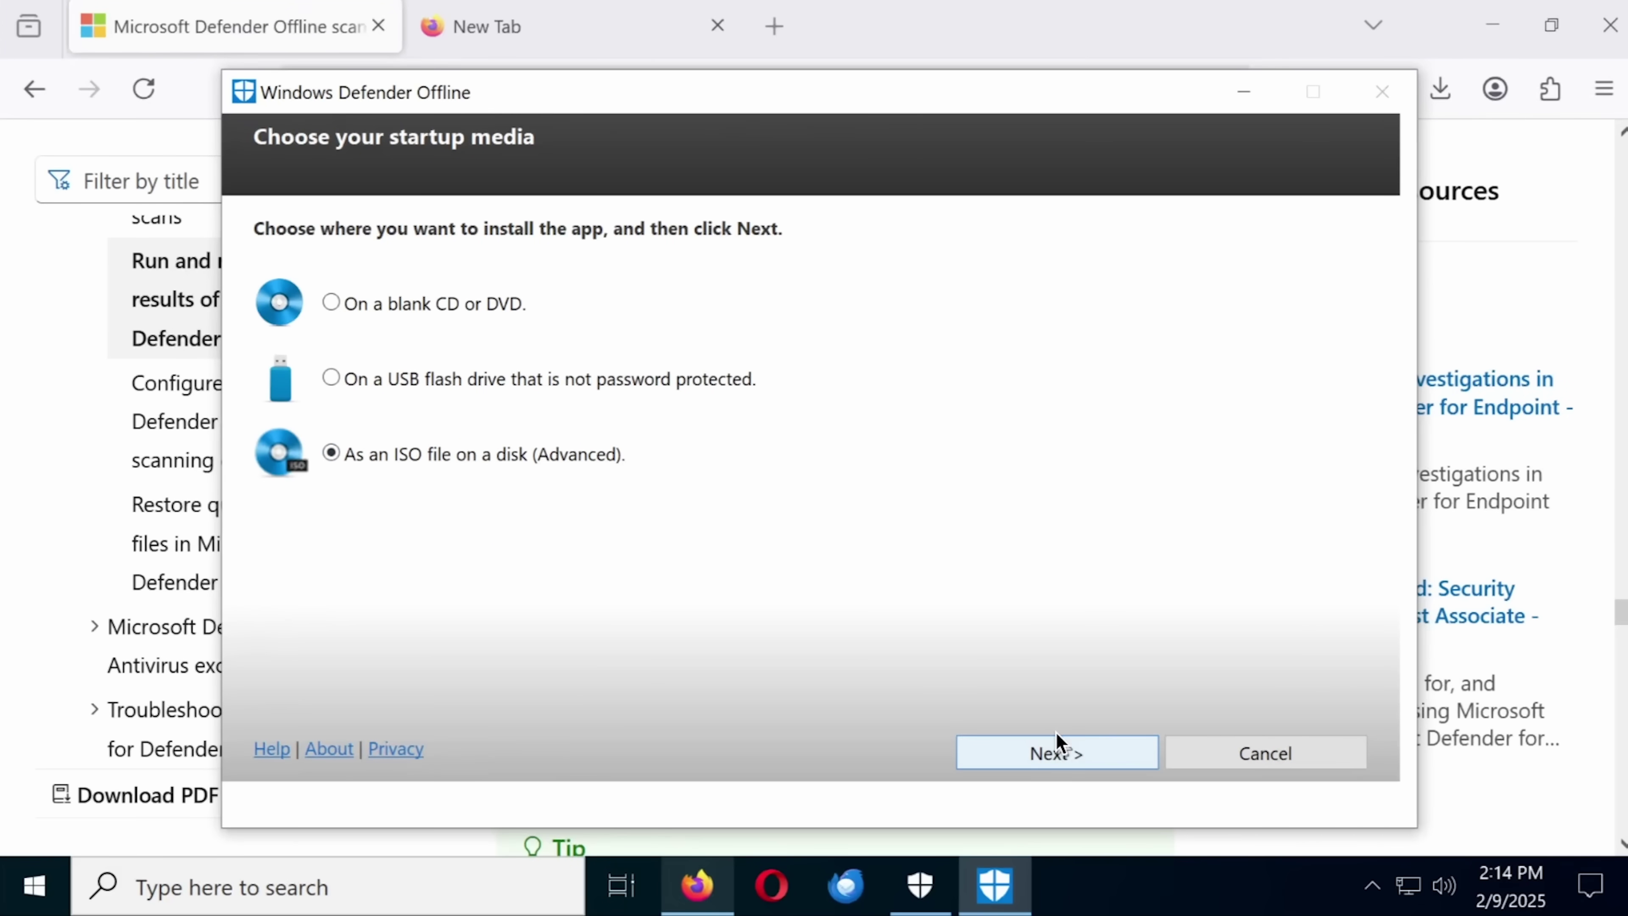
left_click(1077, 756)
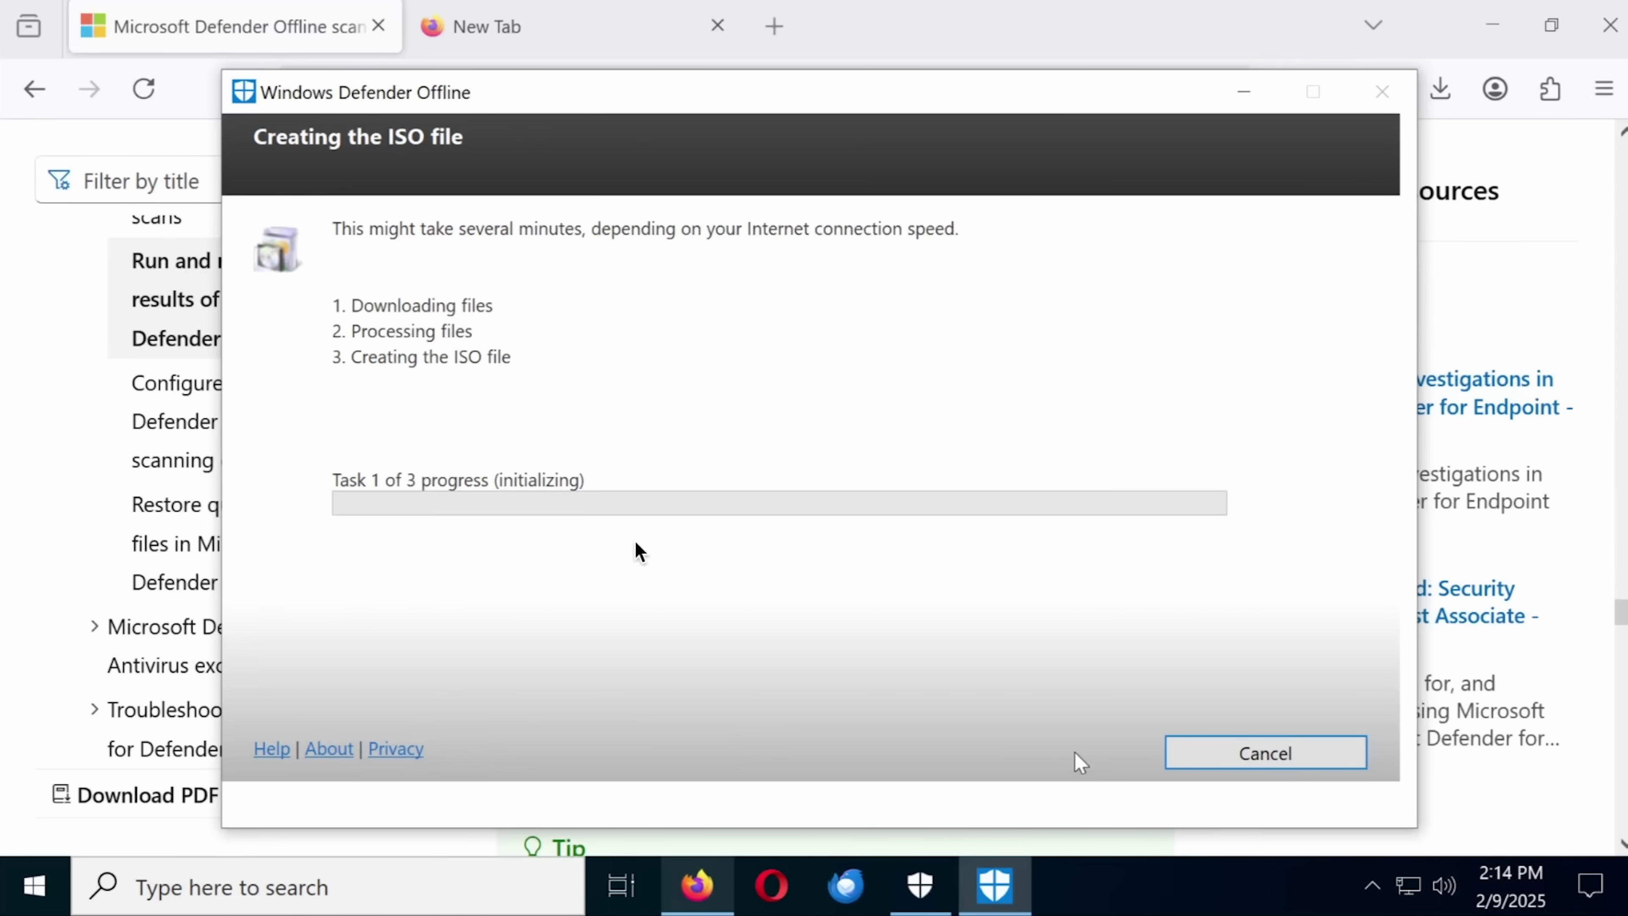
left_click_drag(417, 92, 489, 119)
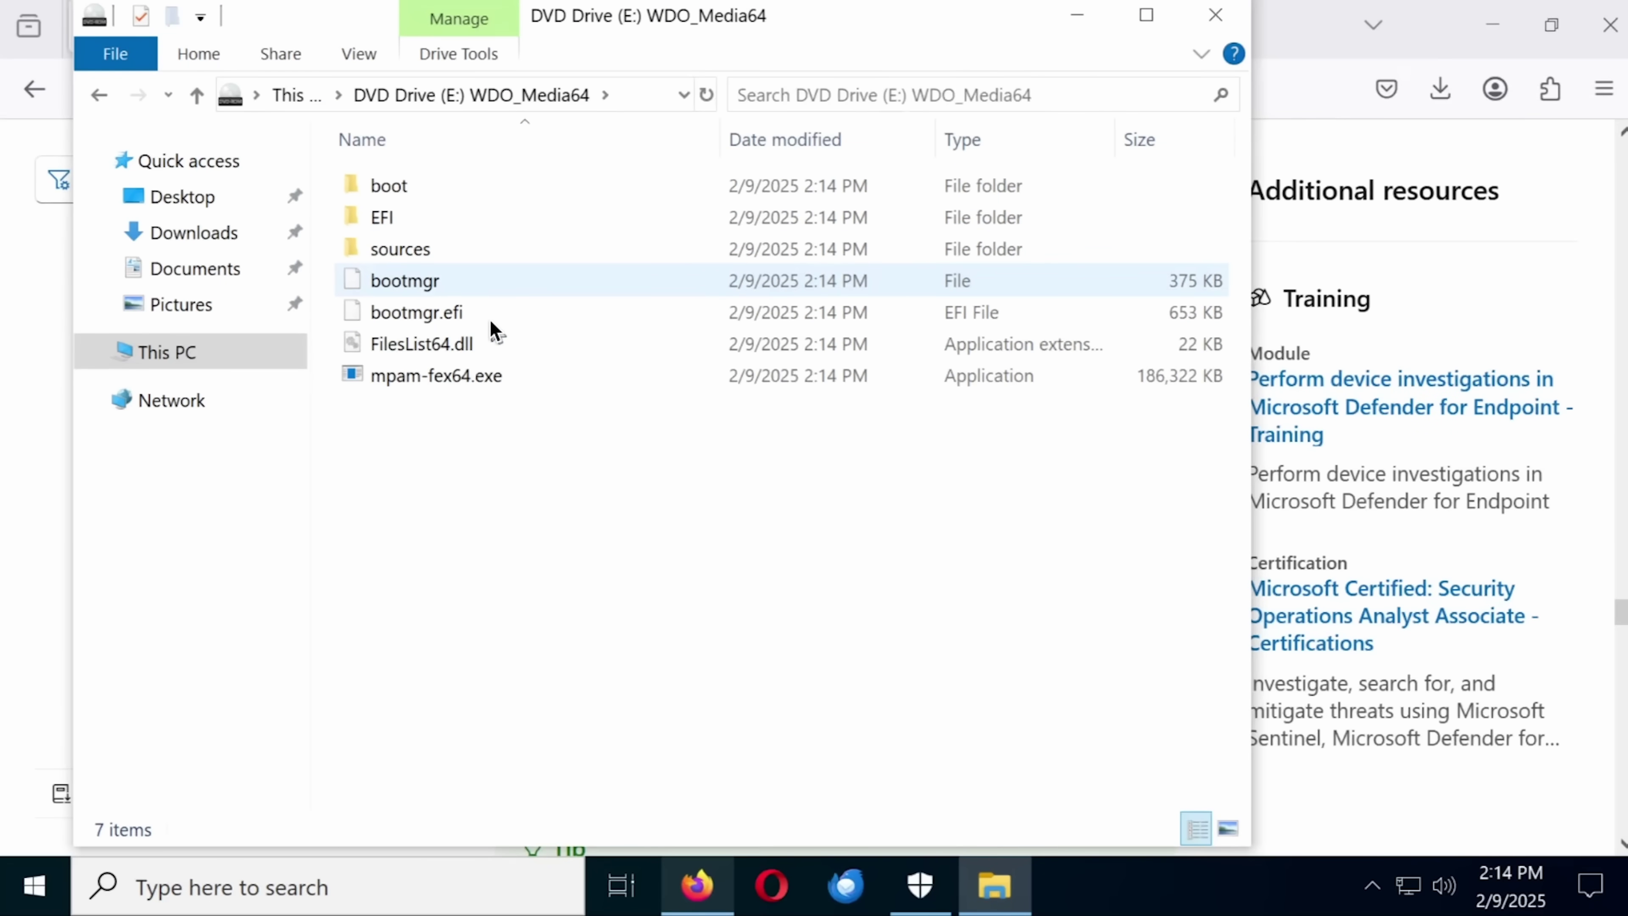
Close the DVD drive window and search 'frst' to reach the BleepingComputer Farbar Recovery Scan Tool page.
key("alt+F4")
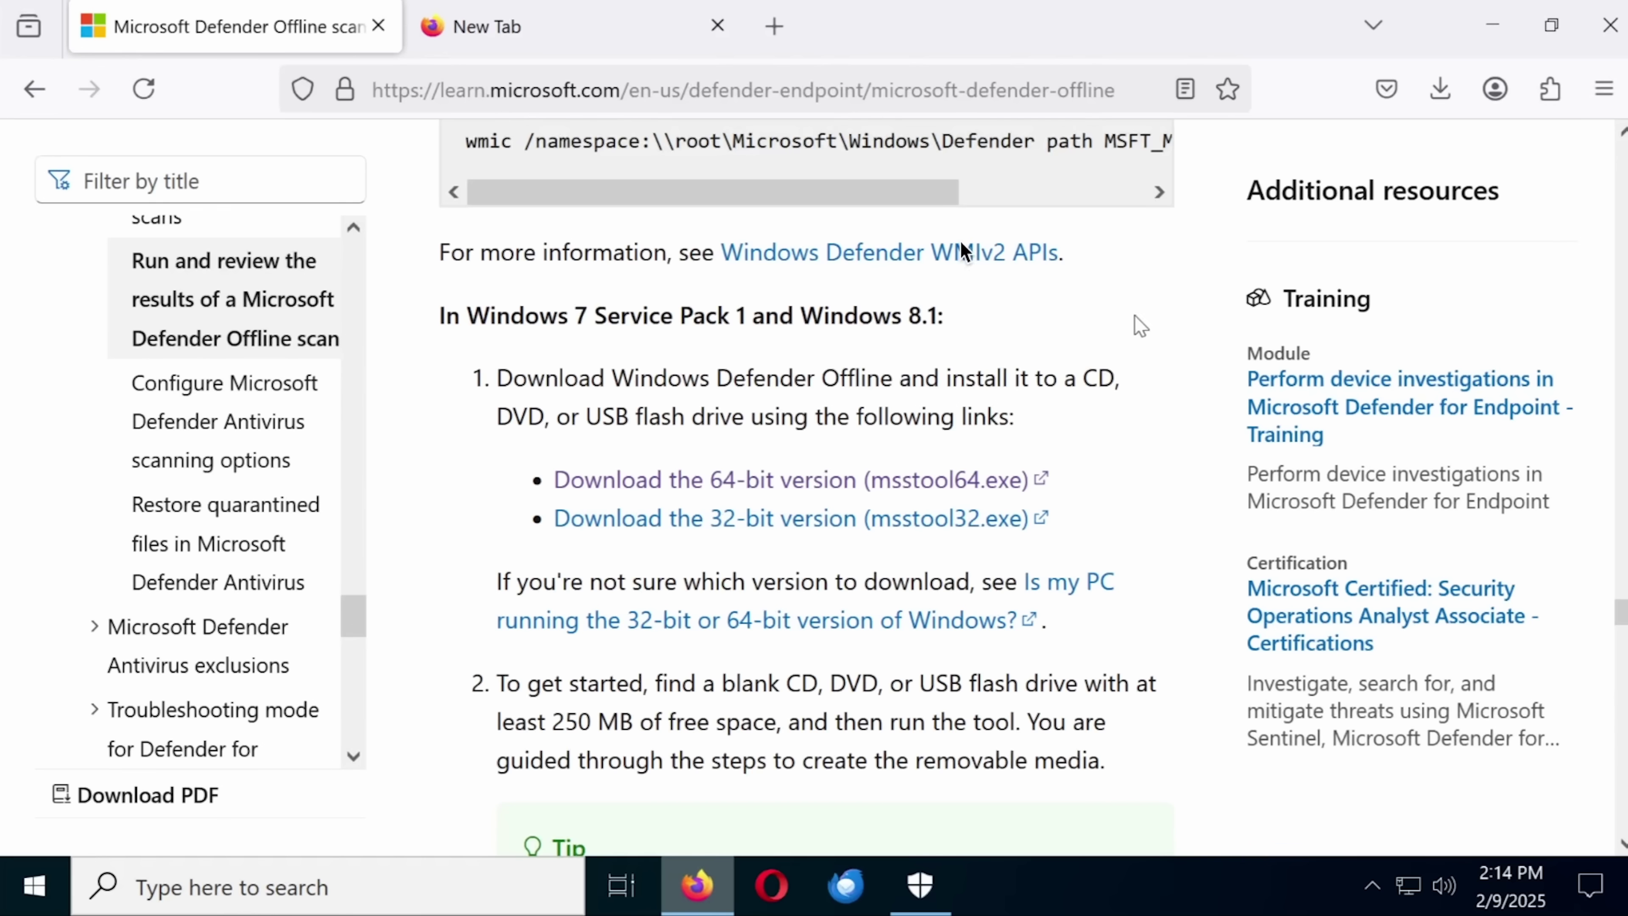
left_click(659, 85)
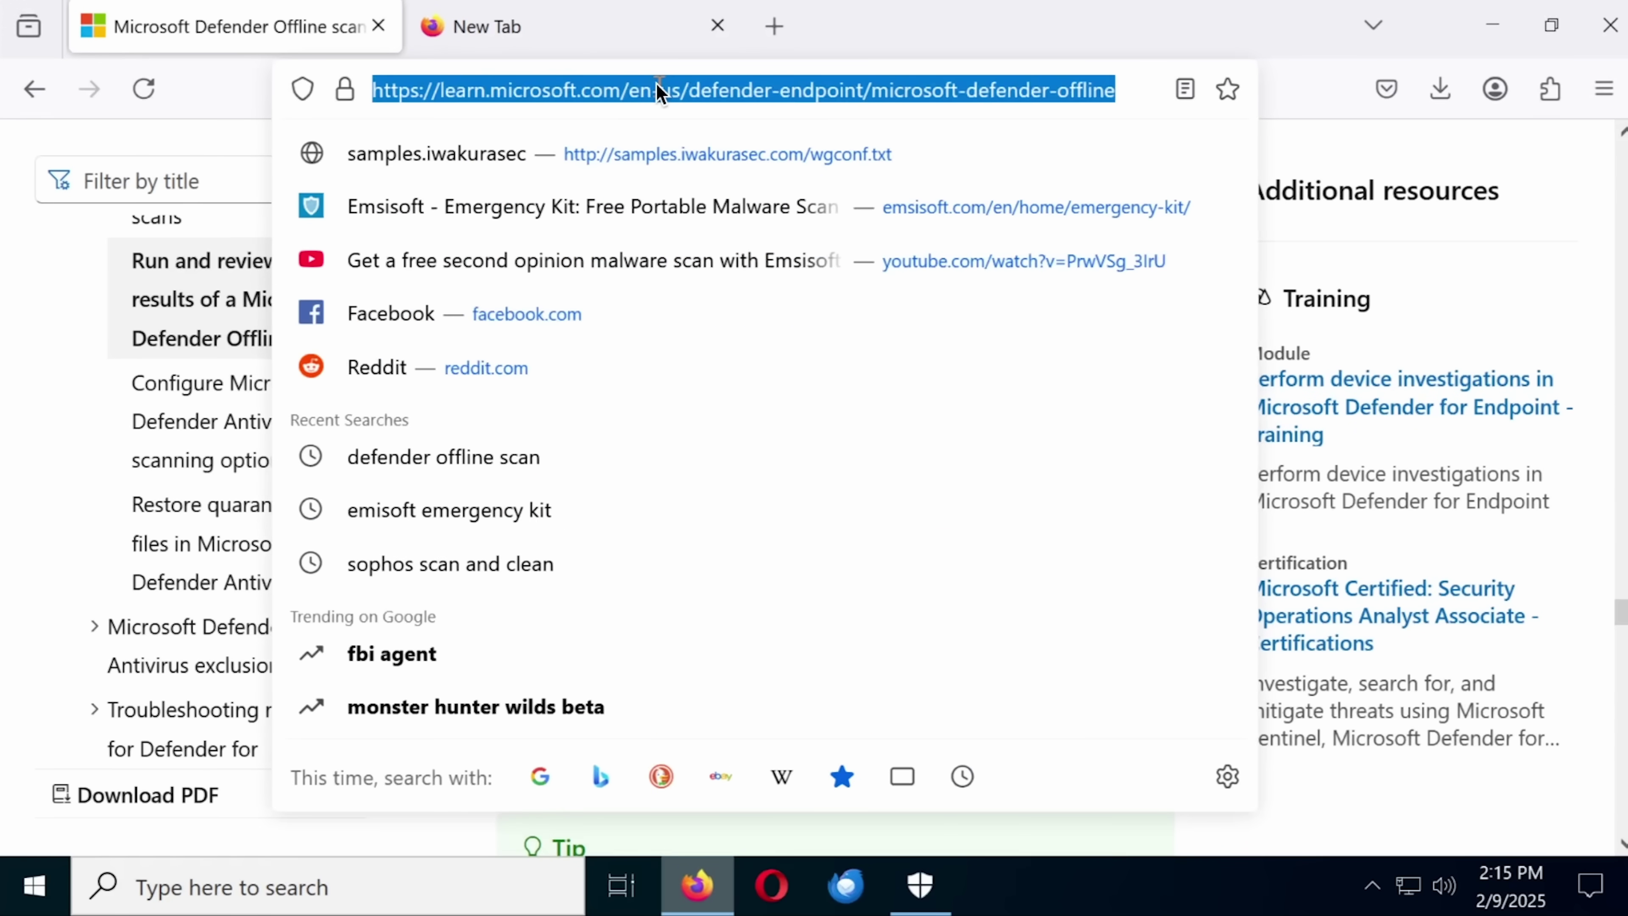
type("frst")
key("Return")
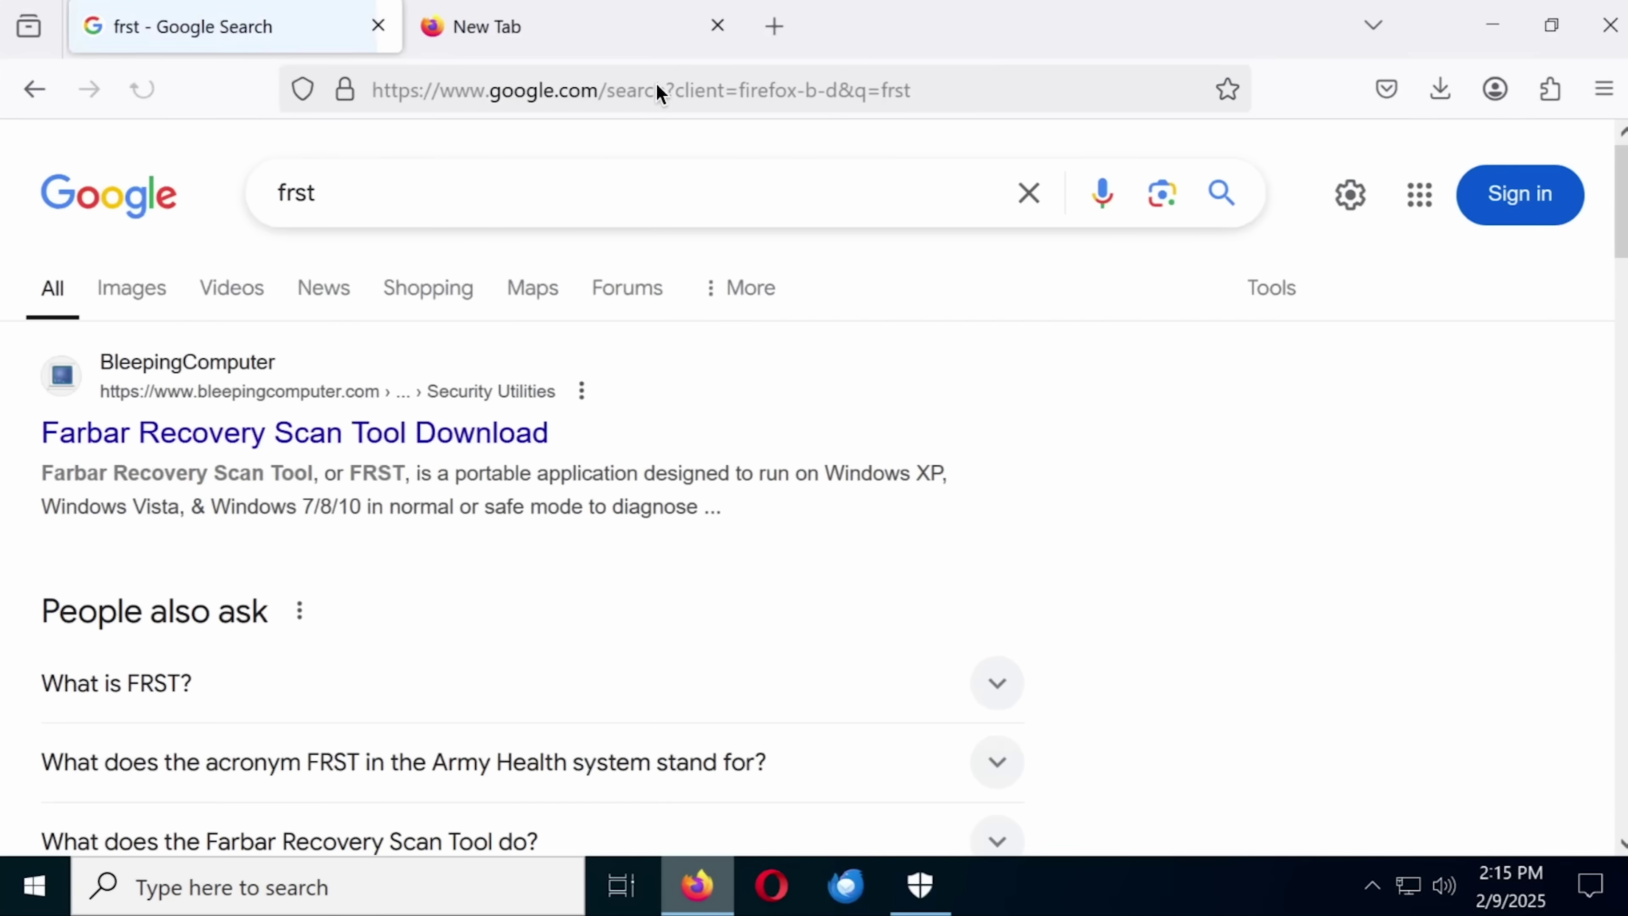
left_click(228, 429)
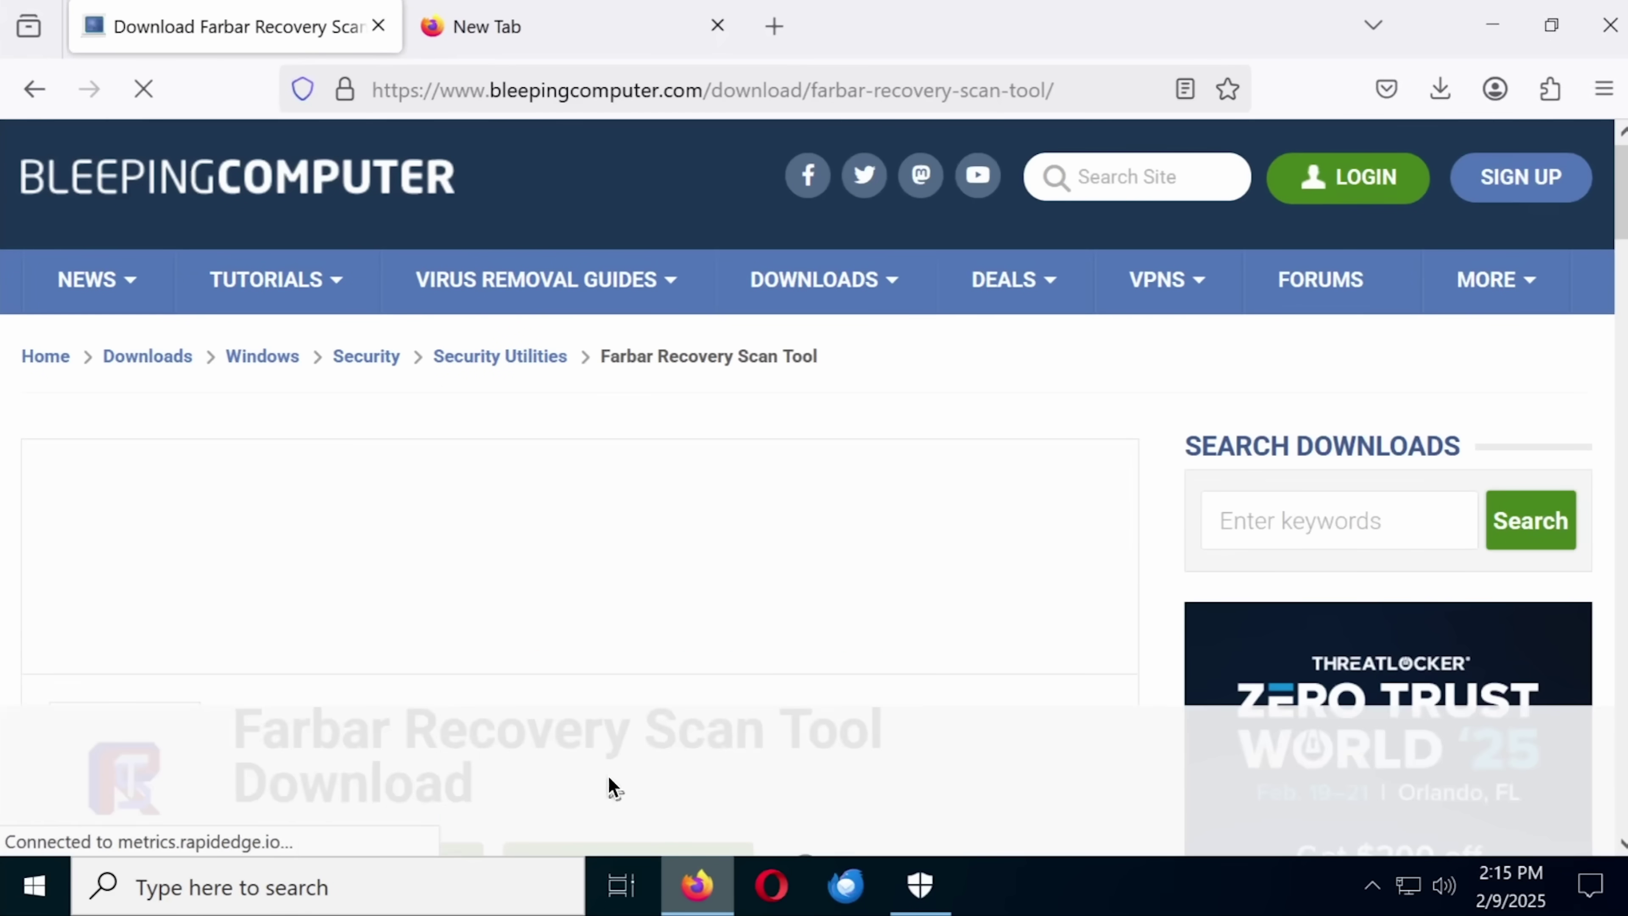
Download the 64-bit Farbar Recovery Scan Tool and show the recent downloads list.
scroll(733, 604, "down", 5)
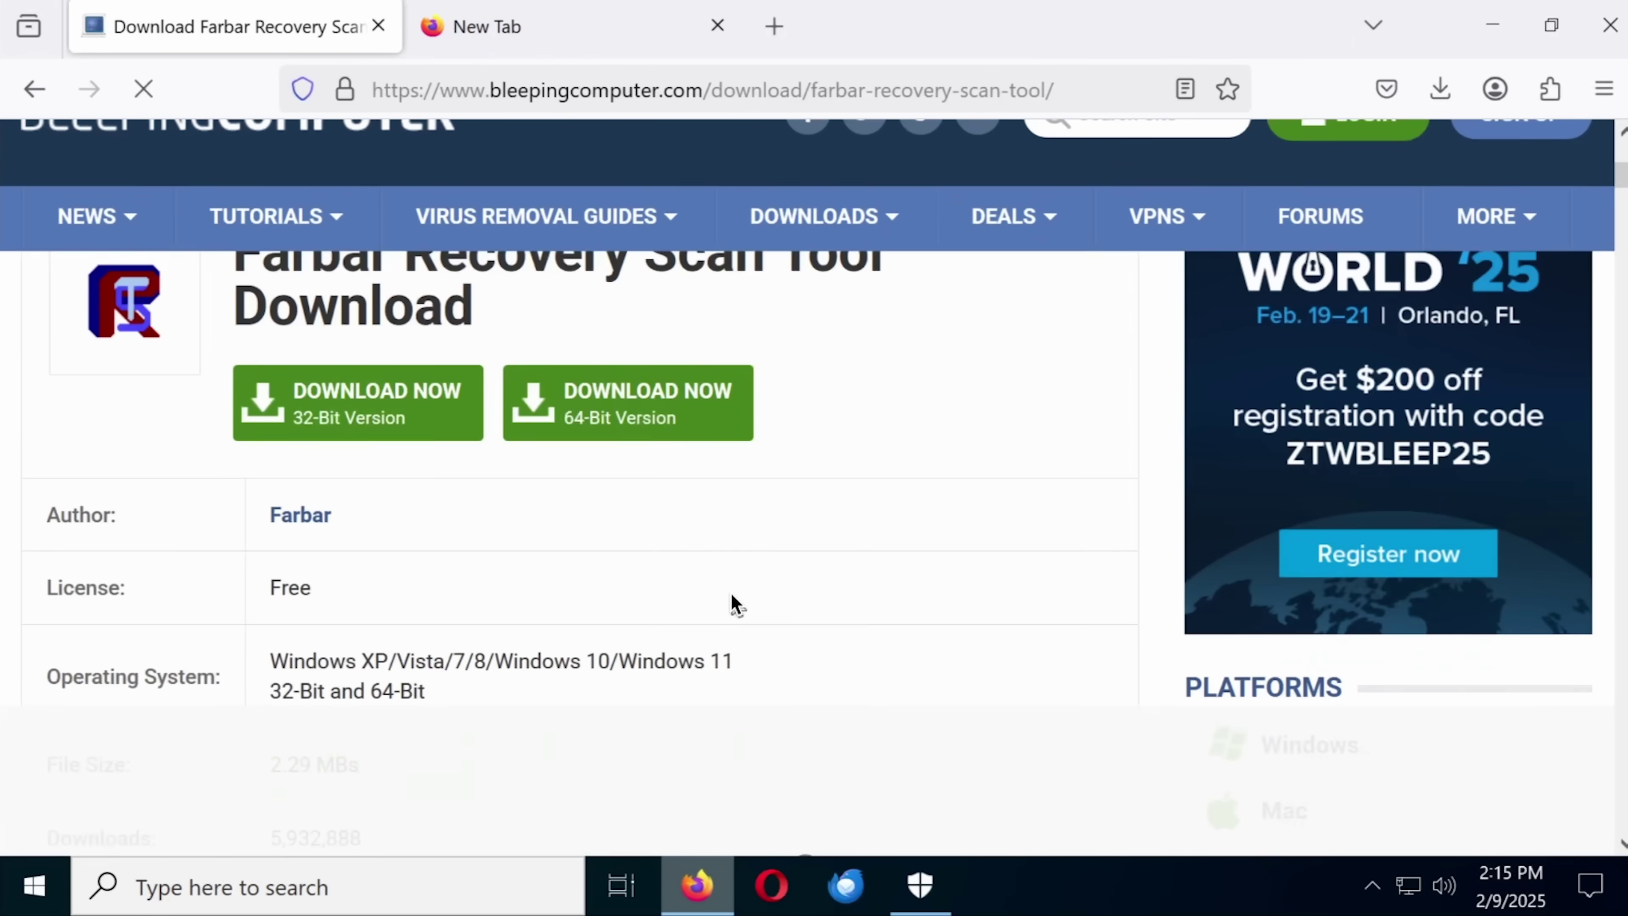
left_click(625, 416)
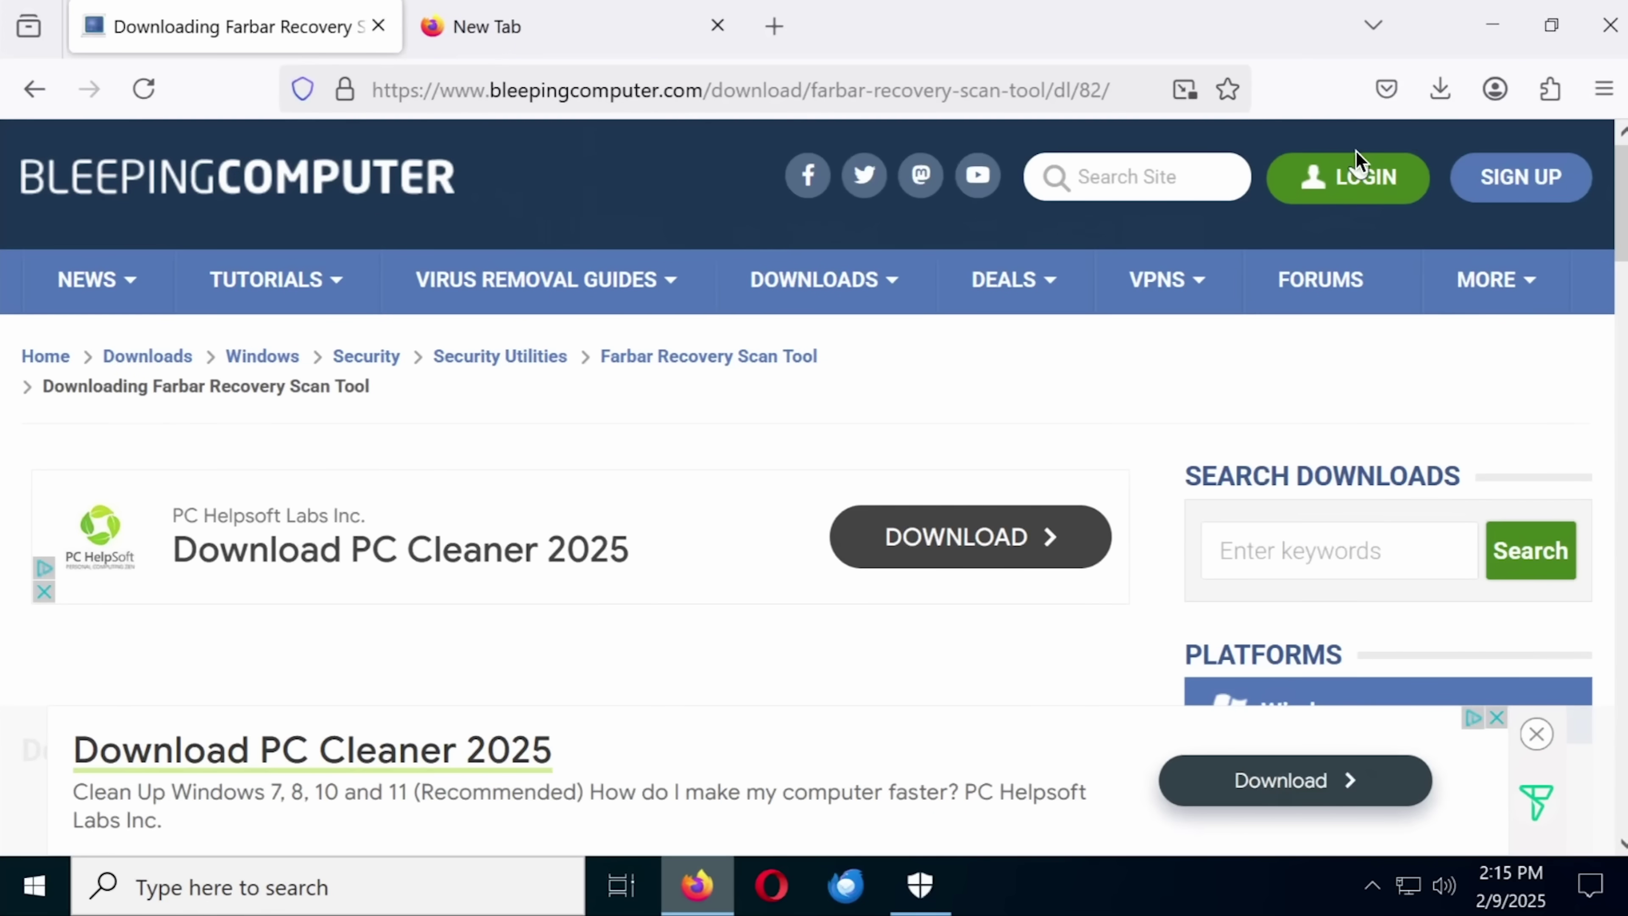
scroll(1020, 391, "down", 10)
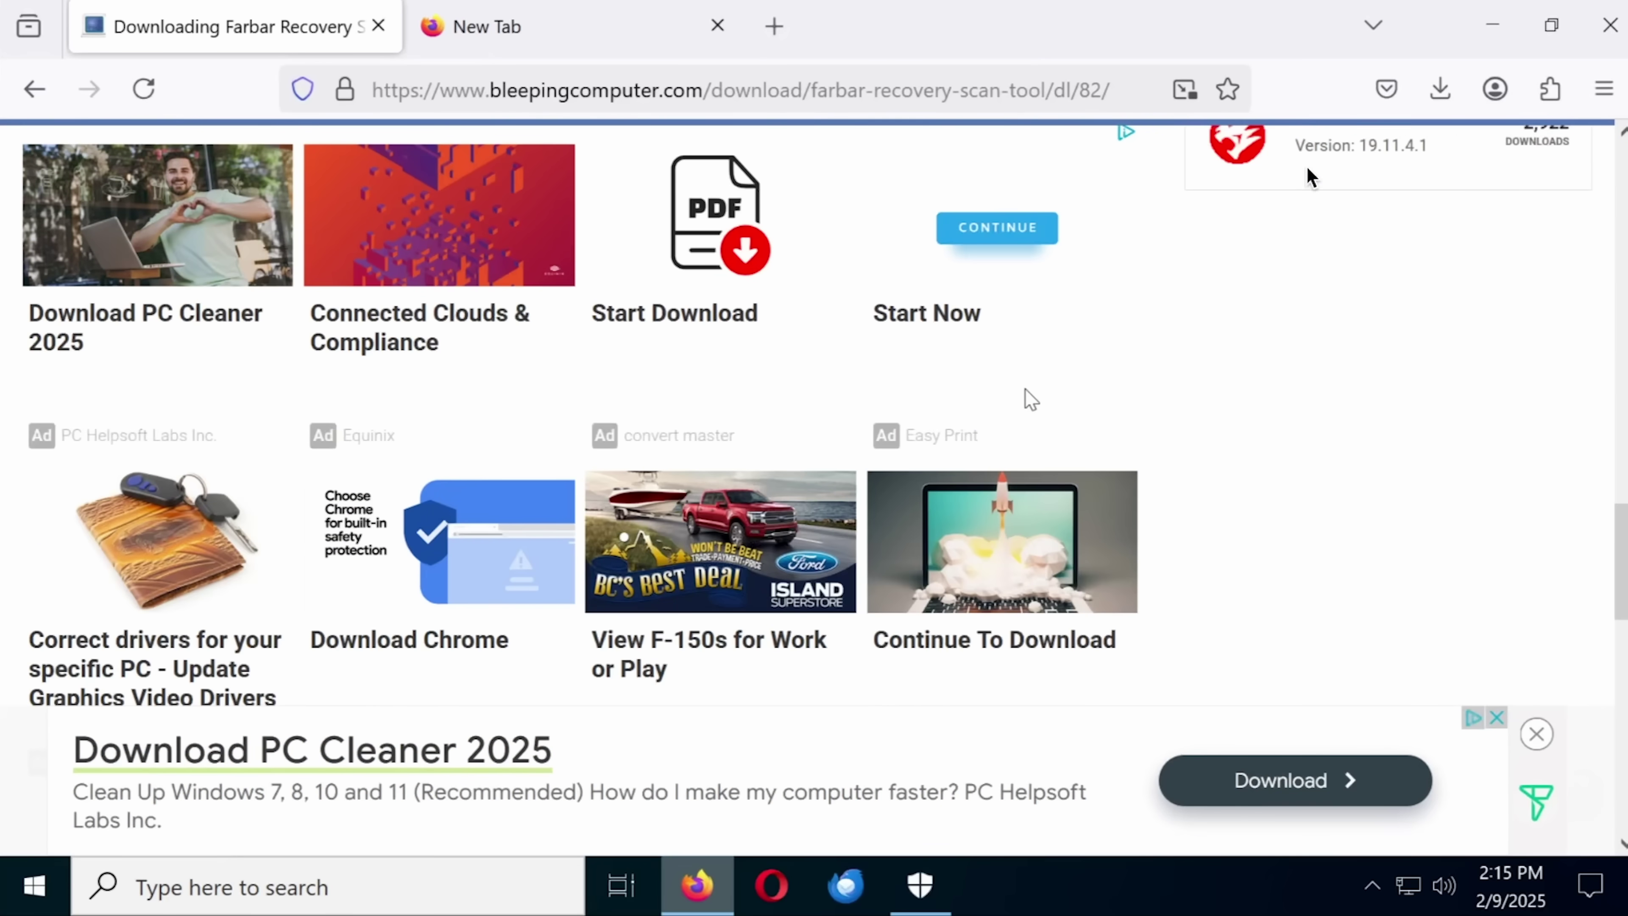
left_click(1440, 90)
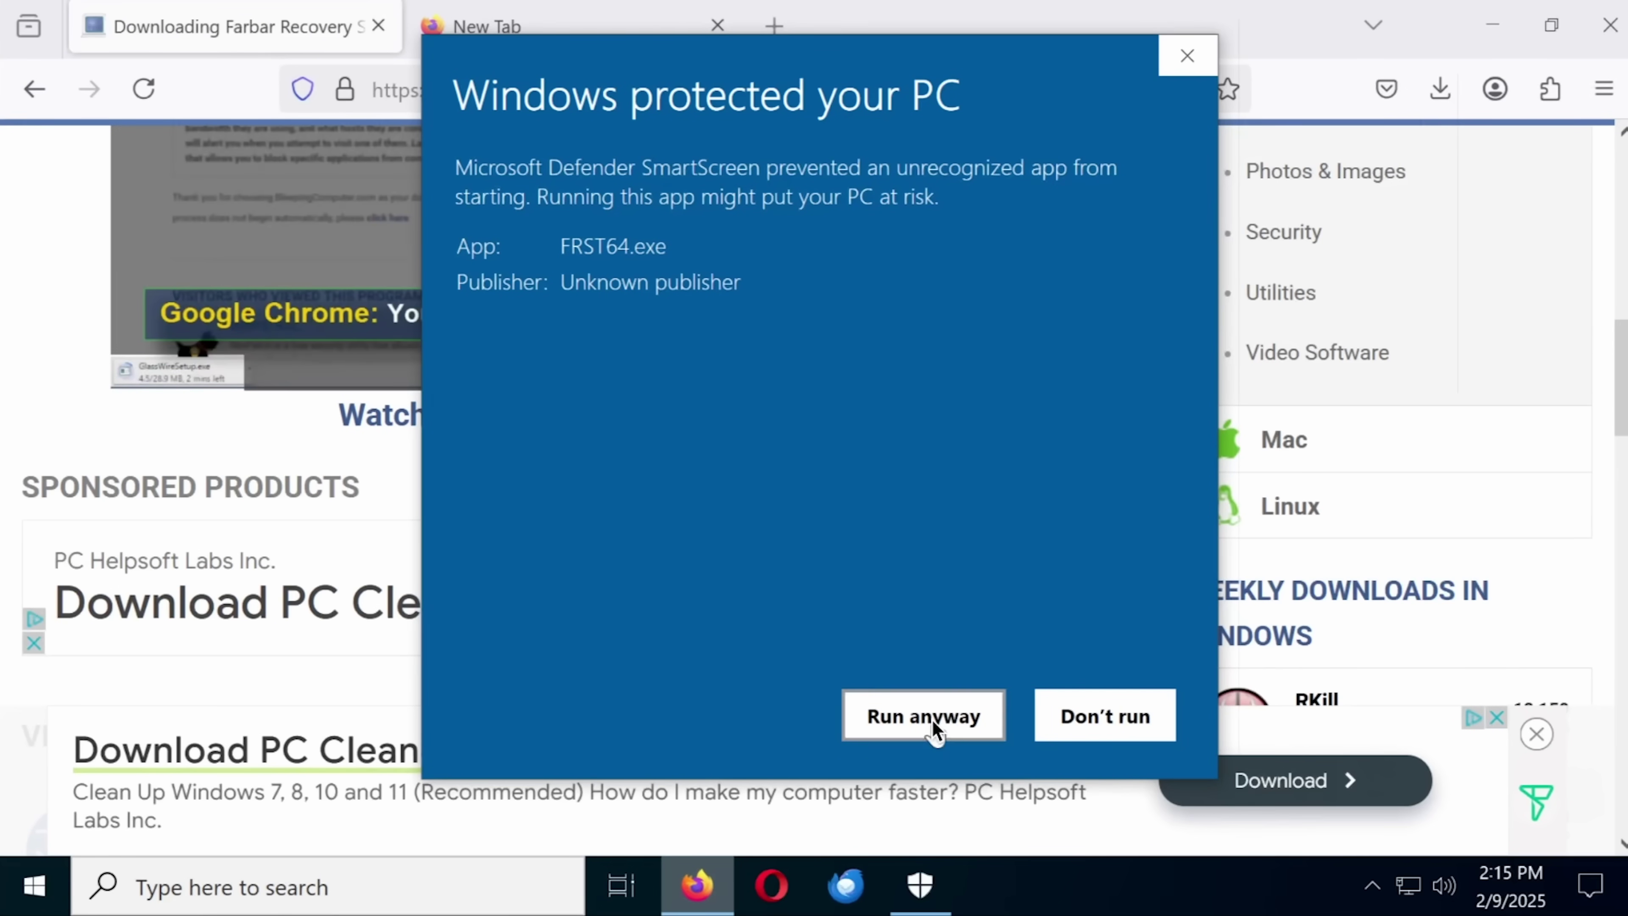
Run FRST64.exe past the SmartScreen and UAC prompts, accept the disclaimer, and start the scan.
left_click(936, 721)
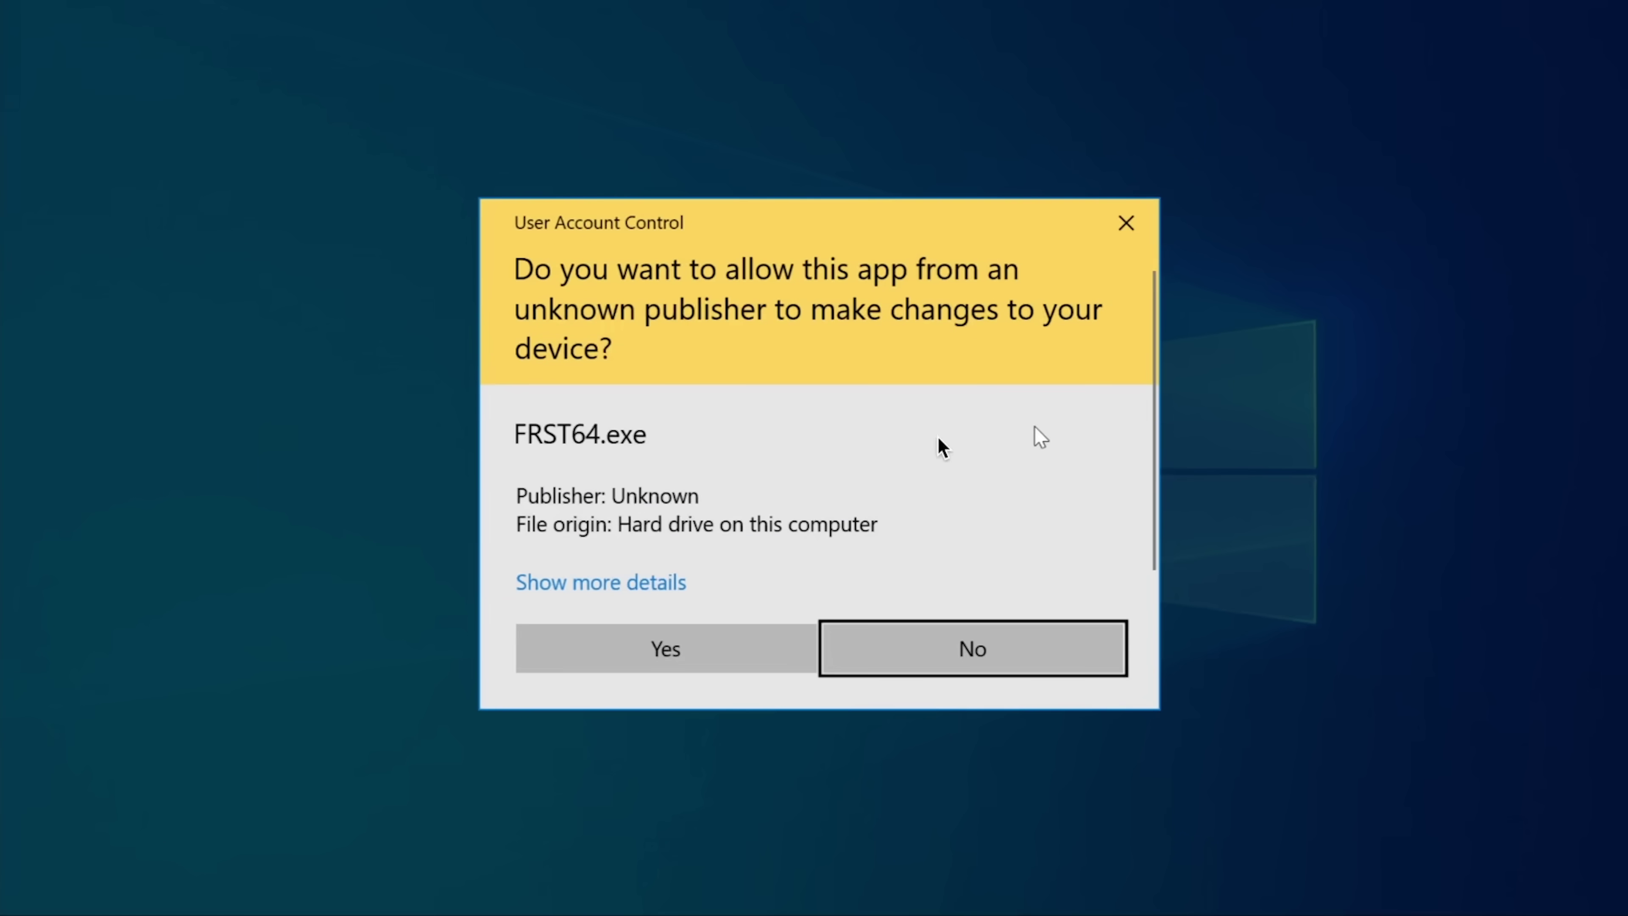
left_click(766, 667)
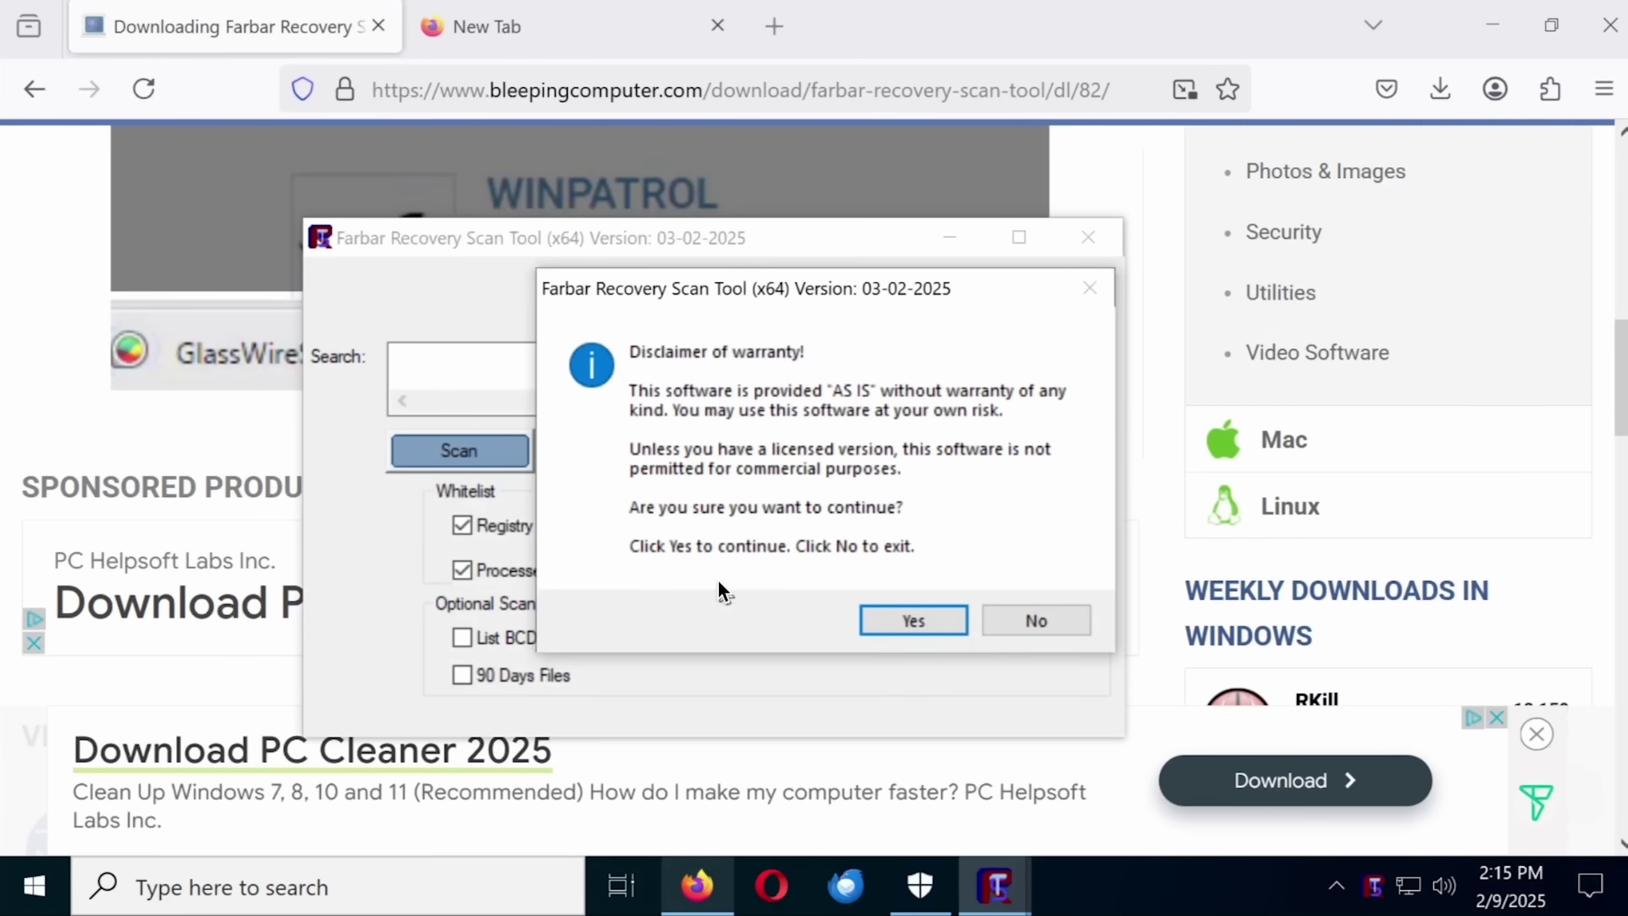
left_click(927, 619)
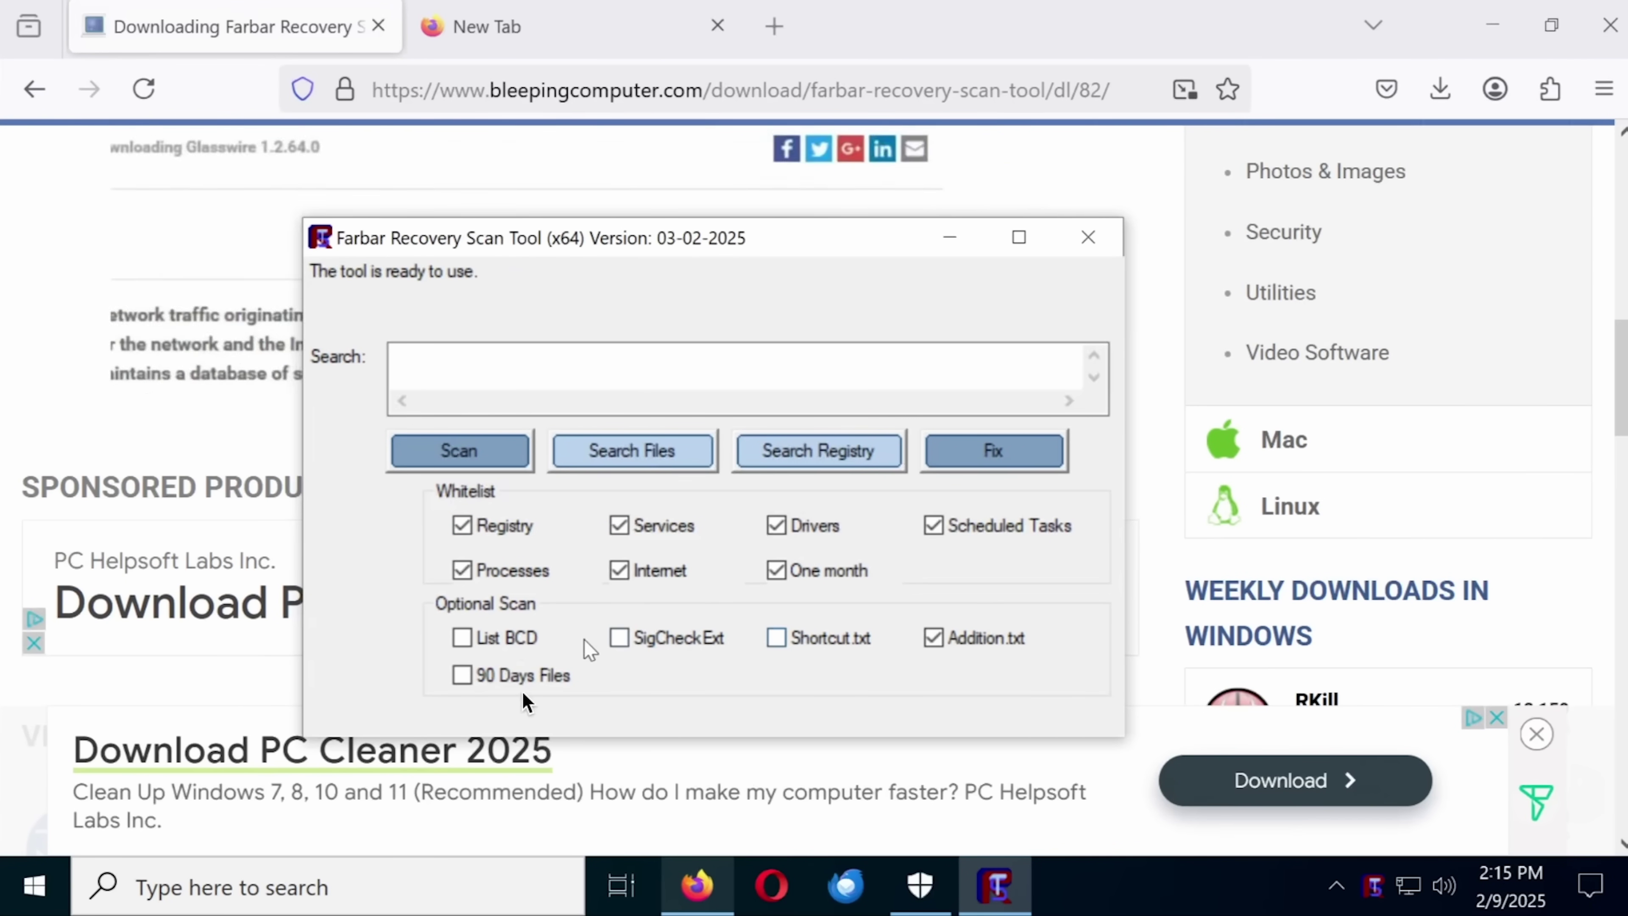
left_click(466, 449)
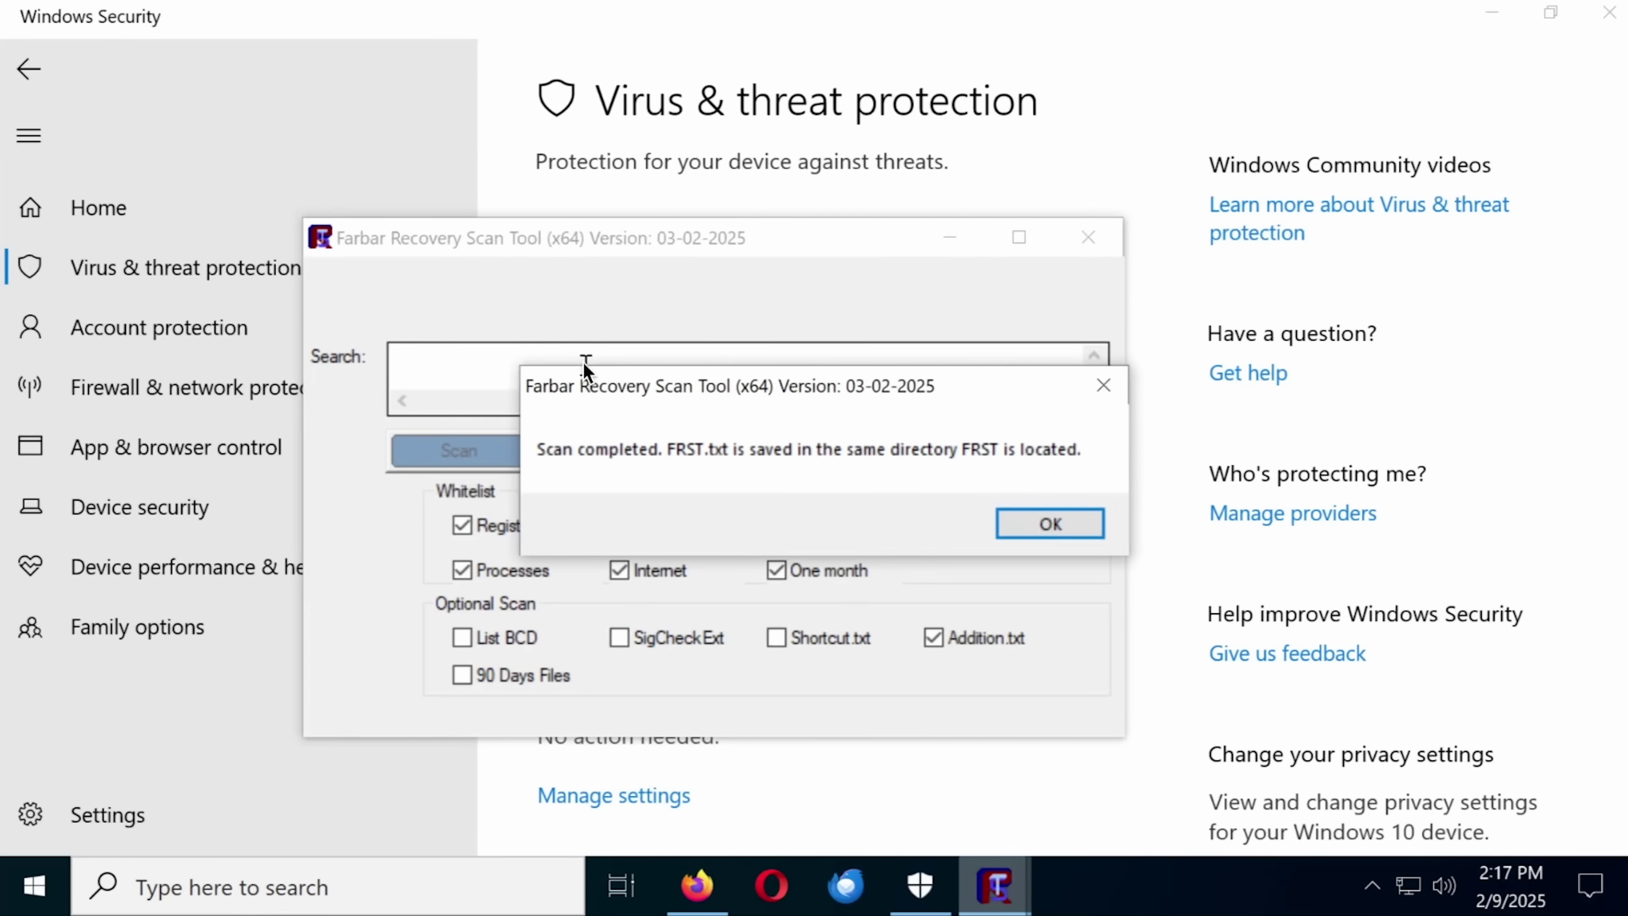
Dismiss the scan-completed and Addition.txt-saved messages and arrange the two Notepad log windows.
key("Return")
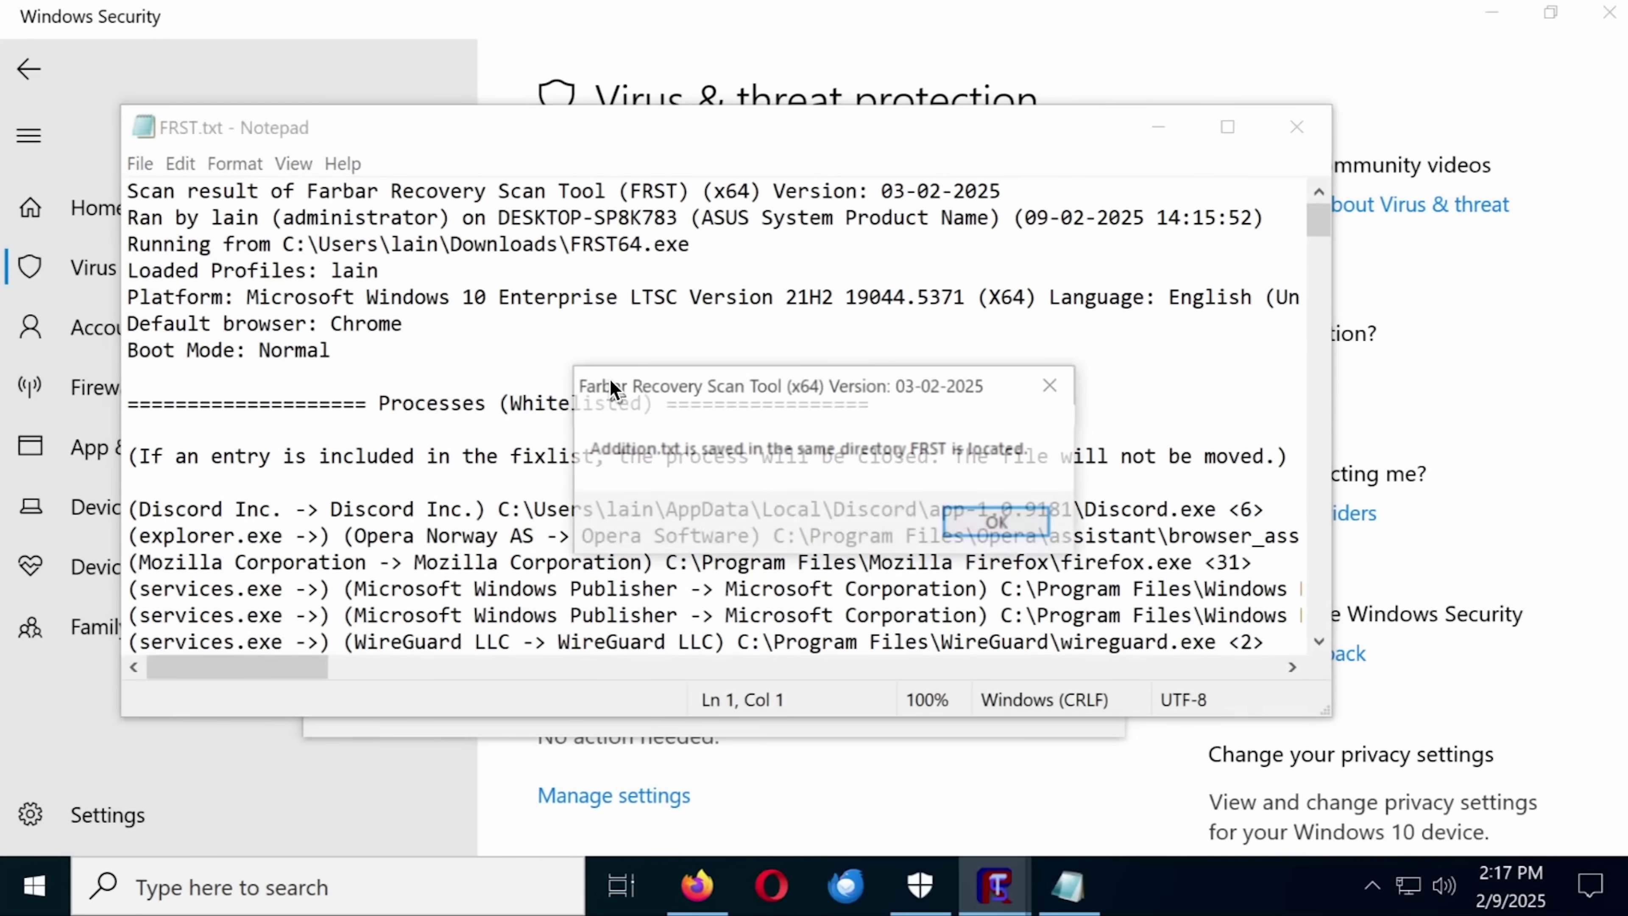
left_click(1003, 522)
left_click_drag(524, 141, 699, 217)
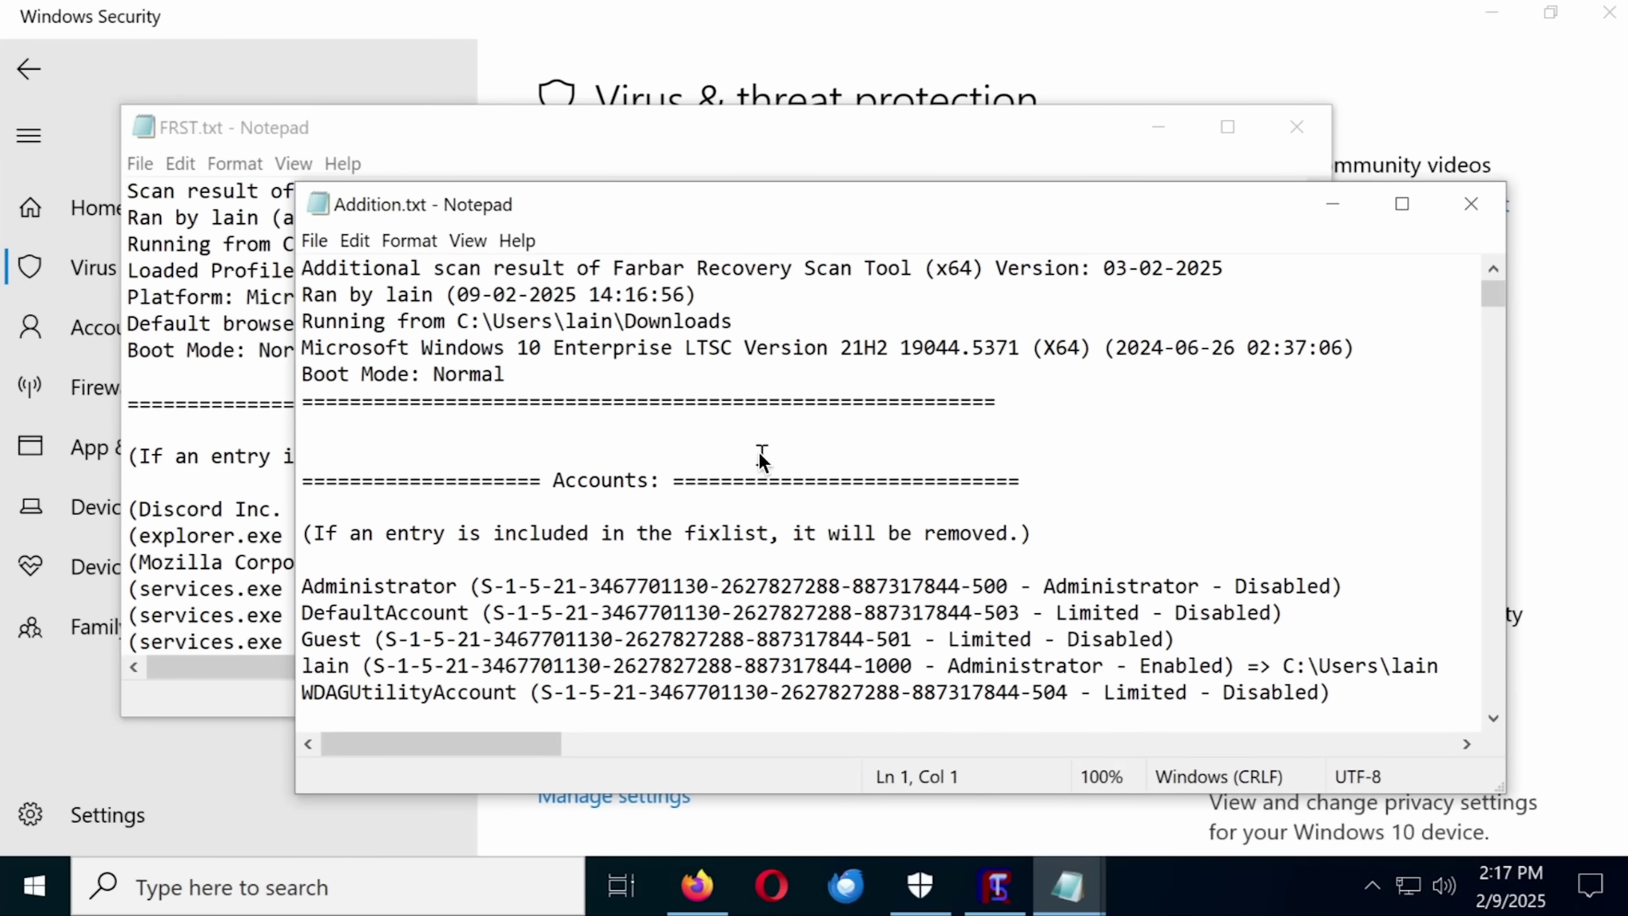
left_click_drag(1168, 443, 1154, 375)
left_click_drag(1487, 302, 1519, 677)
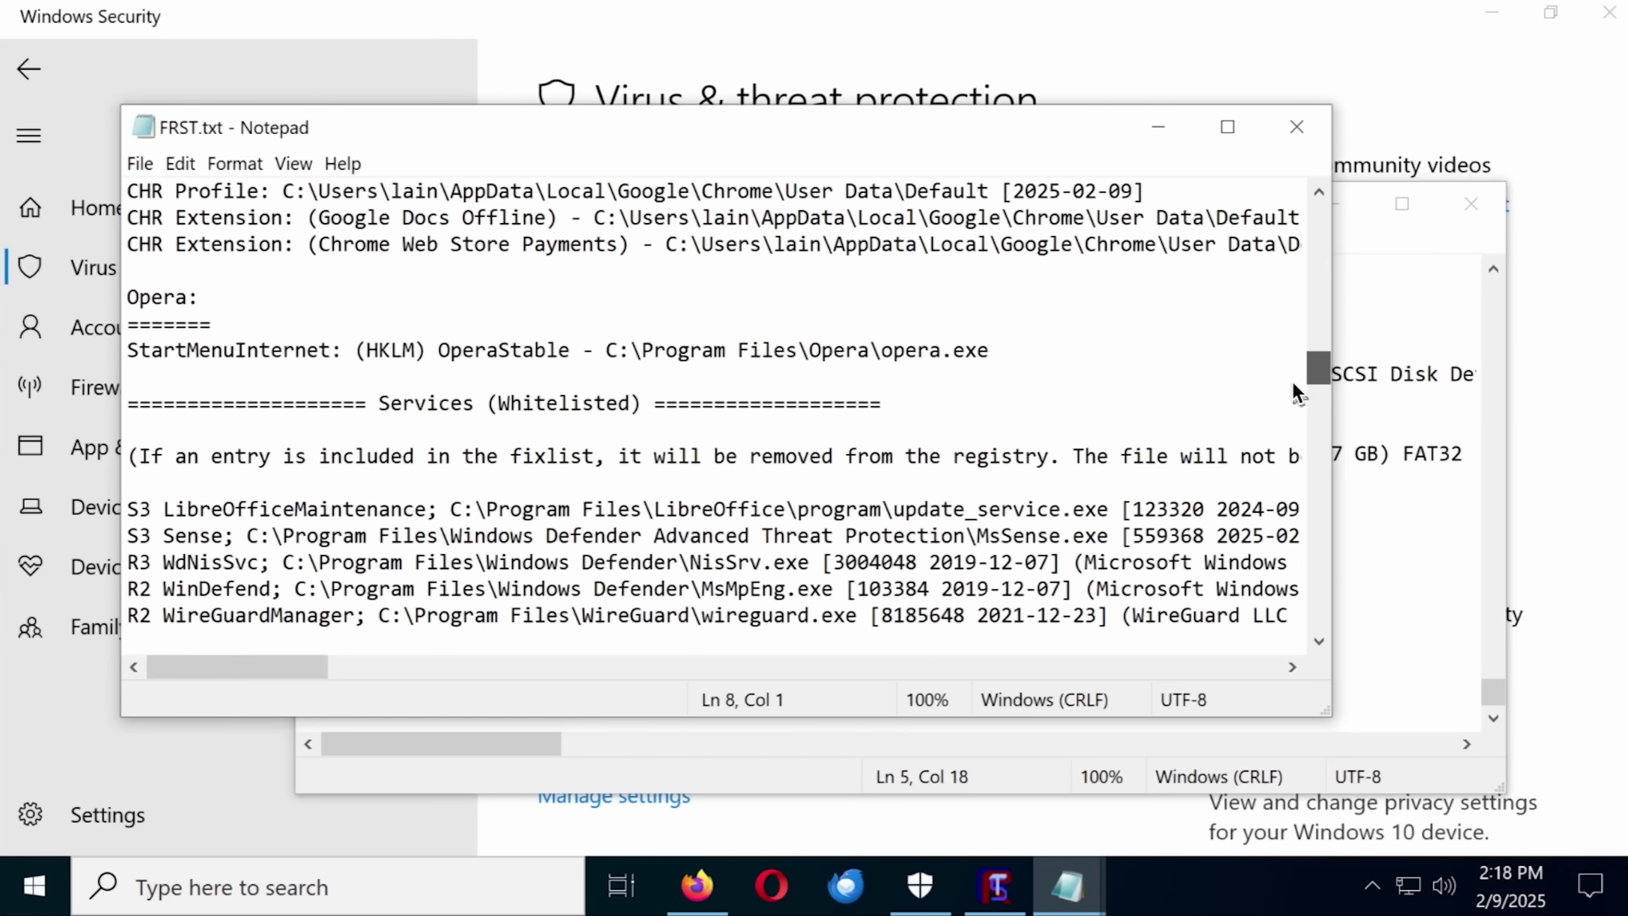
Scroll through the FRST.txt log, checking the section under the Edge heading.
scroll(1292, 385, "down", 3)
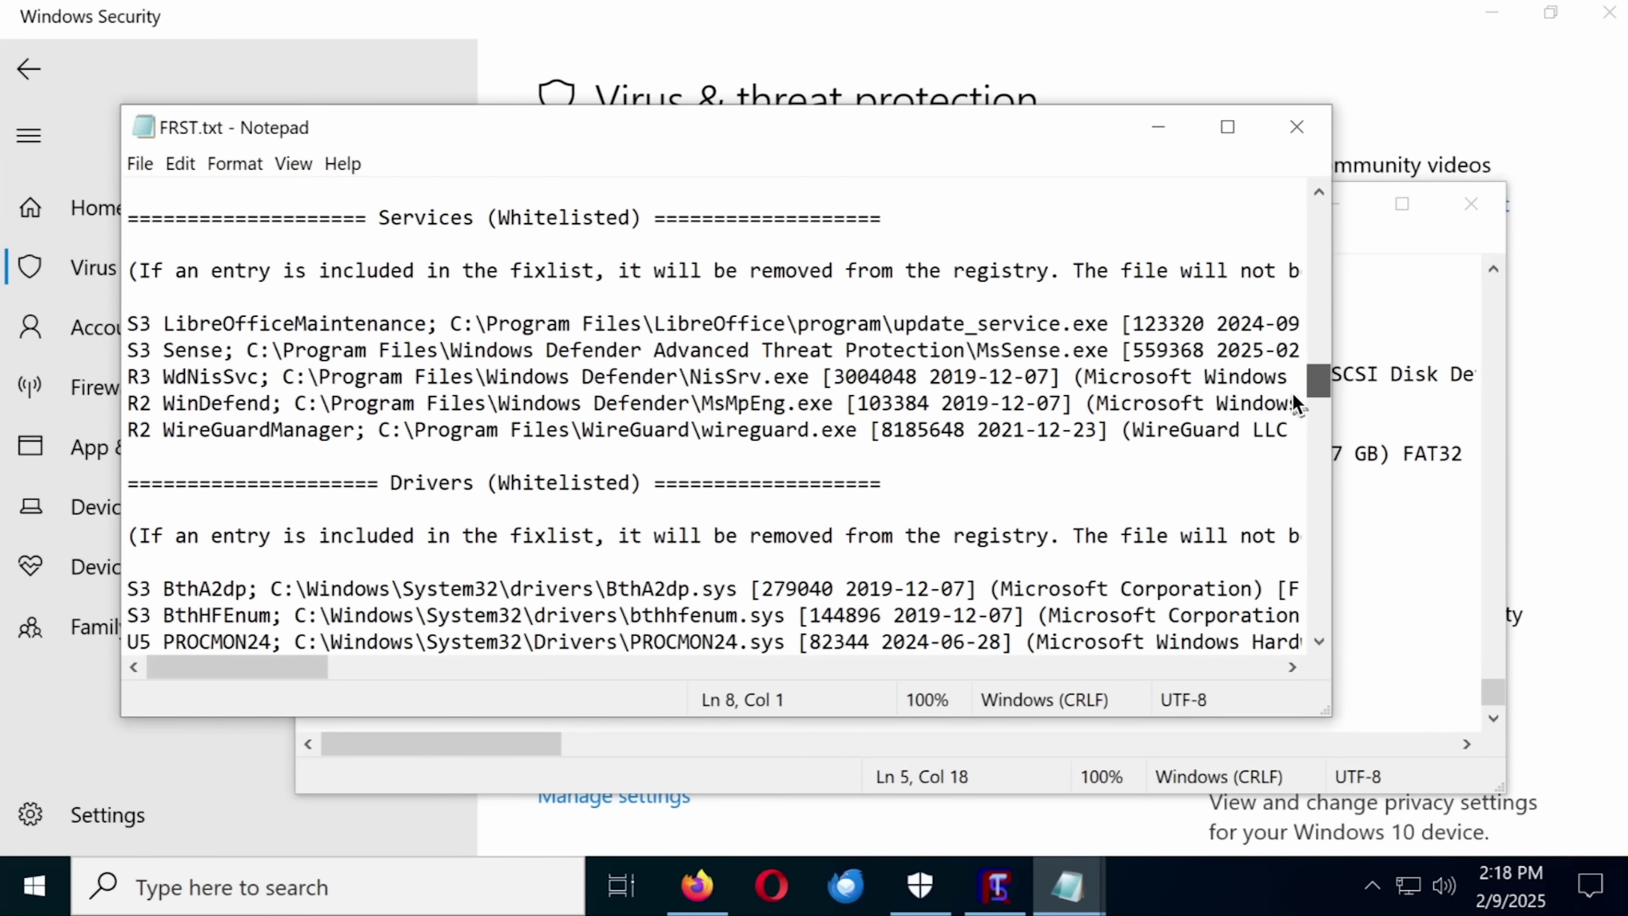
left_click_drag(1313, 392, 1310, 445)
scroll(1001, 356, "up", 1)
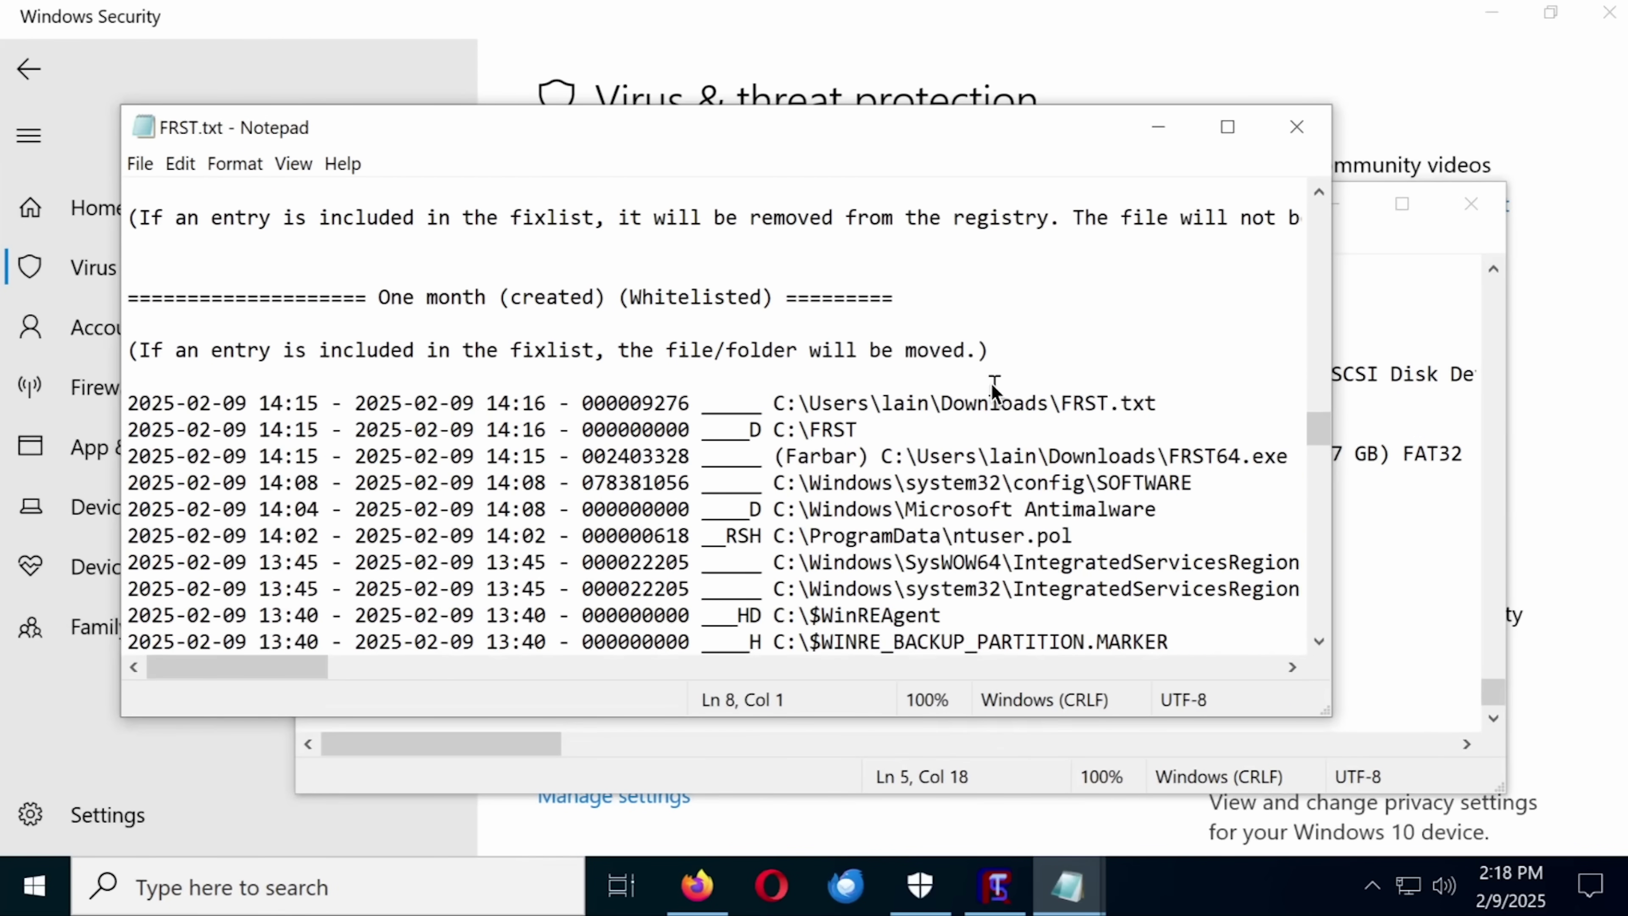
scroll(1009, 400, "down", 10)
scroll(1009, 399, "down", 6)
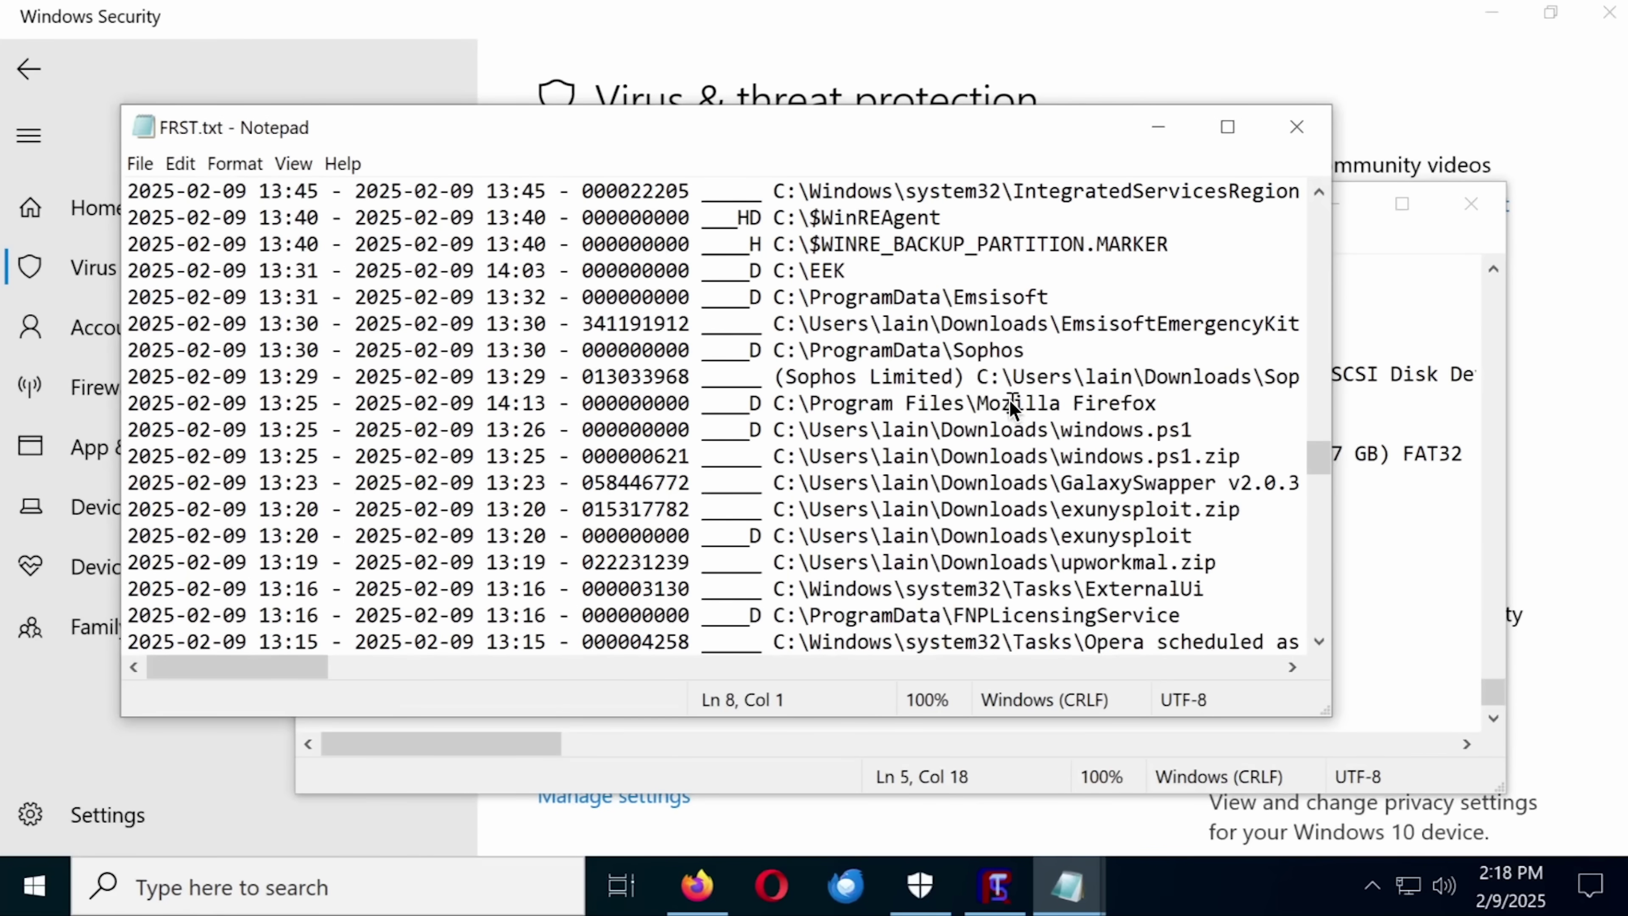
scroll(1009, 400, "up", 20)
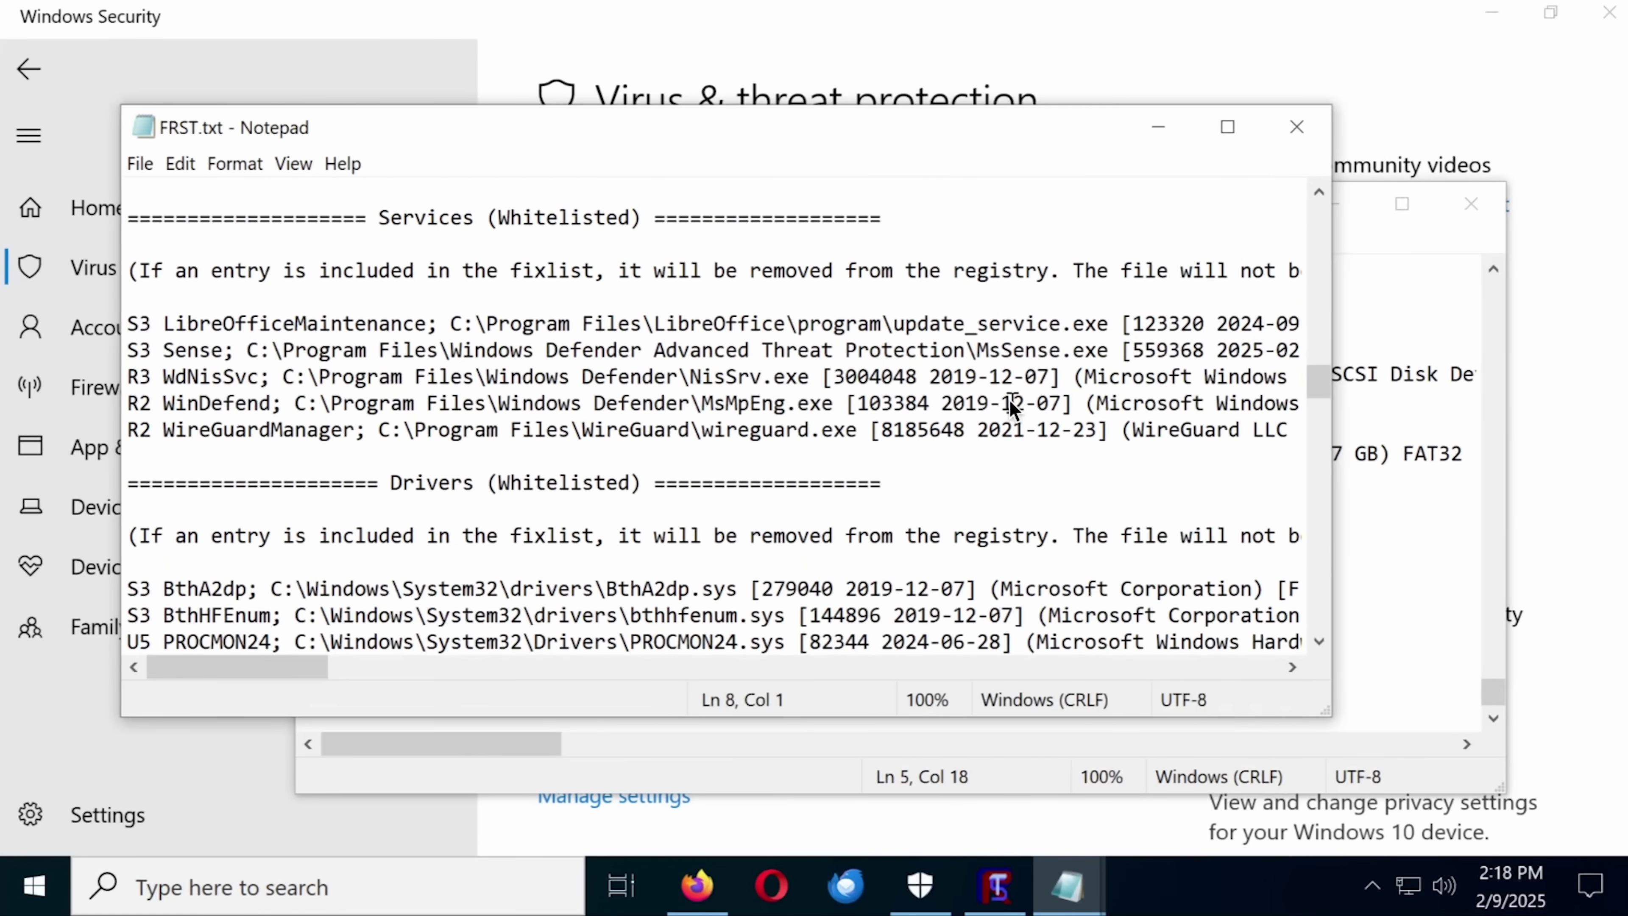
scroll(853, 372, "up", 5)
double_click(873, 397)
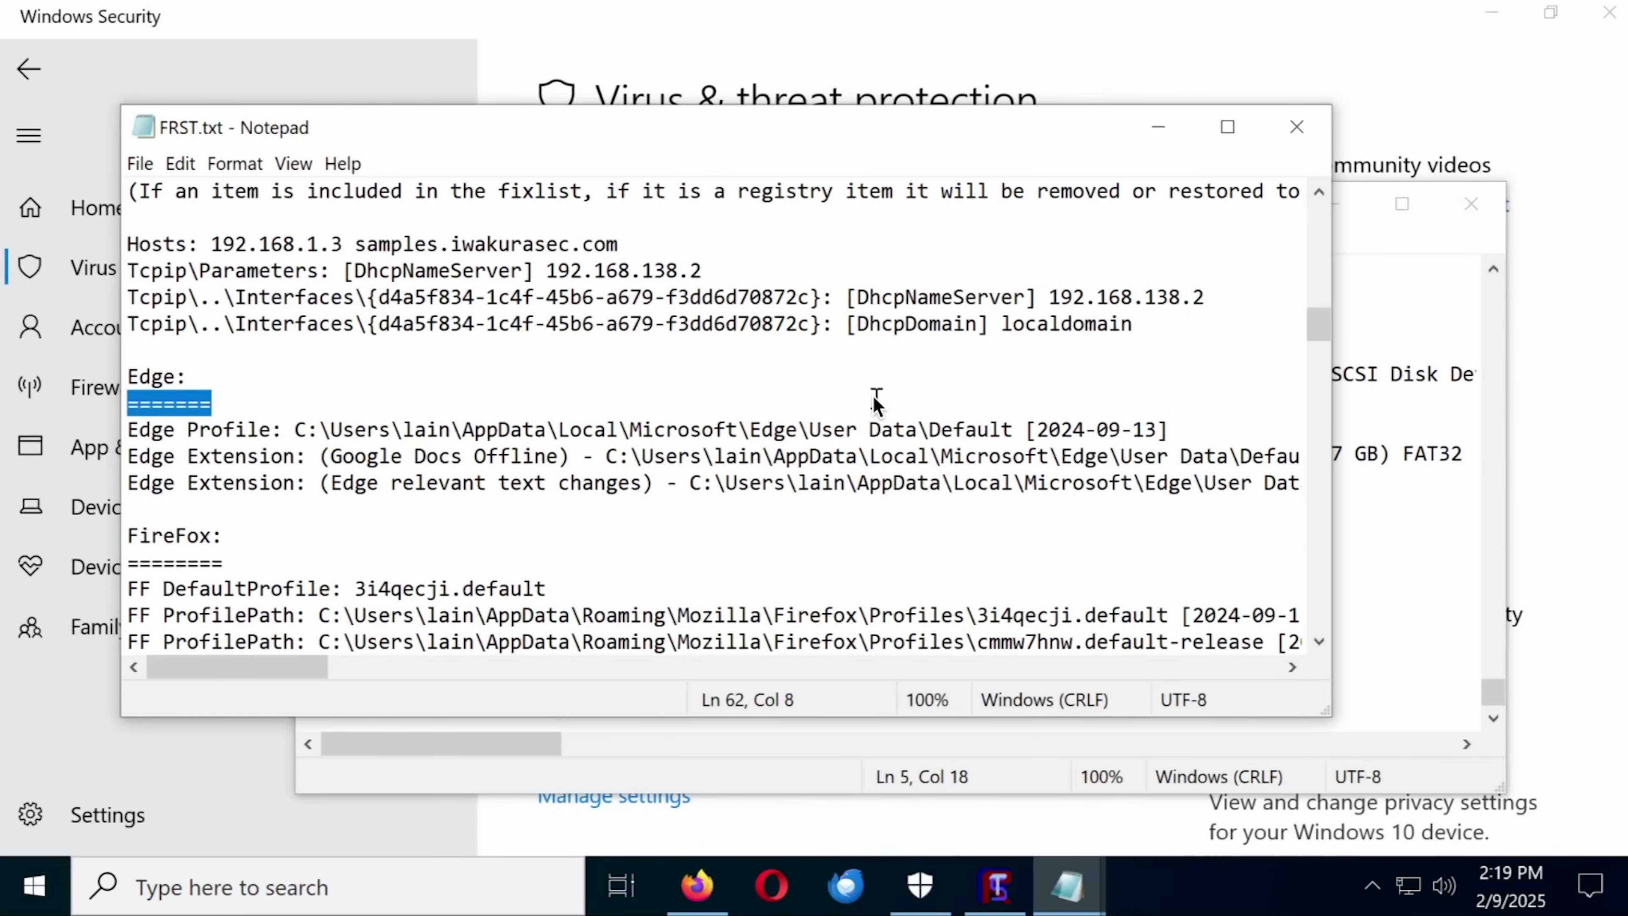
left_click(873, 394)
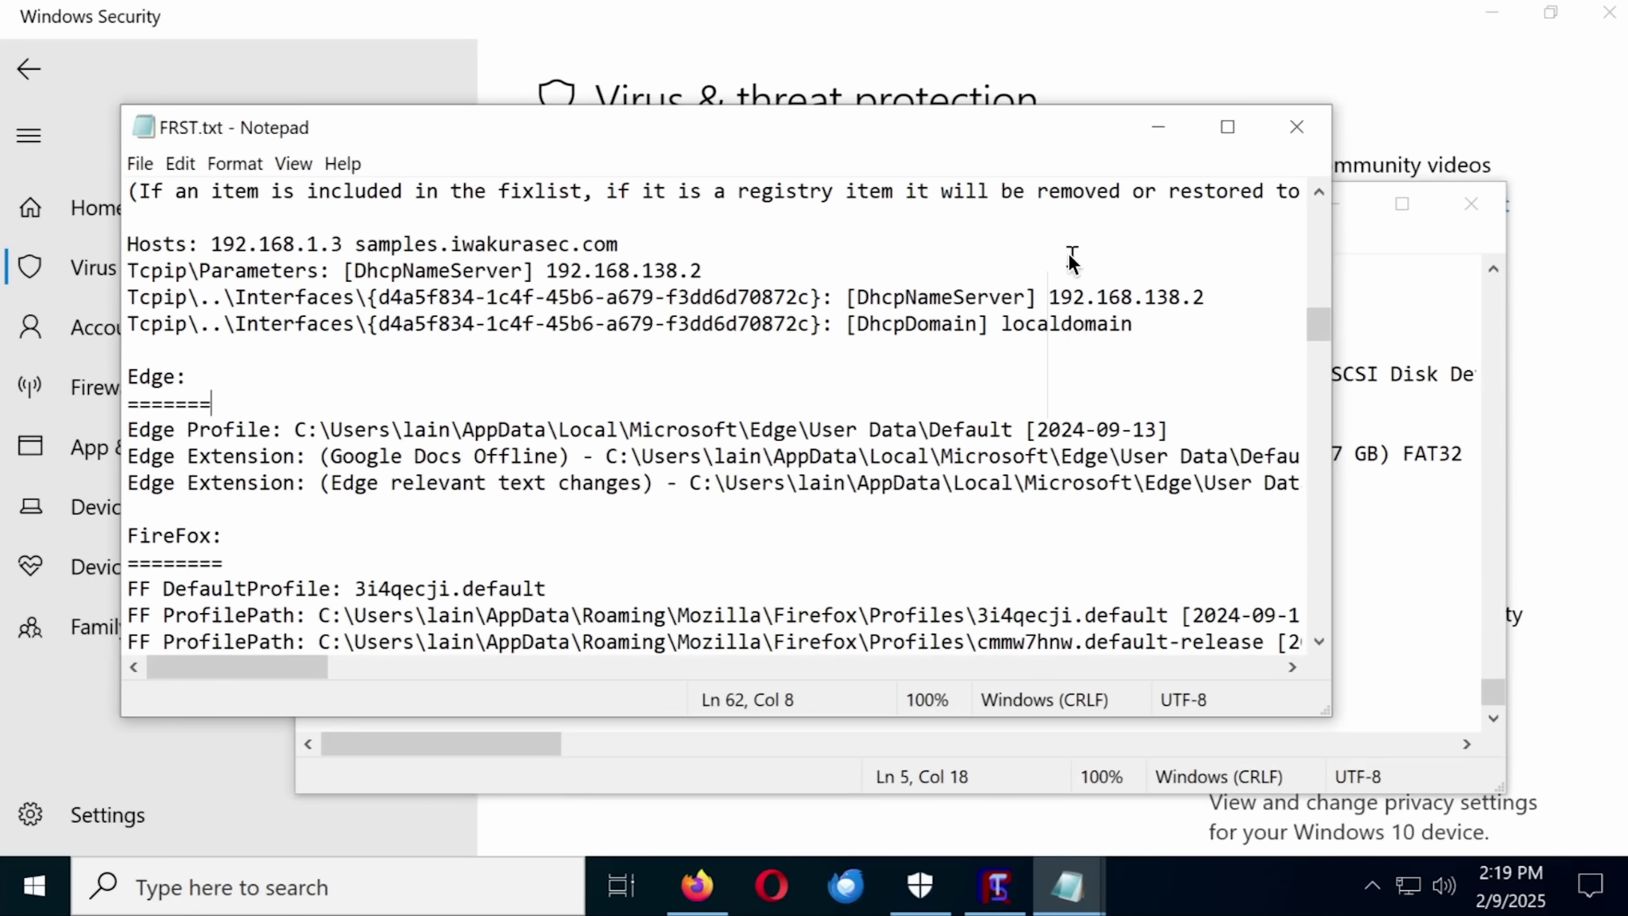
scroll(1068, 253, "down", 10)
scroll(1066, 262, "down", 1)
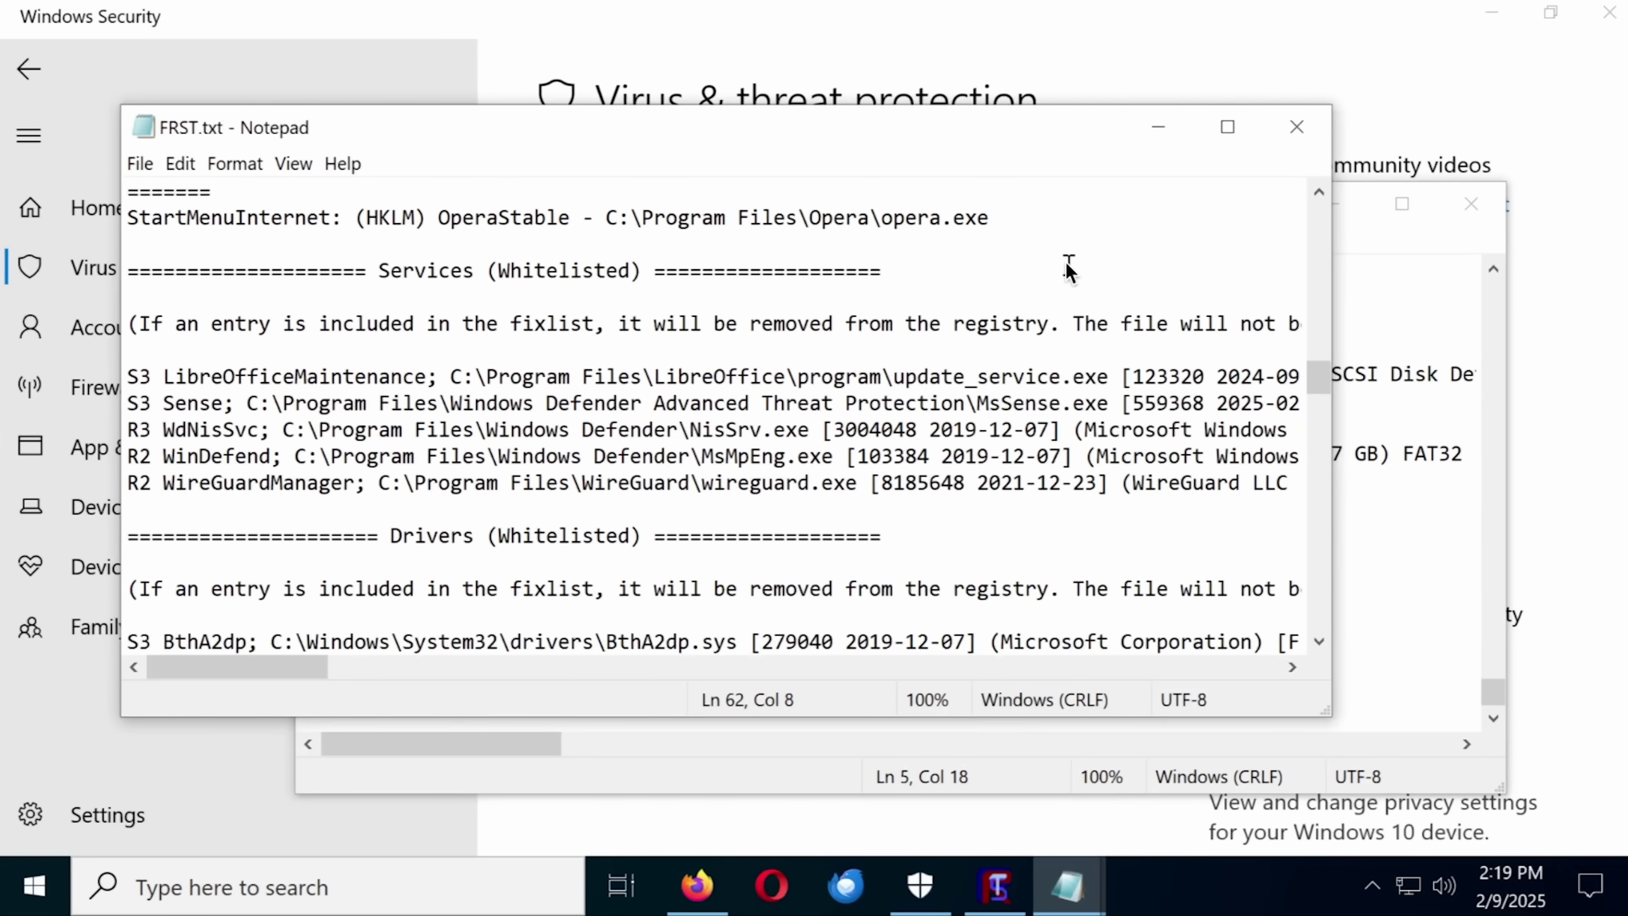
scroll(1141, 443, "down", 6)
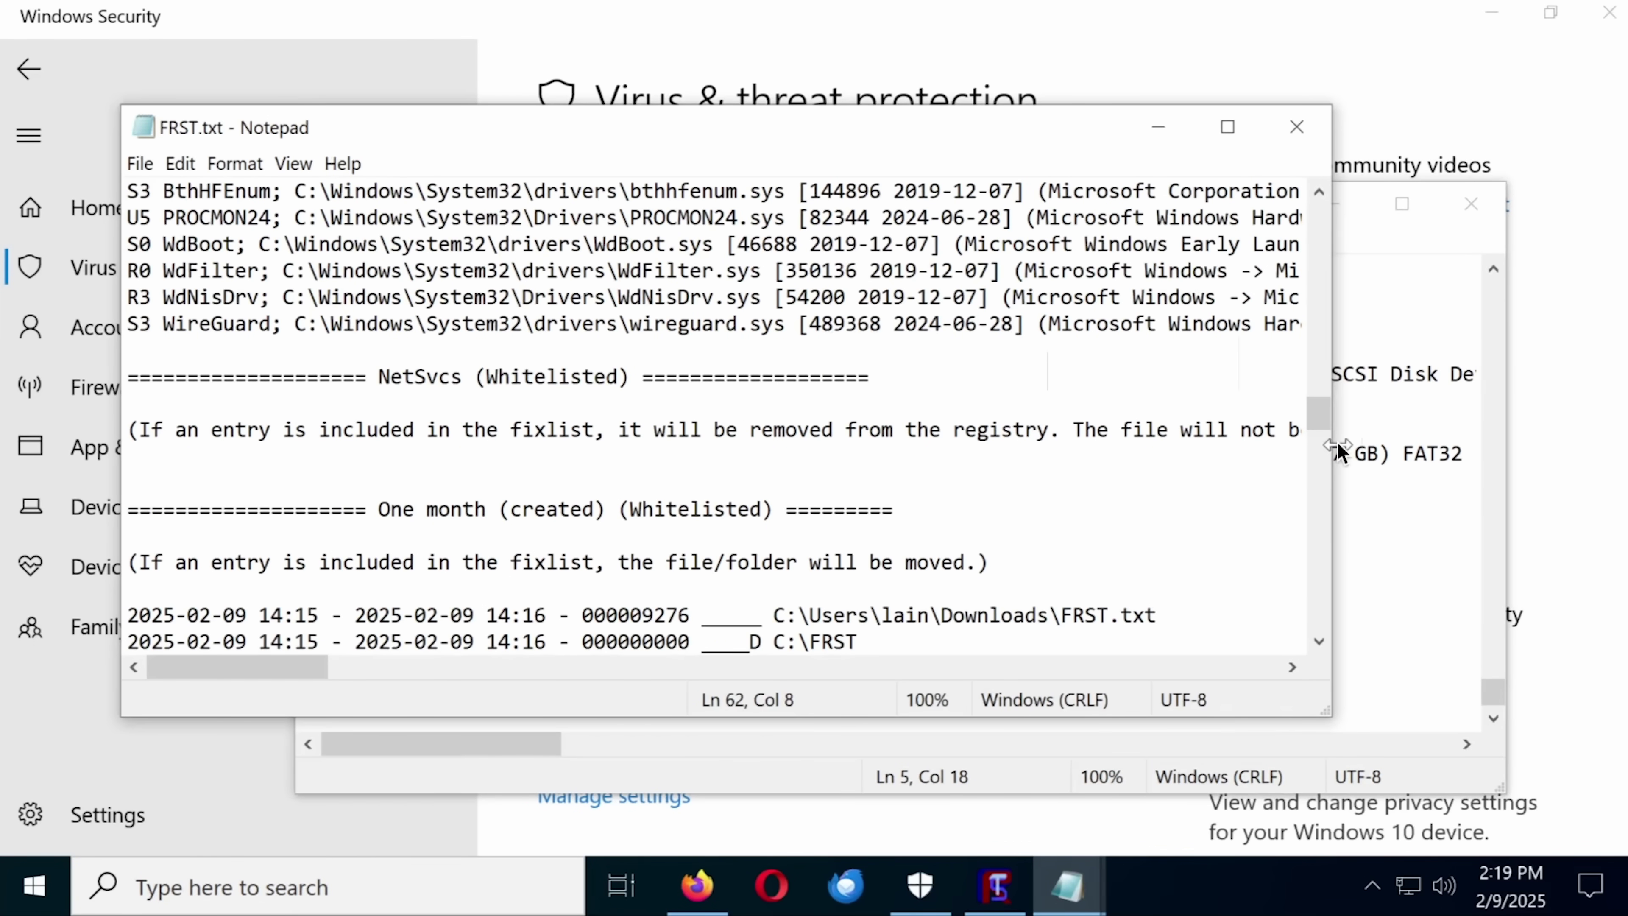
Bring Addition.txt in front of FRST.txt and scroll through its contents.
left_click(1426, 456)
scroll(1211, 491, "up", 15)
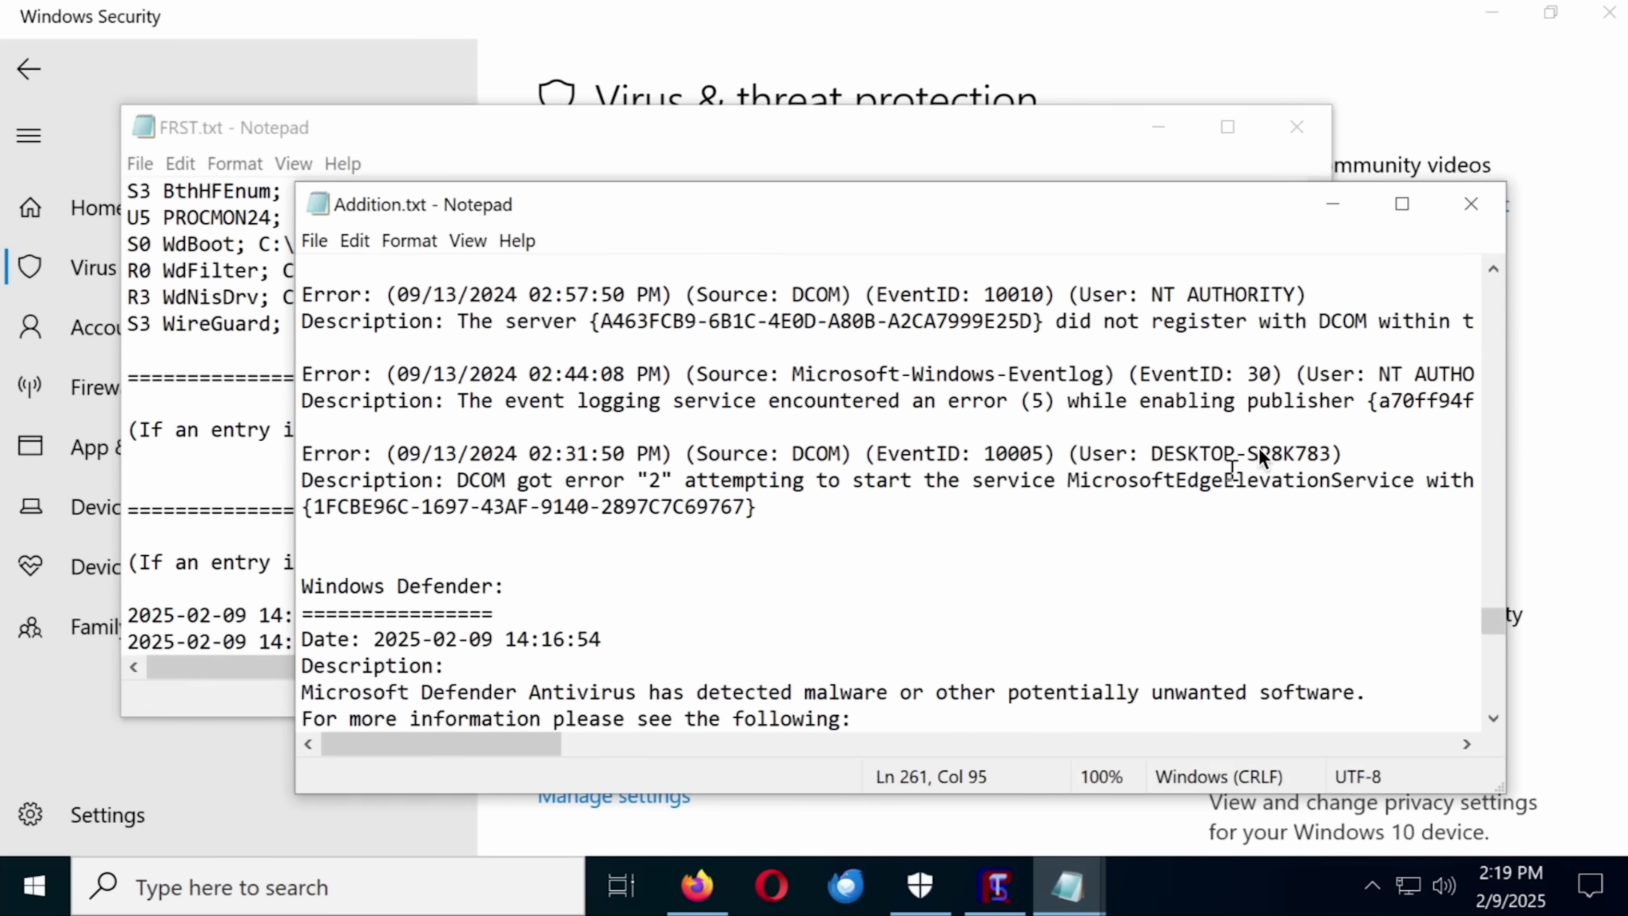
scroll(1154, 474, "up", 5)
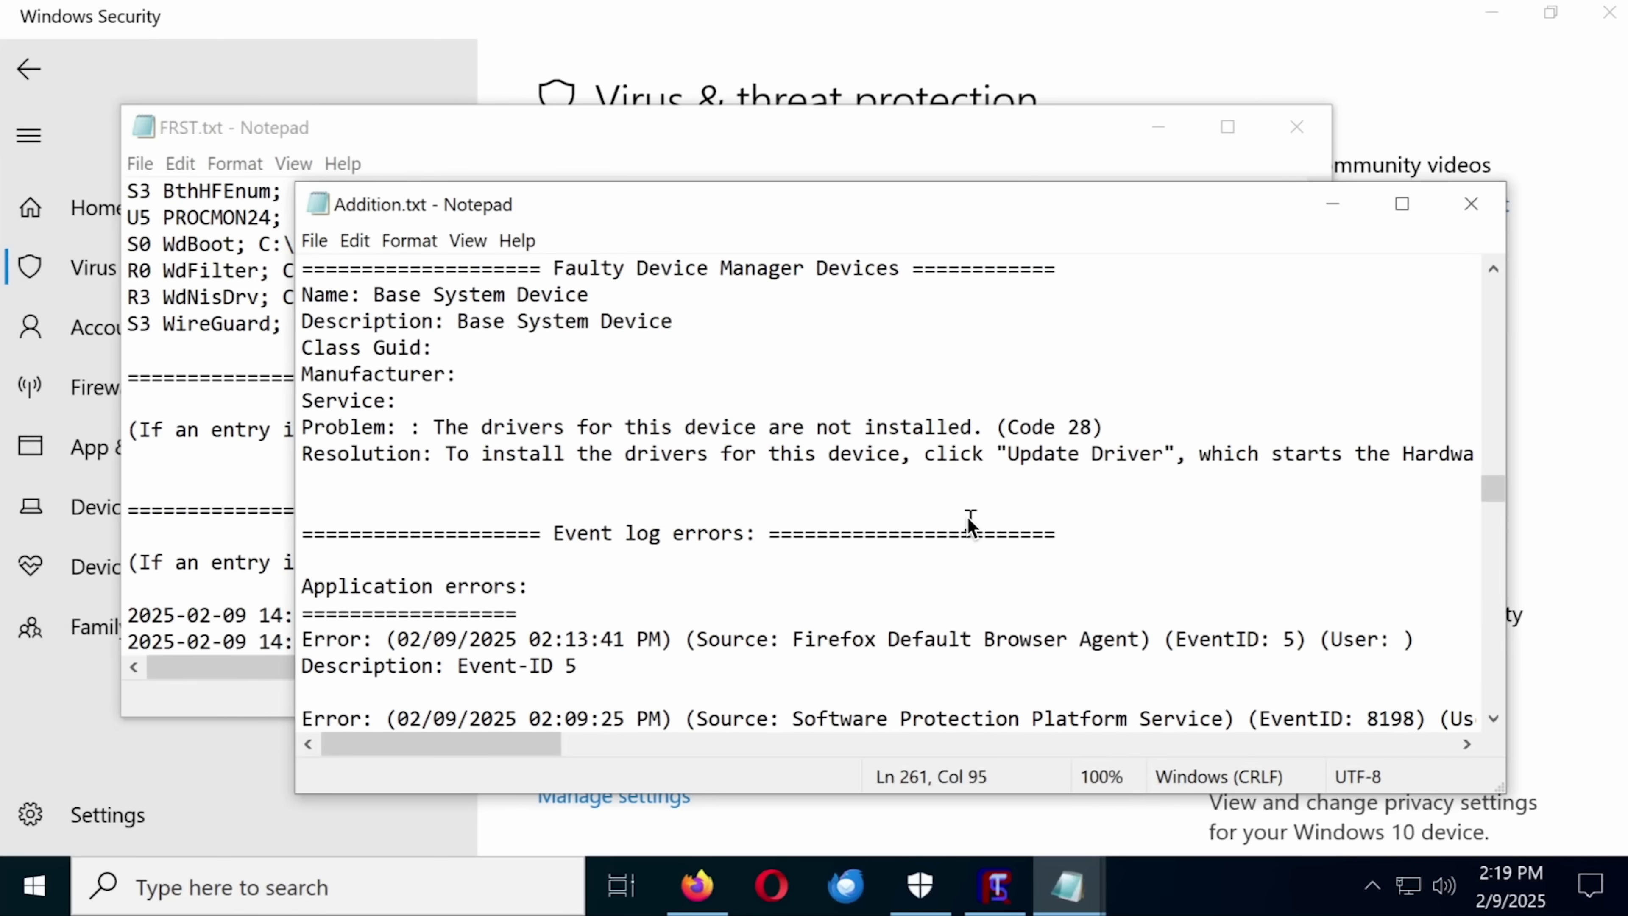